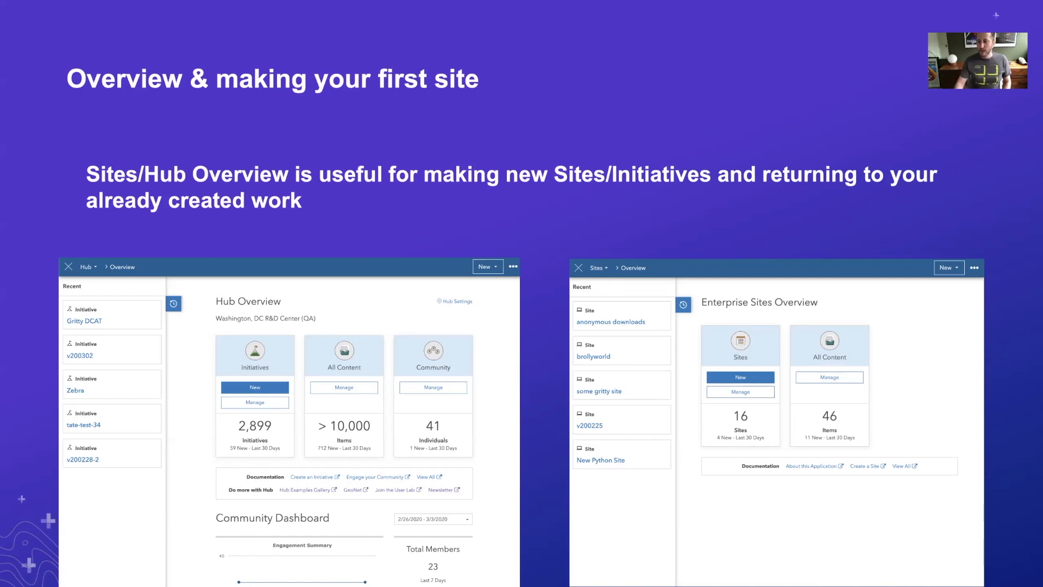
# - Switch from the presentation to the ArcGIS Online content page in Chrome and open the ArcGIS Hub overview
pyautogui.press('Right')
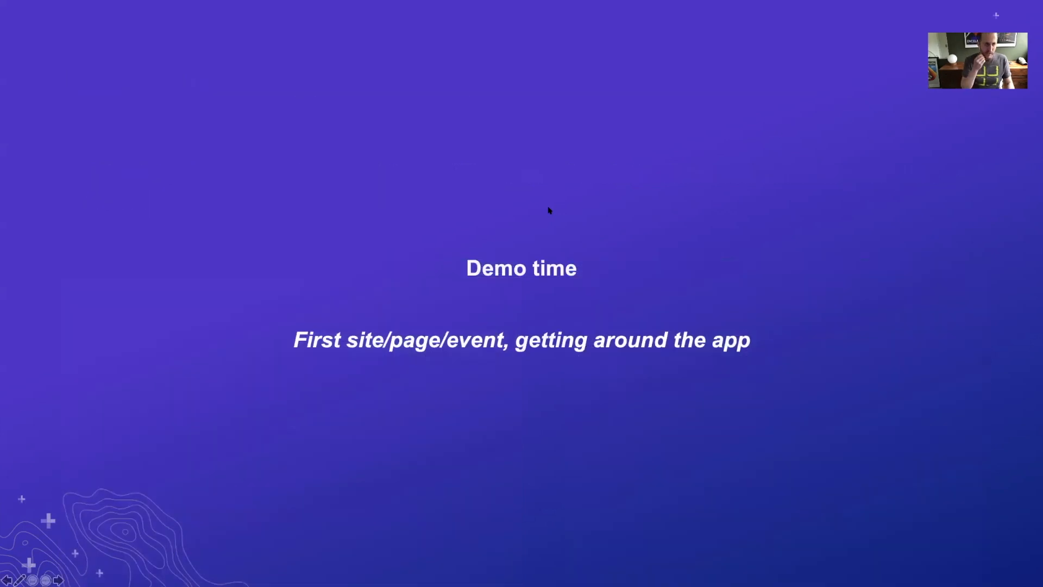
pyautogui.press('super+Tab')
pyautogui.press('super+Tab')
pyautogui.press('super+Tab')
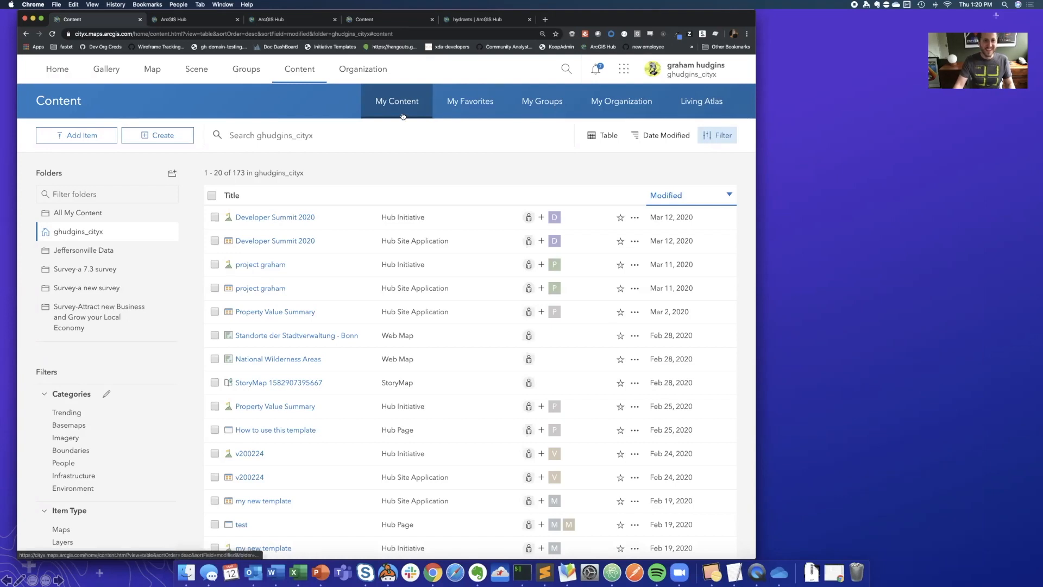
pyautogui.click(623, 69)
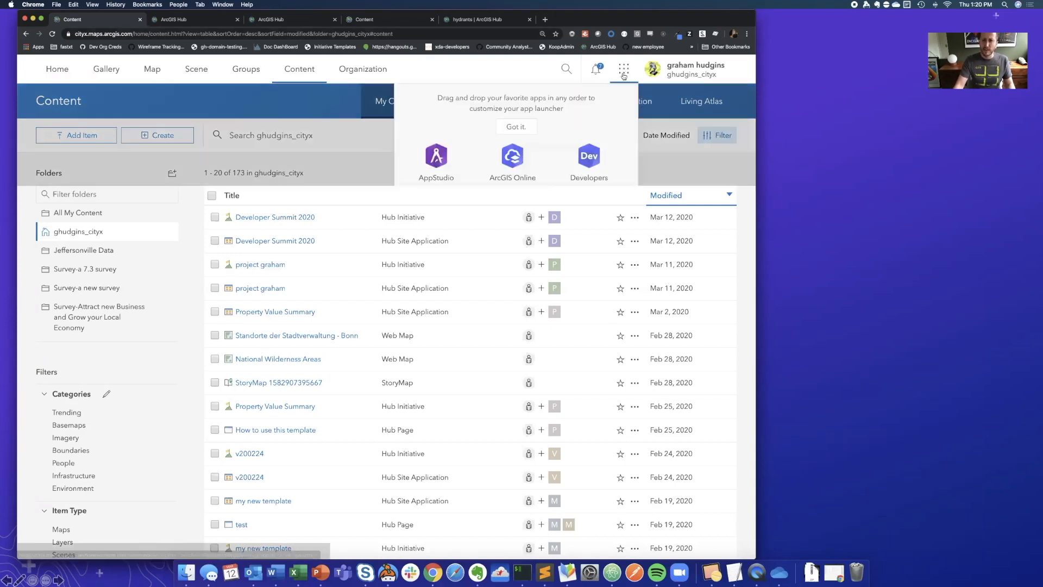
pyautogui.click(512, 211)
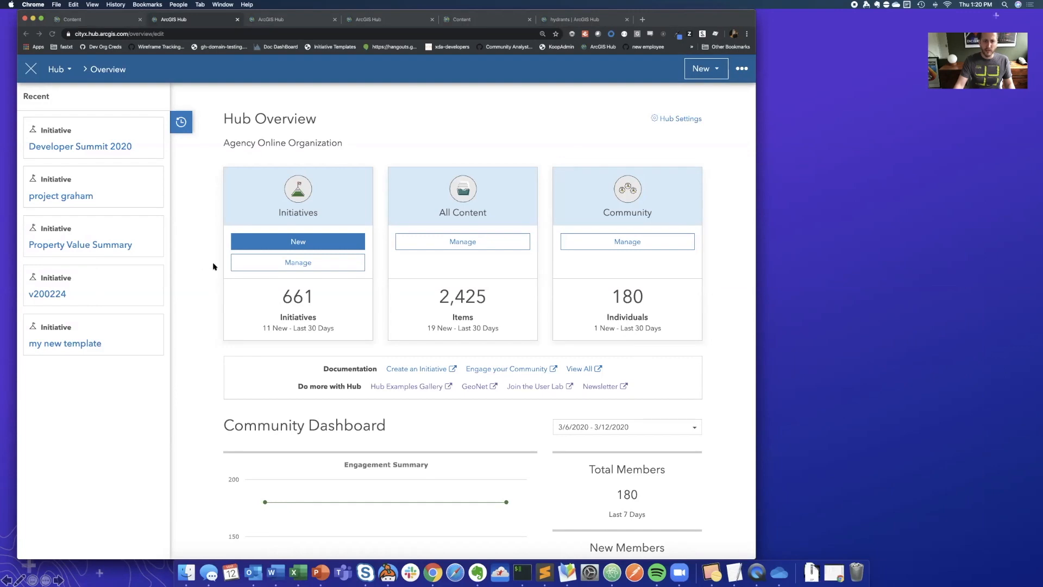
pyautogui.click(384, 267)
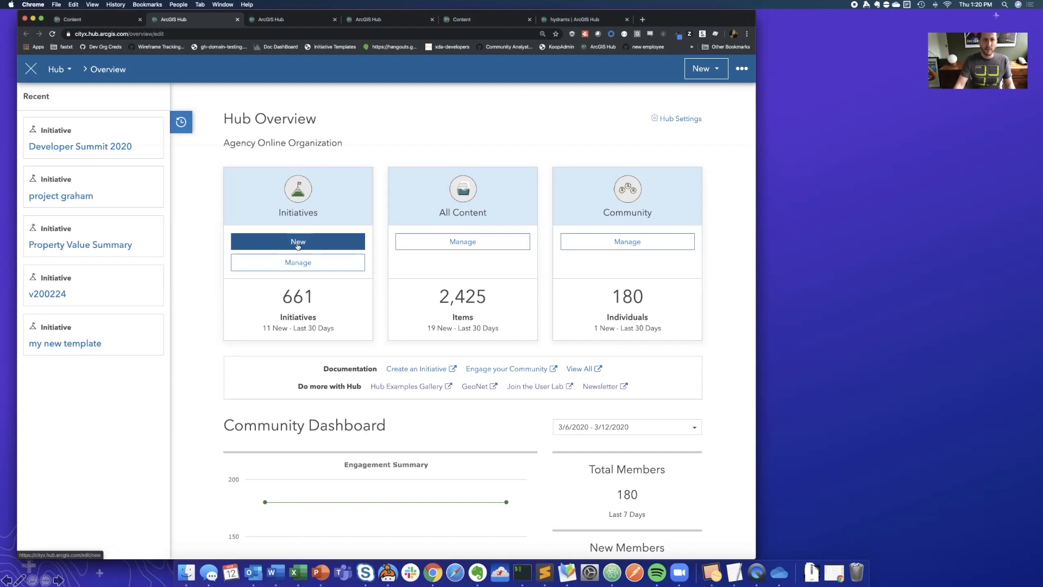
# - Start a new initiative and browse its templates, showing only those published by Esri
pyautogui.click(297, 243)
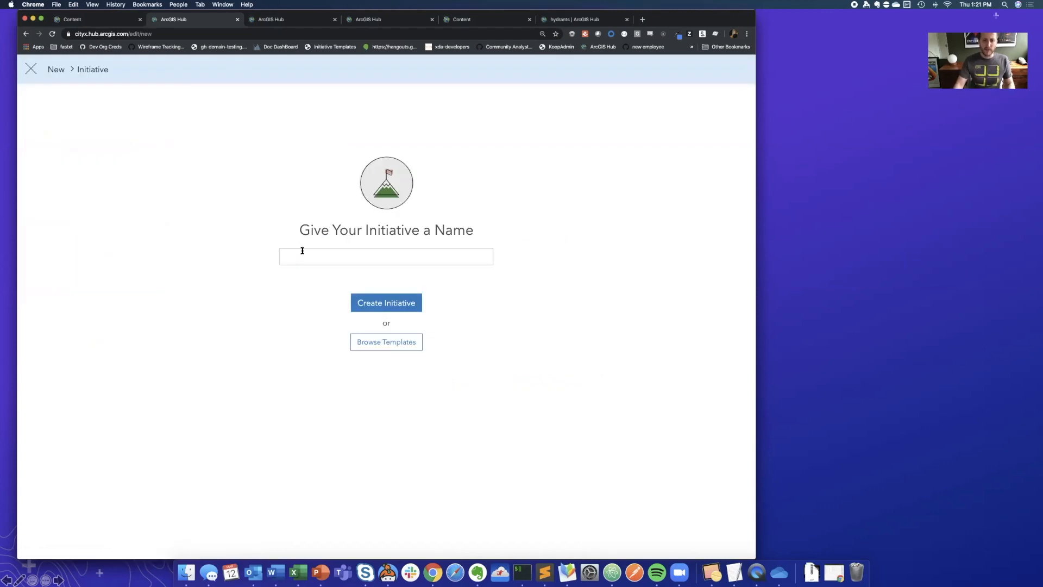
pyautogui.click(302, 250)
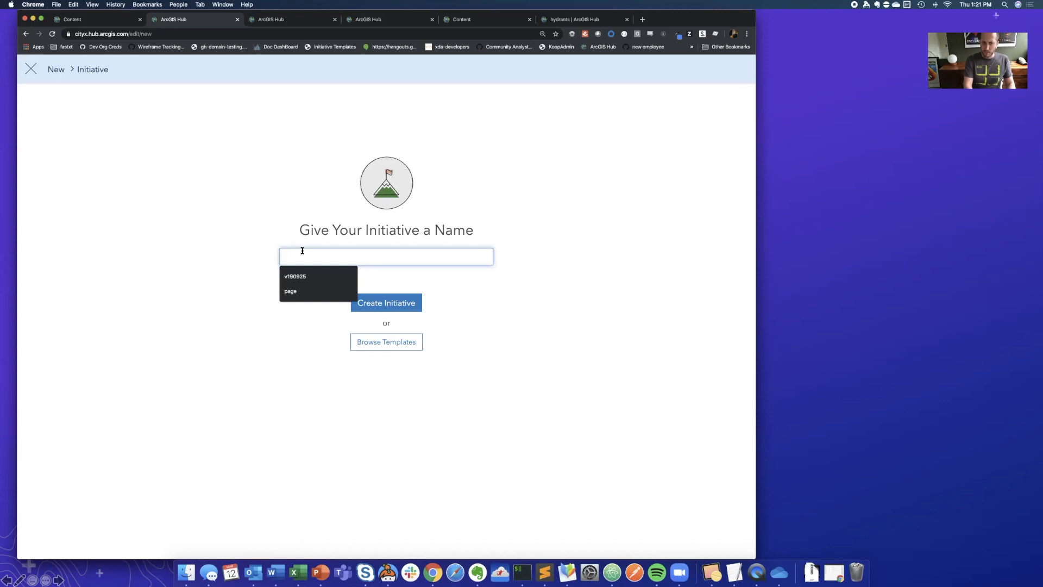
pyautogui.click(256, 244)
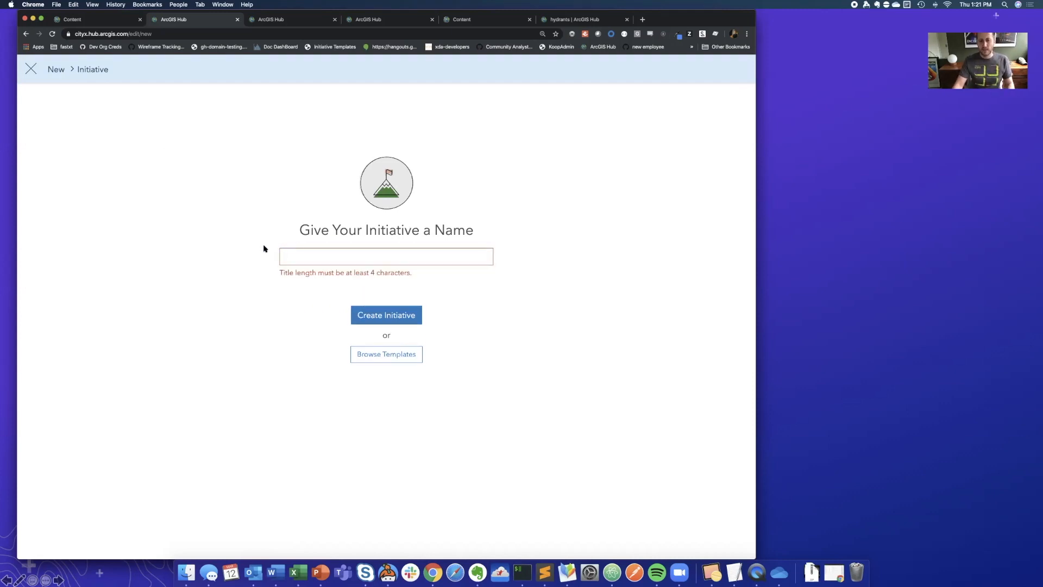
pyautogui.click(379, 359)
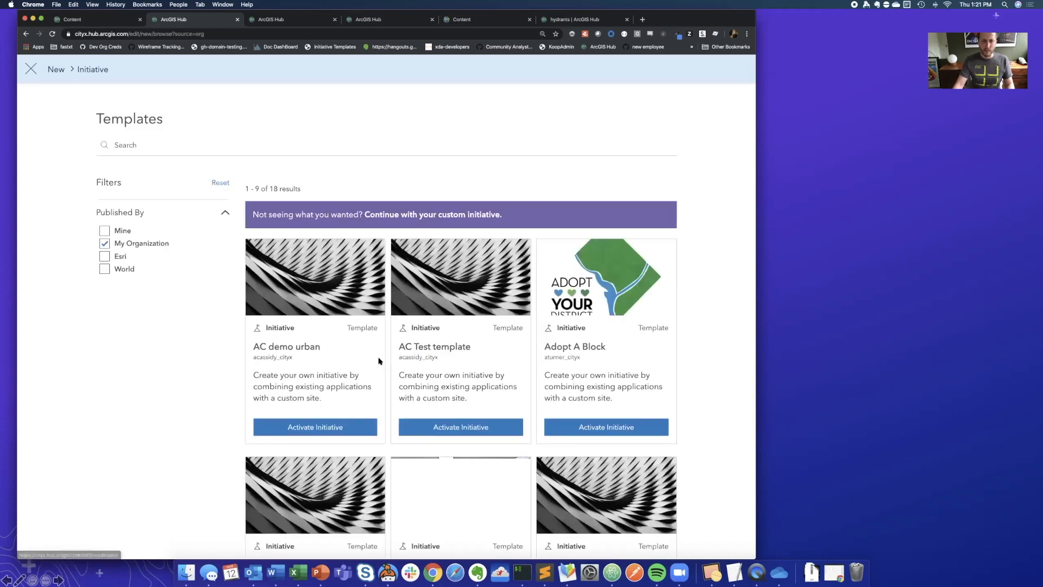
pyautogui.click(105, 244)
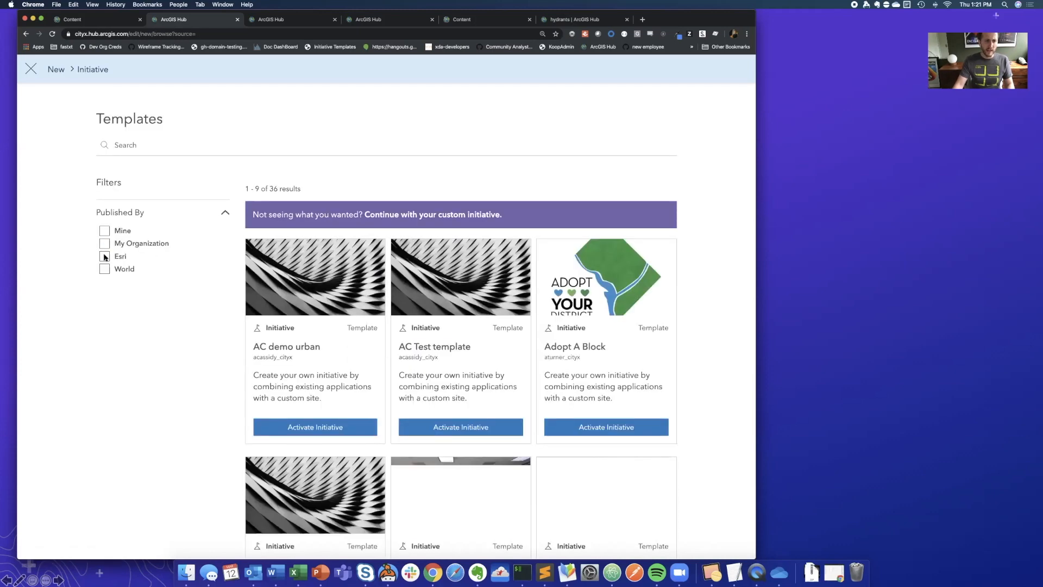
pyautogui.click(105, 257)
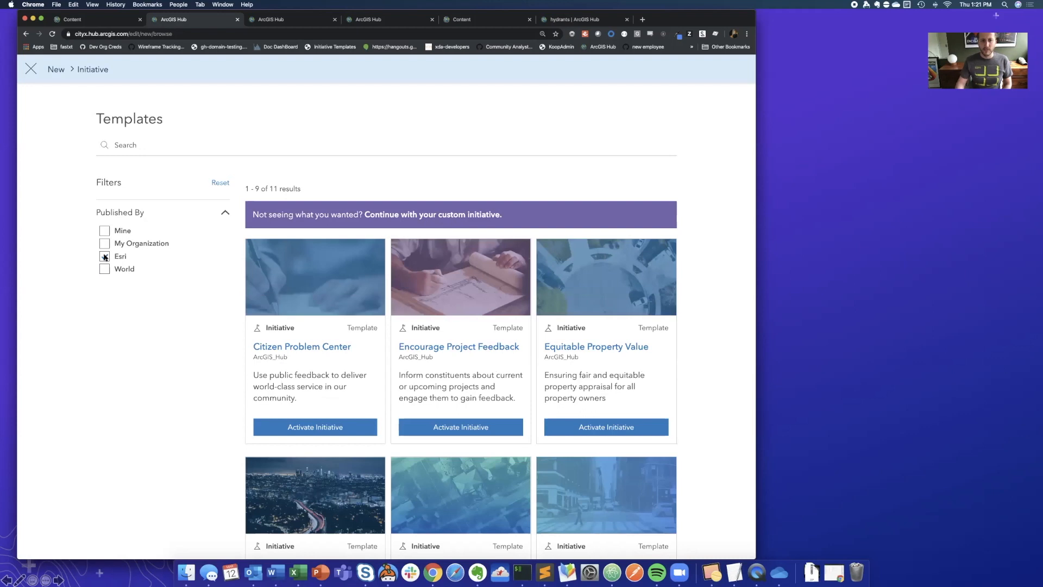
# - Activate the Share Open Data initiative template
pyautogui.scroll(-4, 194, 341)
pyautogui.scroll(-5, 194, 341)
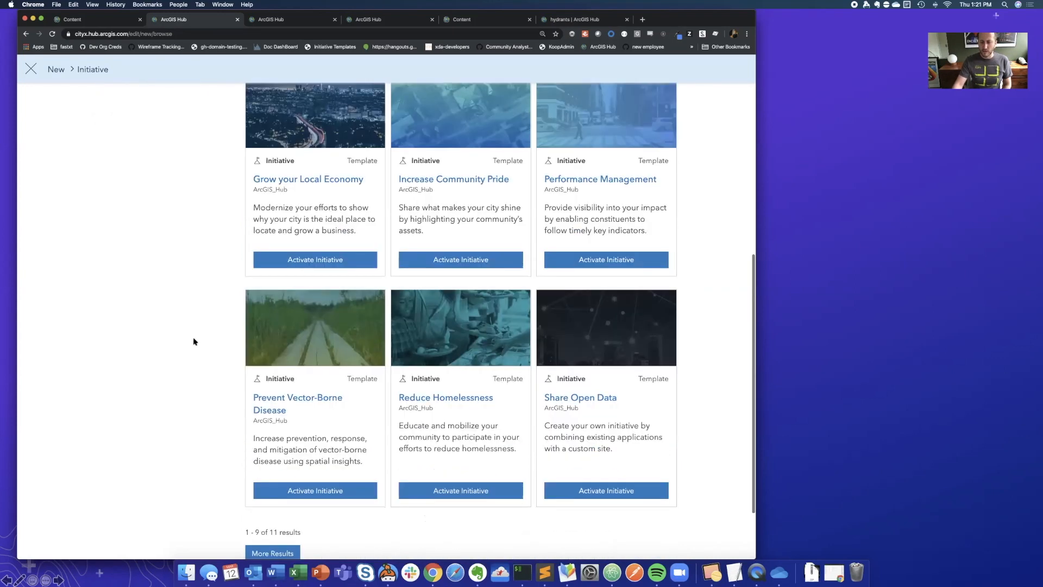
pyautogui.moveTo(617, 397); pyautogui.dragTo(544, 395)
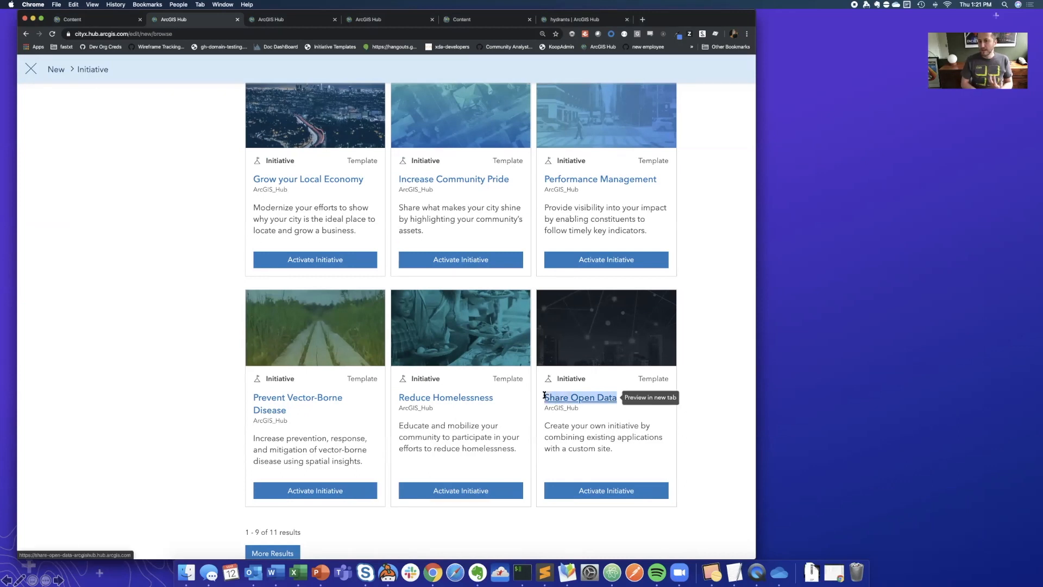
pyautogui.click(604, 489)
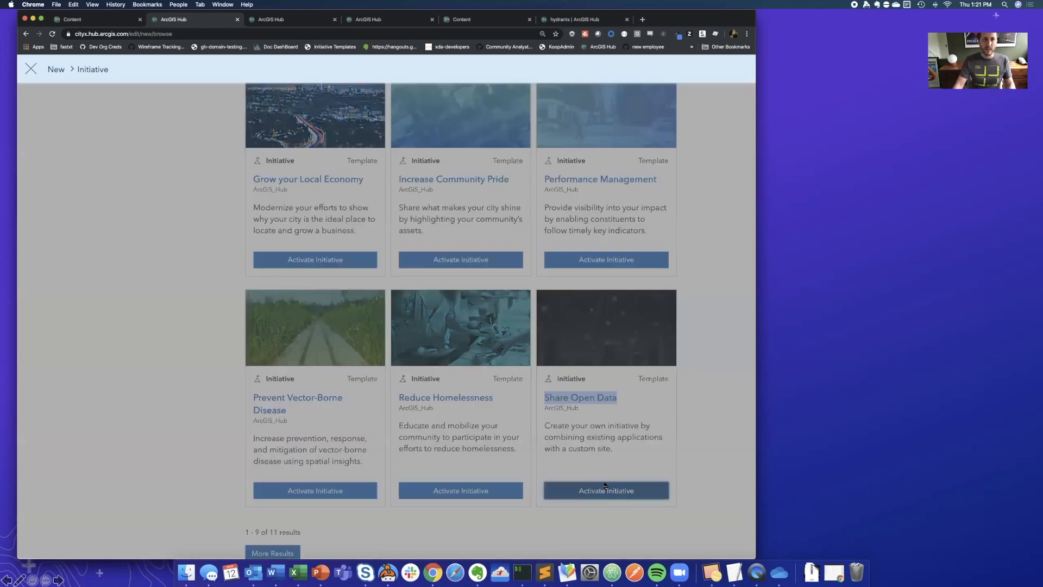
# - Switch to the already open Developer Summit 2020 site editor and look through the site's layout
pyautogui.click(302, 20)
pyautogui.click(372, 20)
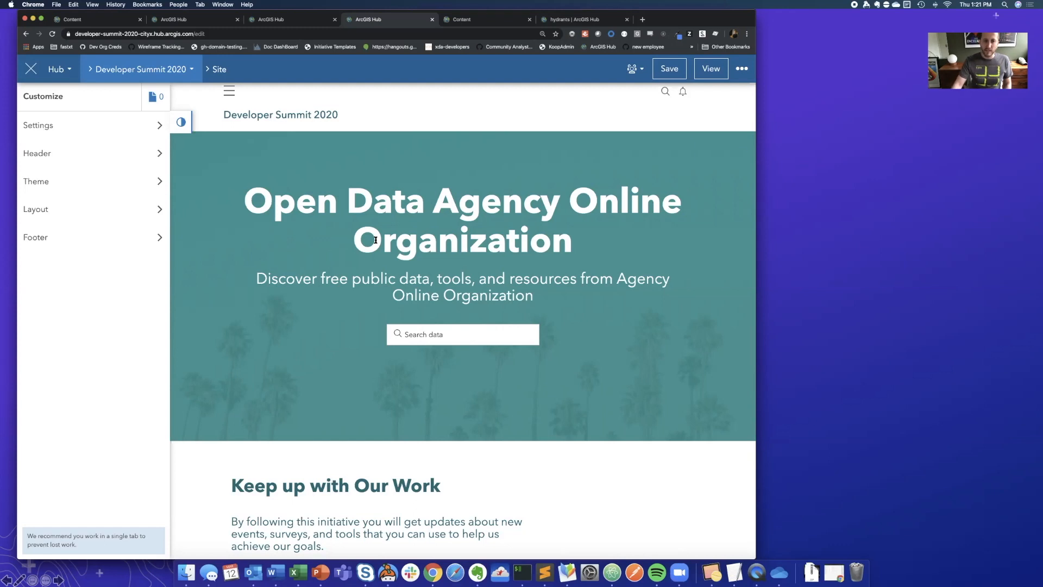
pyautogui.scroll(-7, 369, 258)
pyautogui.scroll(-3, 368, 258)
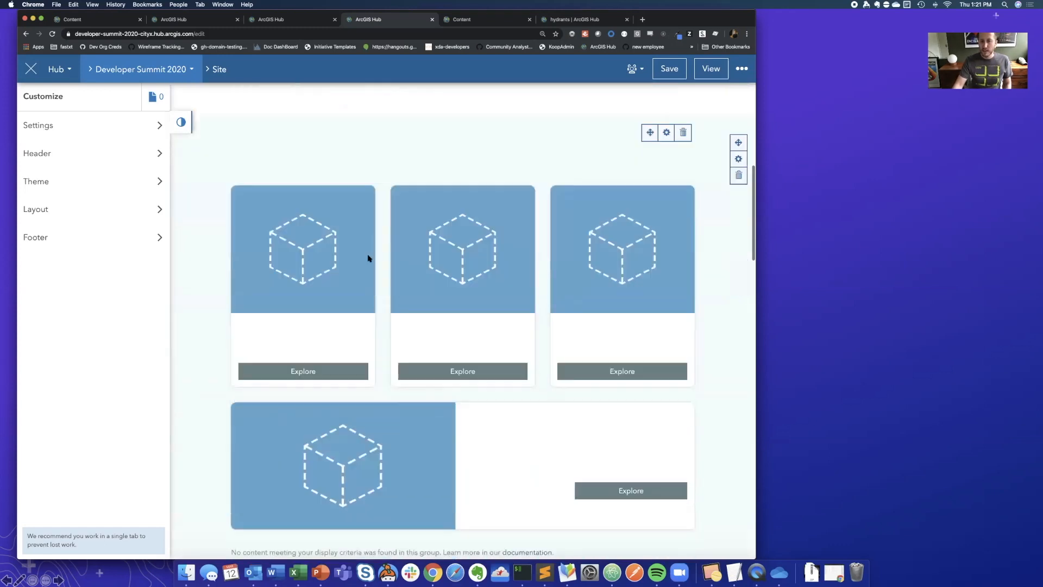
pyautogui.scroll(10, 368, 257)
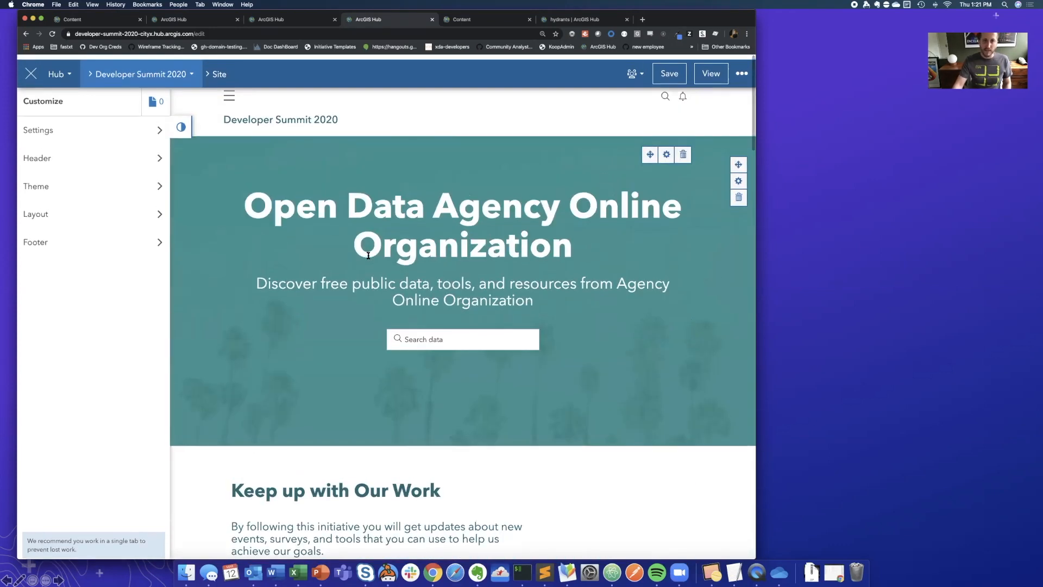
# - Examine the Developer Summit 2020 initiative's sections, including its engagement dashboard and its teams
pyautogui.click(148, 73)
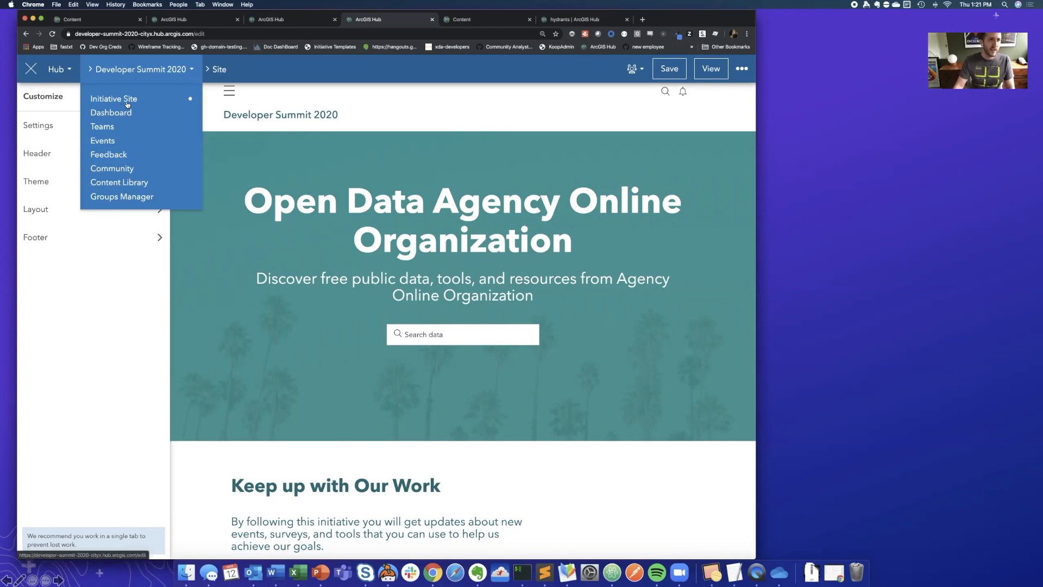
pyautogui.click(315, 162)
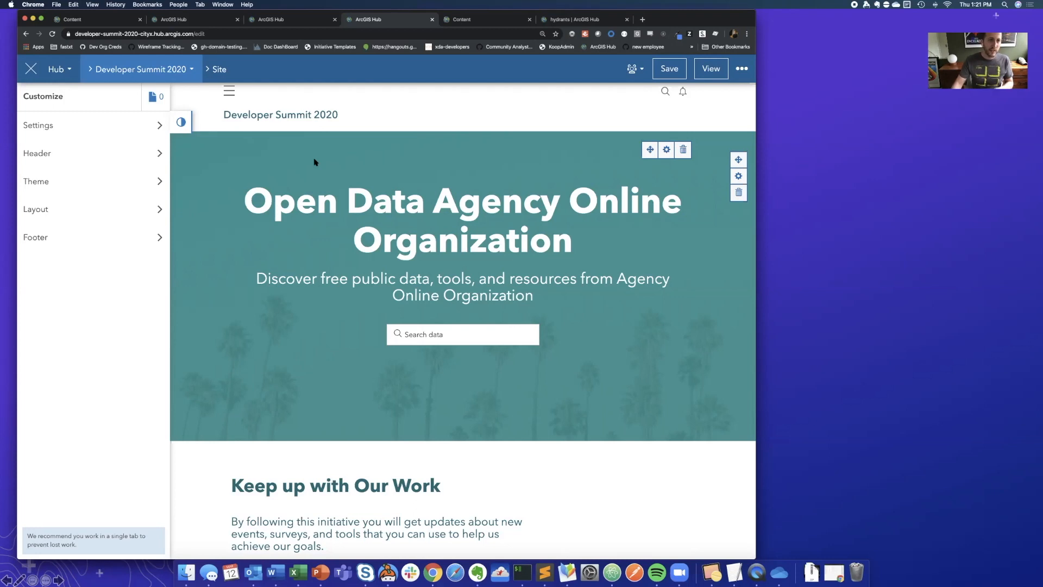
pyautogui.click(143, 69)
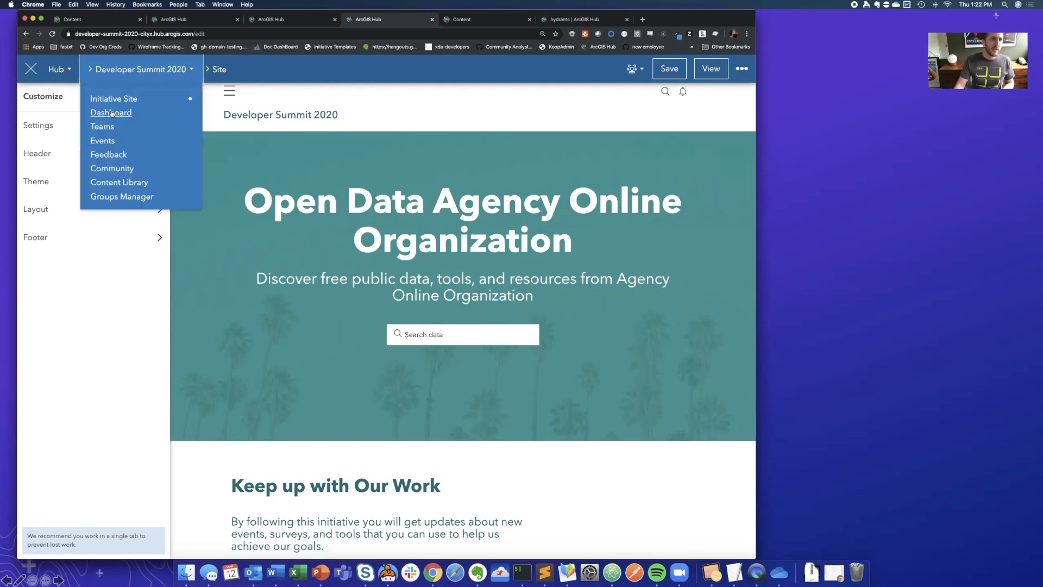
pyautogui.click(111, 113)
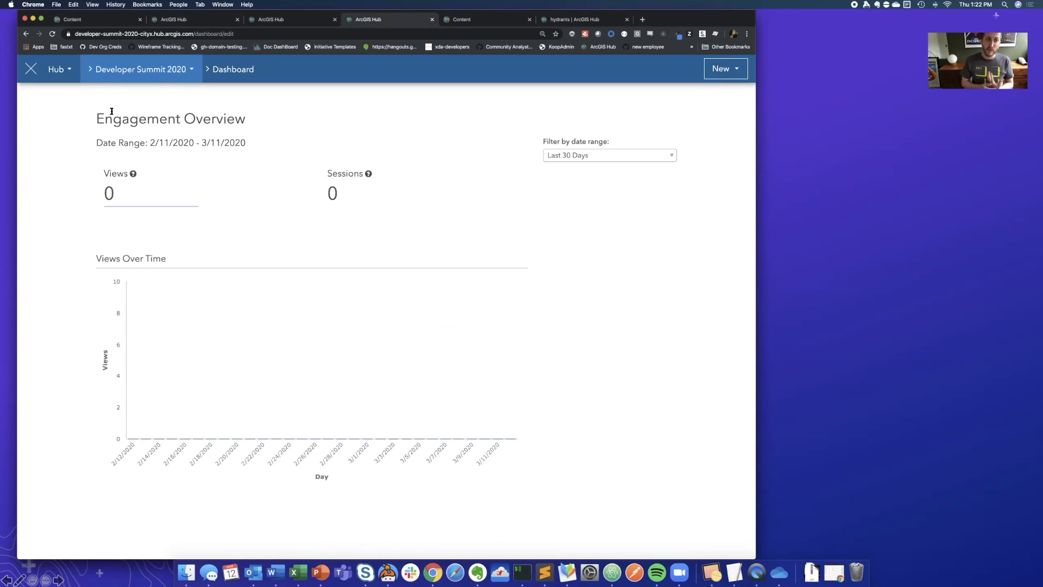
pyautogui.click(129, 70)
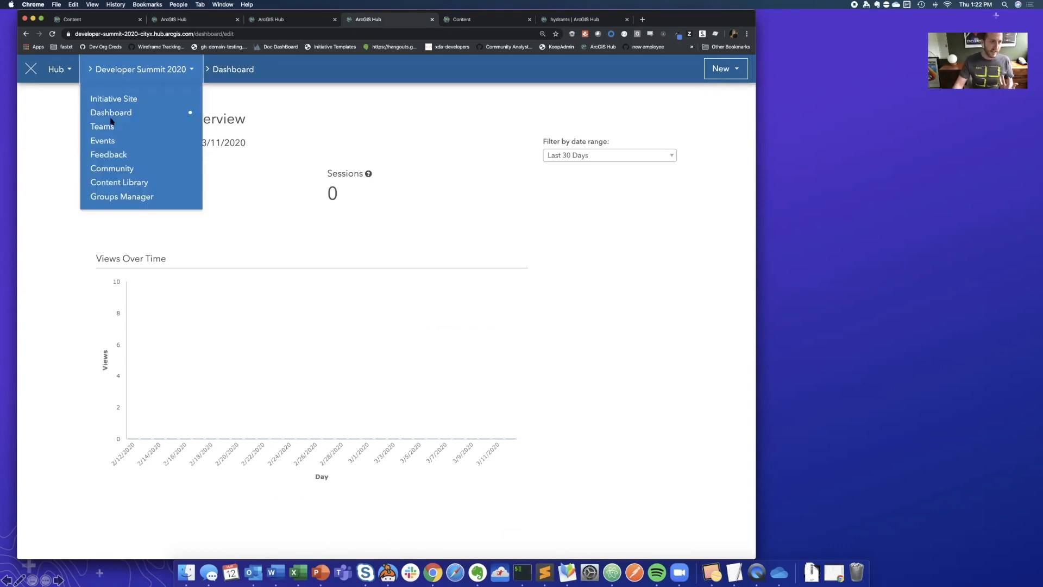
pyautogui.click(108, 128)
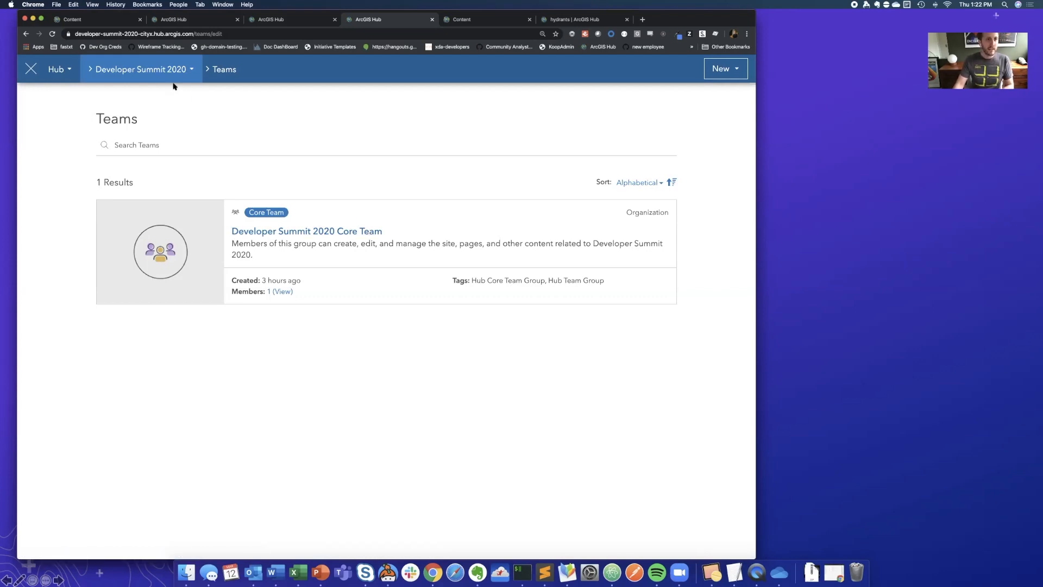
# - Create a new event for the Developer Summit 2020 initiative titled "Sample Event" with the description "Sample Description"
pyautogui.click(159, 73)
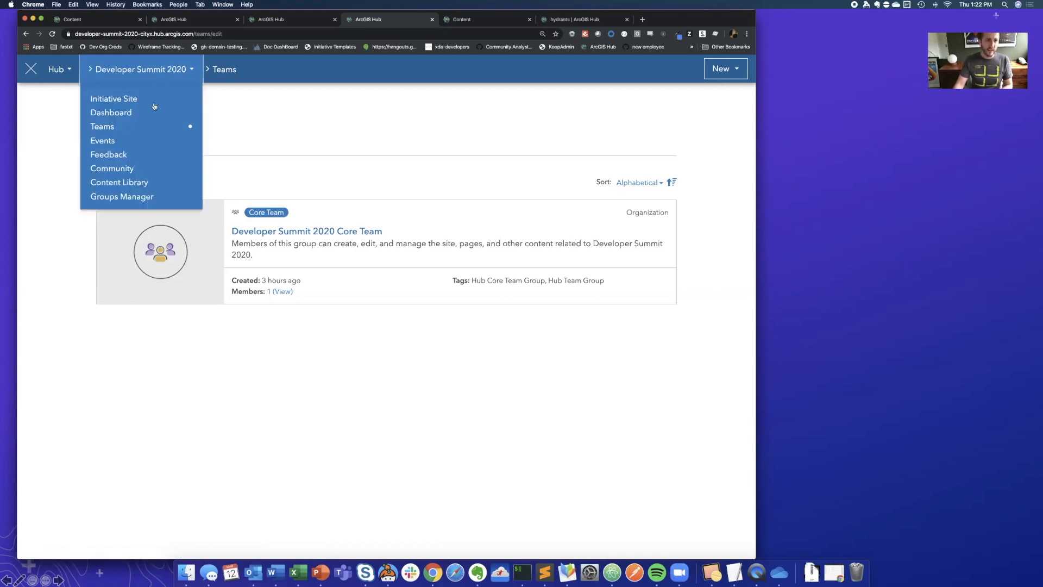
pyautogui.click(109, 142)
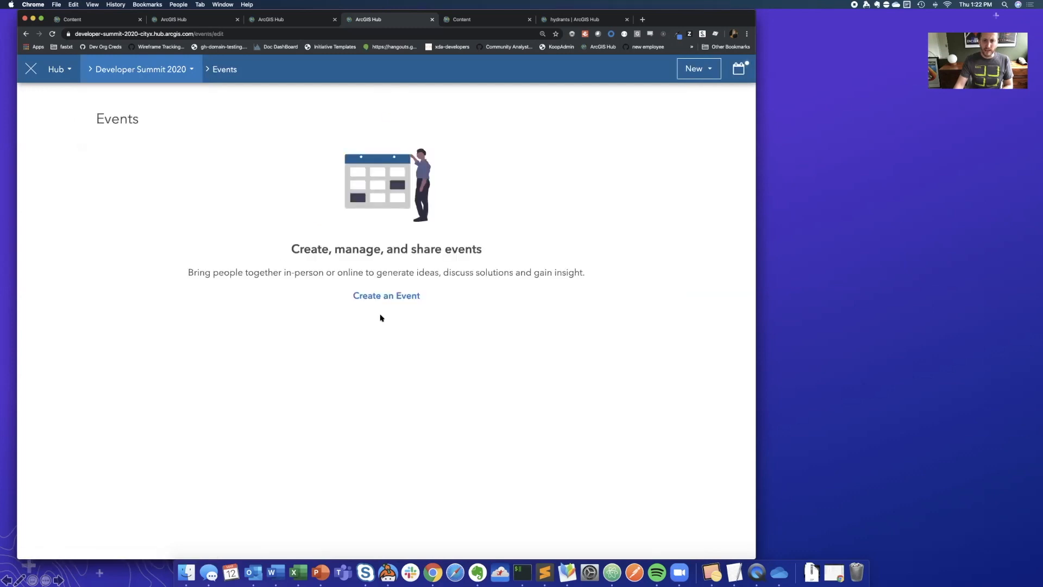
pyautogui.click(382, 296)
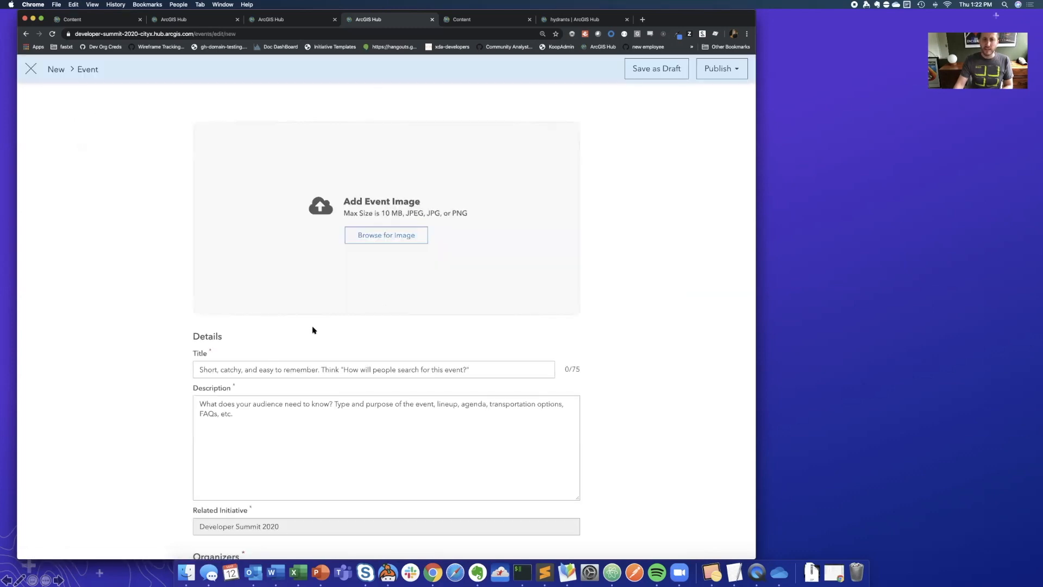
pyautogui.click(268, 368)
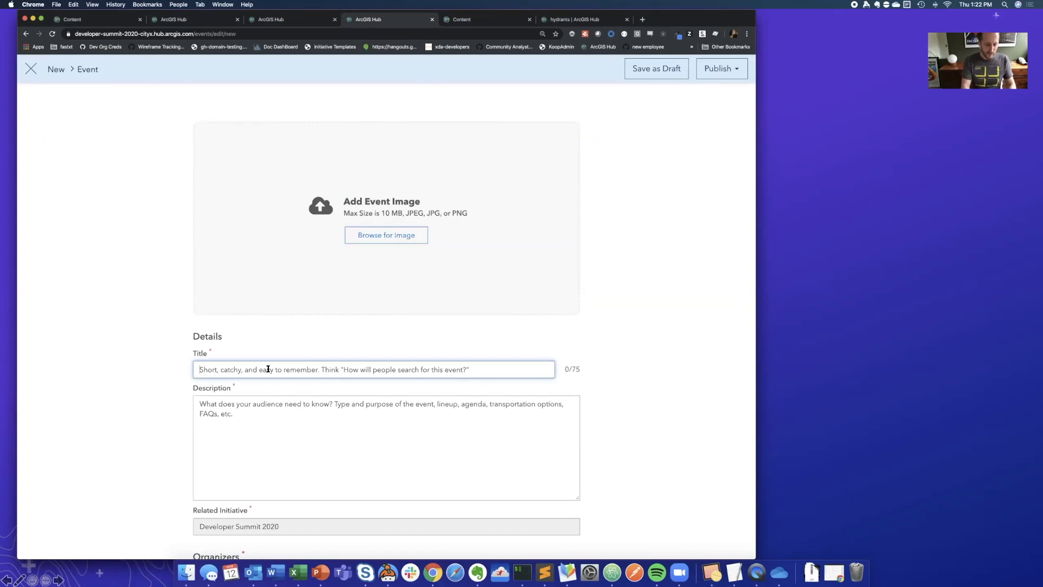
pyautogui.write('S')
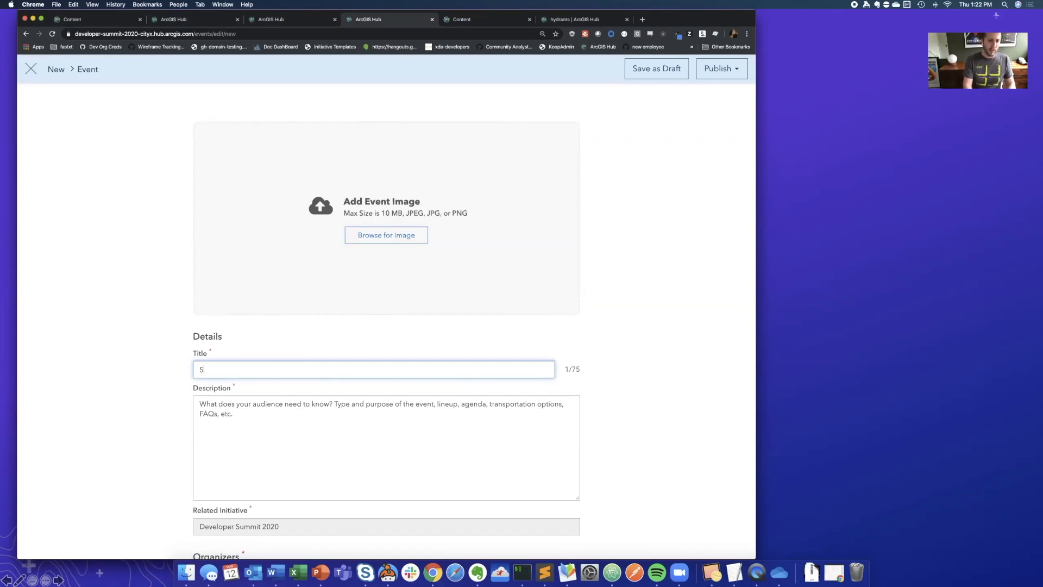
pyautogui.write('ample Event')
pyautogui.press('Tab')
pyautogui.write('Sample De')
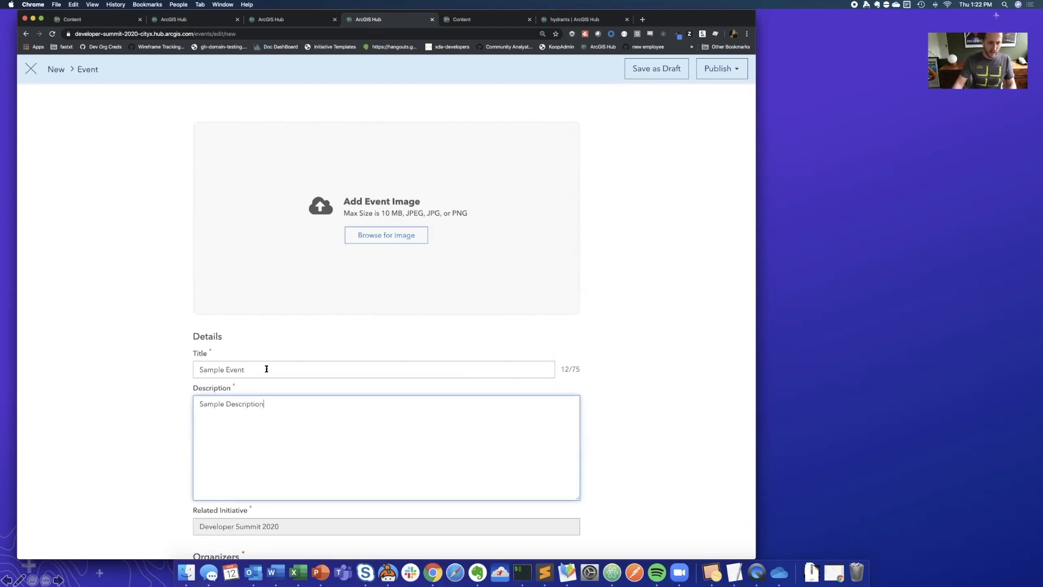
# - Fill in the in-person event's venue and street address using the suggested address match
pyautogui.scroll(-5, 163, 380)
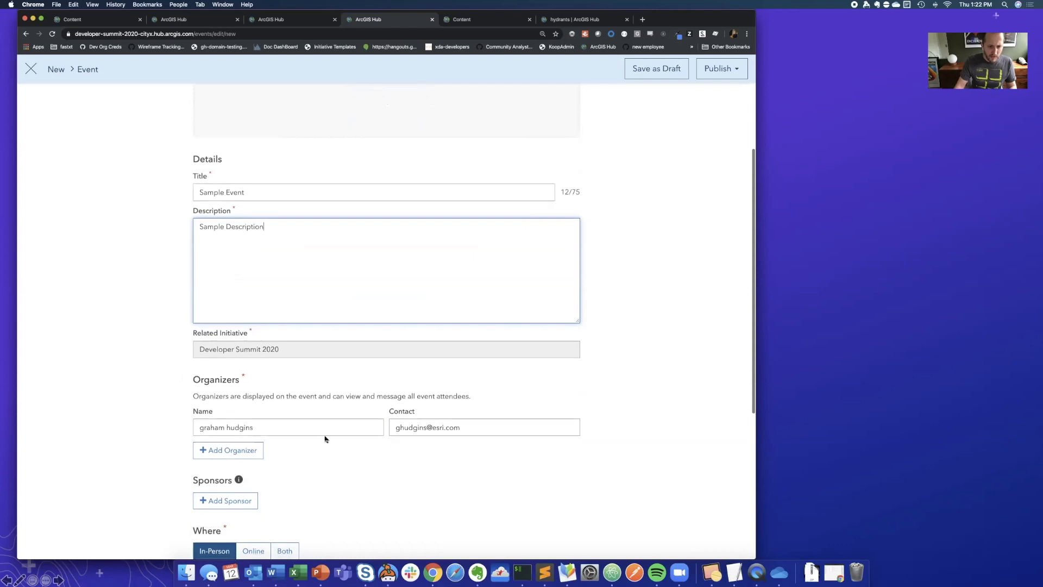
pyautogui.scroll(-5, 275, 399)
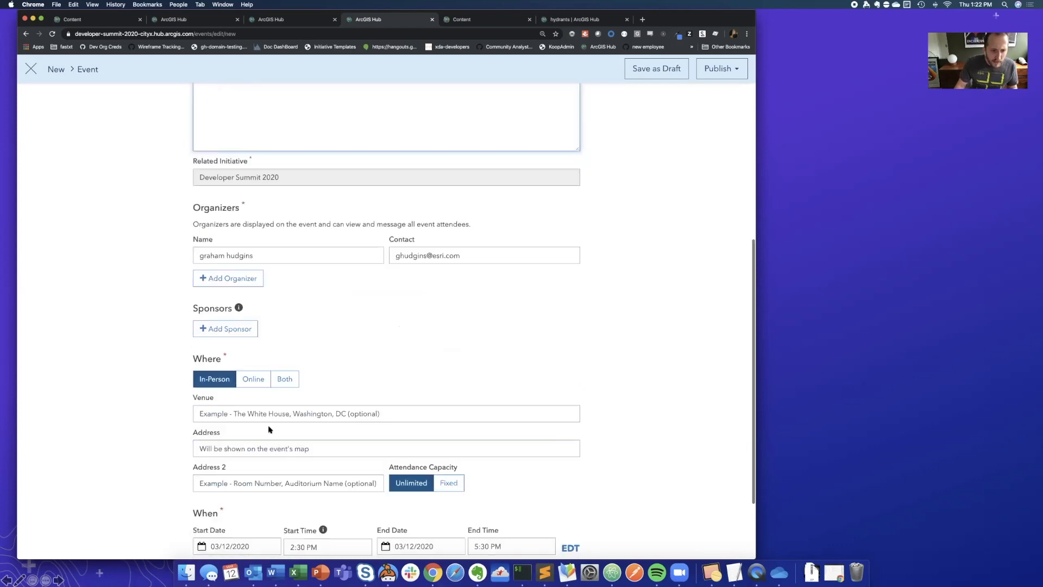
pyautogui.click(260, 402)
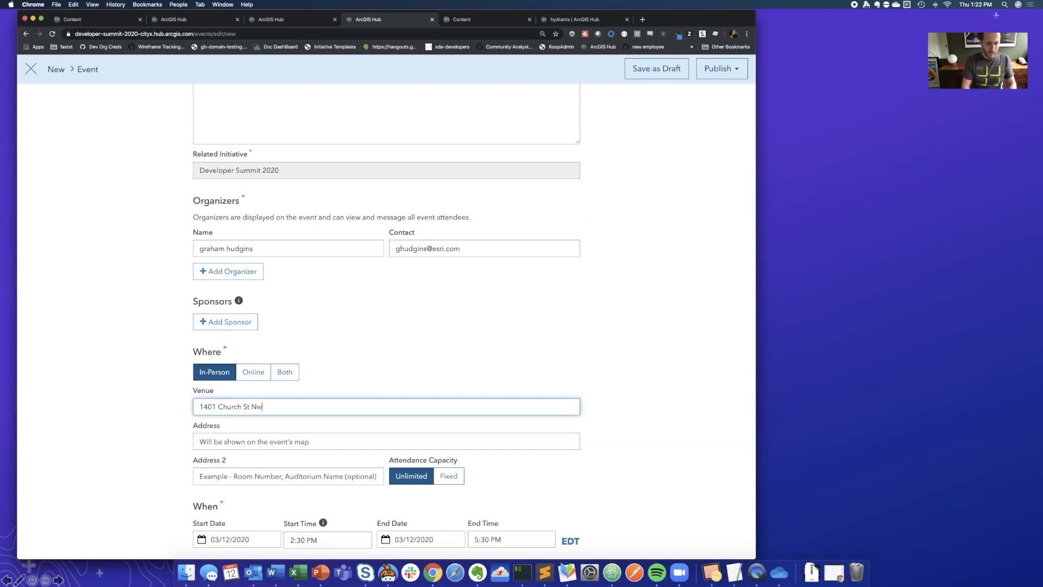
pyautogui.click(311, 426)
pyautogui.scroll(-2, 177, 418)
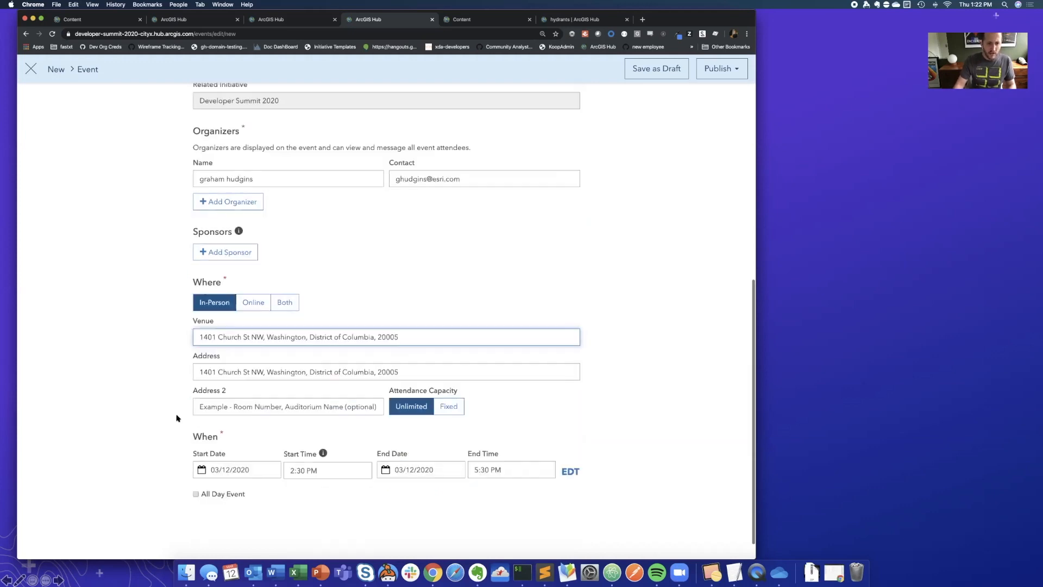
# - Set the event's start time to 5:00 PM and publish the event with Organization visibility
pyautogui.click(319, 443)
pyautogui.scroll(-5, 308, 495)
pyautogui.click(308, 488)
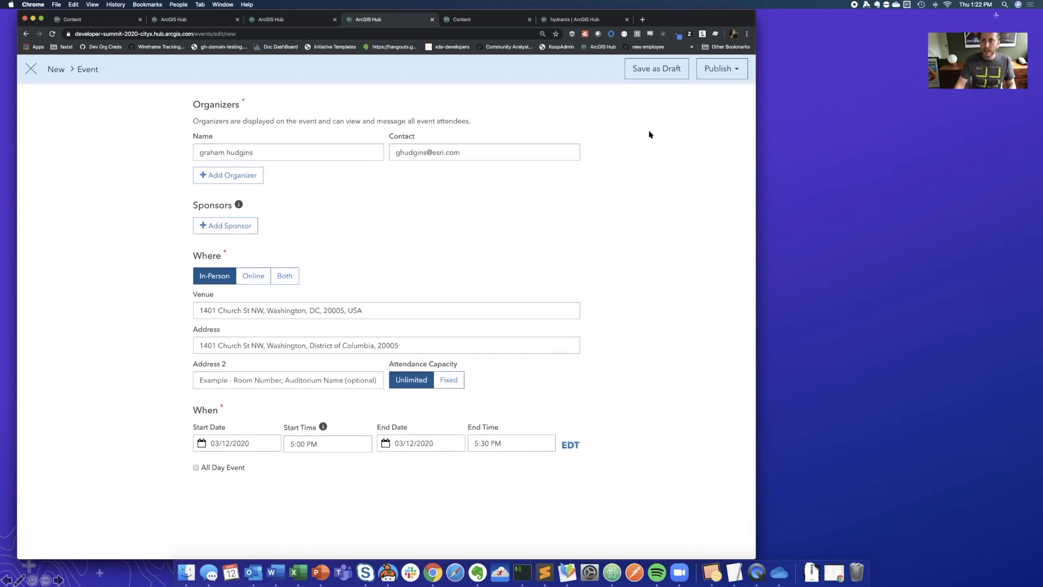
pyautogui.click(713, 76)
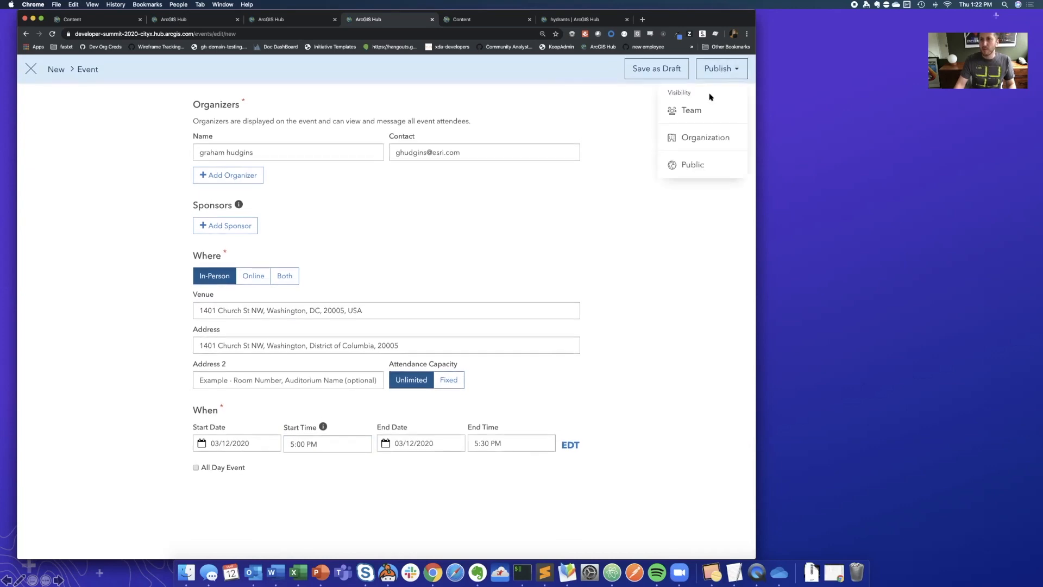
pyautogui.click(704, 139)
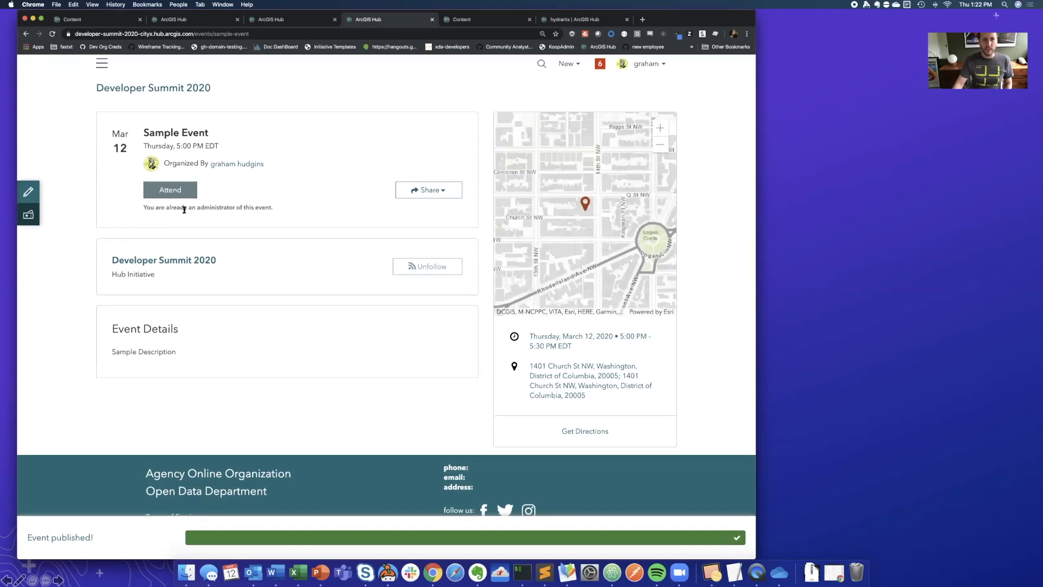
# - Open the published event for editing and look through the initiative's Feedback, Community and Content Library sections
pyautogui.click(29, 192)
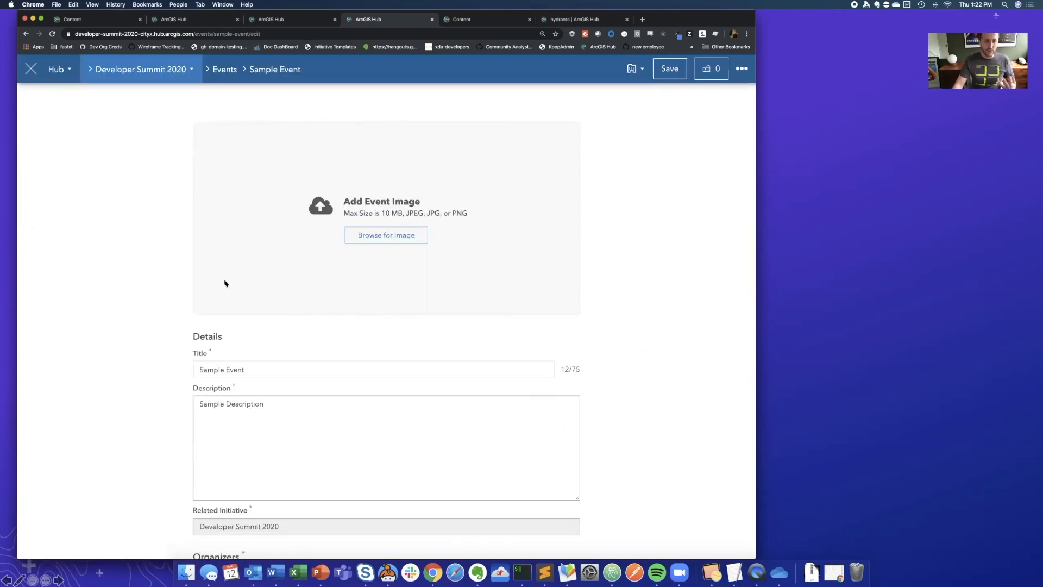
pyautogui.click(146, 78)
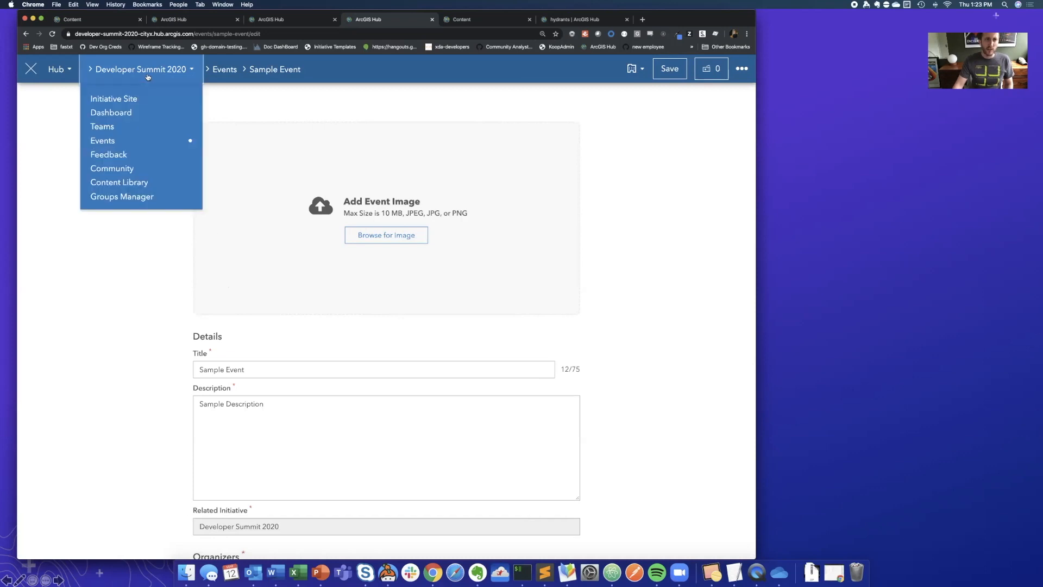
pyautogui.click(108, 155)
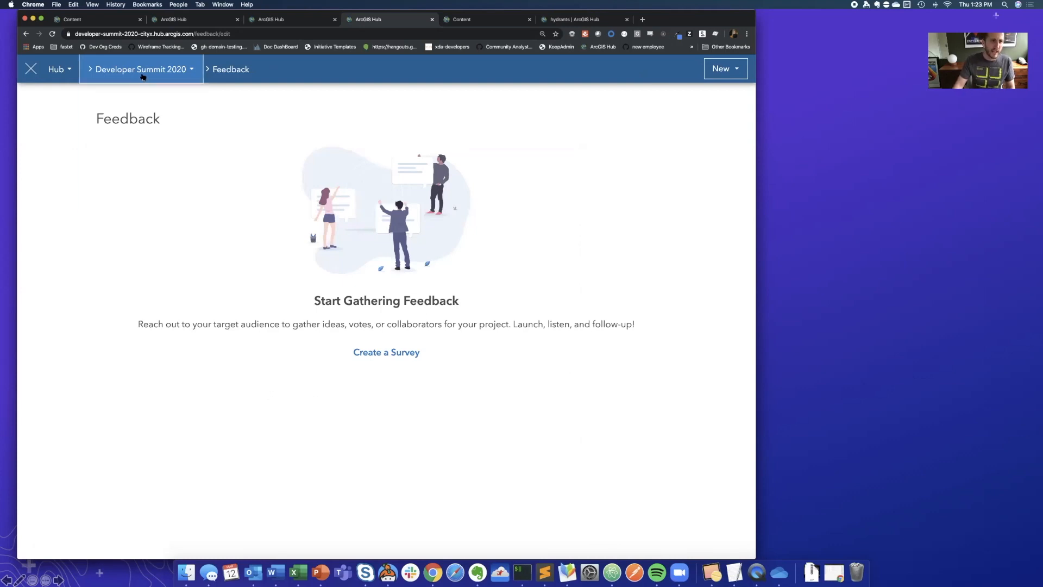
pyautogui.click(142, 77)
pyautogui.click(121, 173)
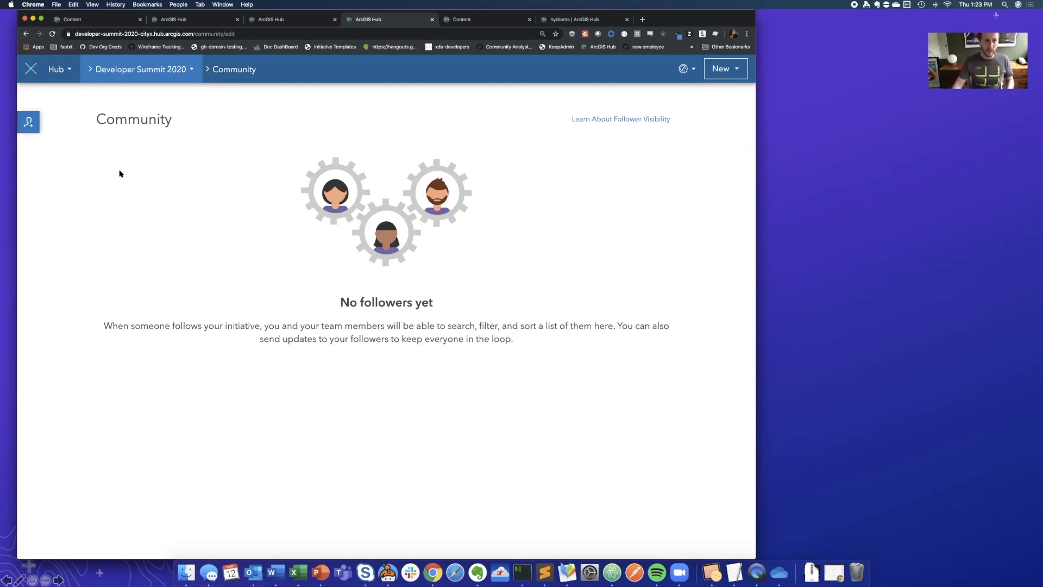
pyautogui.click(135, 77)
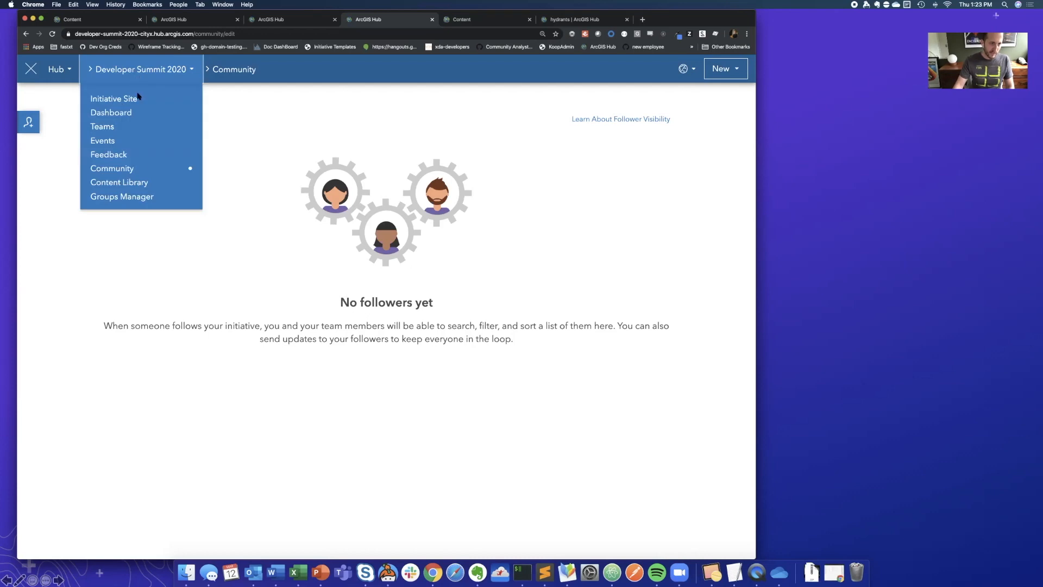
pyautogui.click(128, 186)
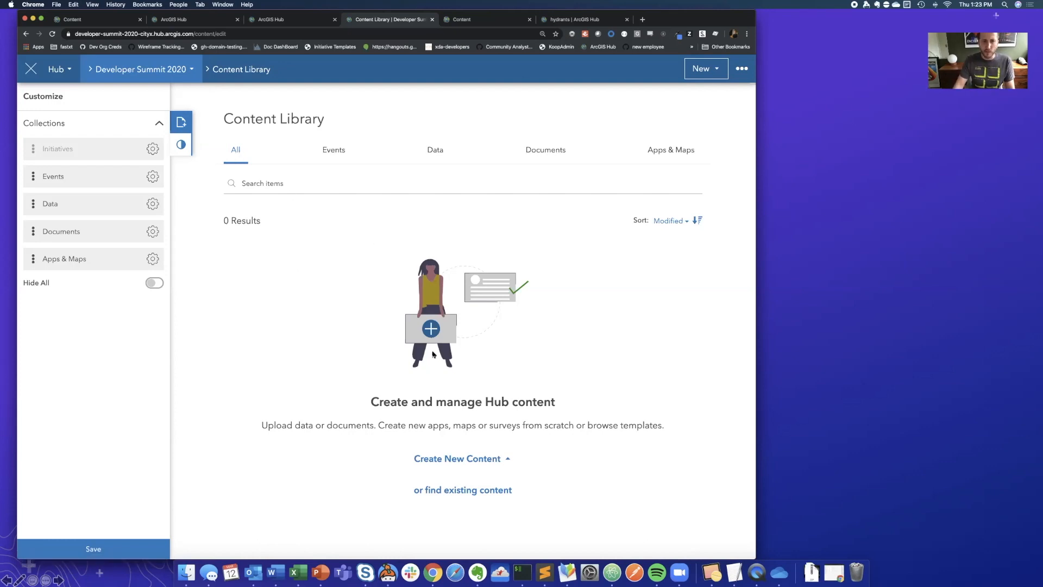
# - View the live initiative site, explore its Data category from the home page search, and return to editing the content library
pyautogui.click(24, 74)
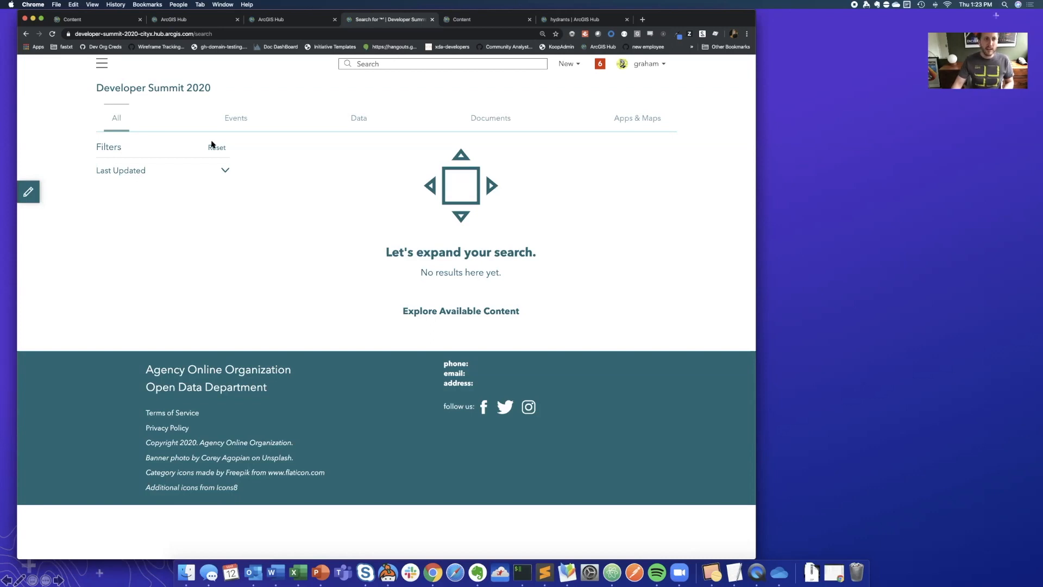
pyautogui.click(157, 93)
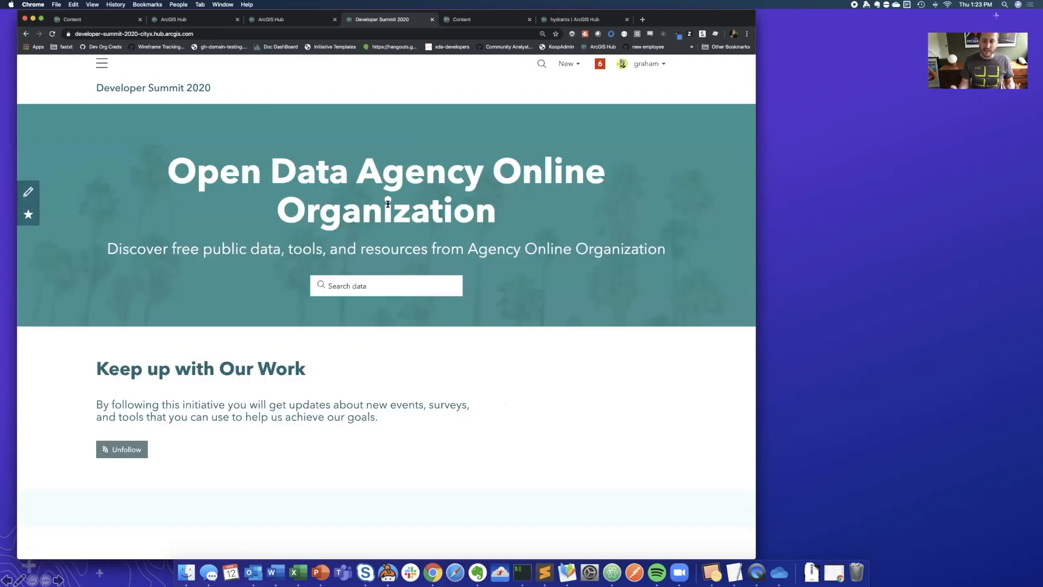
pyautogui.click(358, 293)
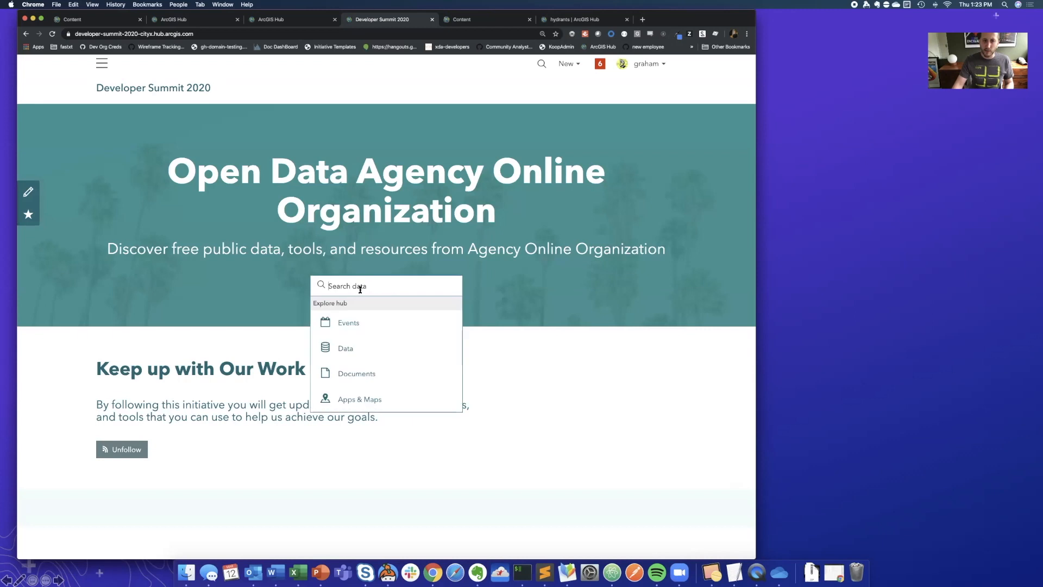
pyautogui.click(348, 349)
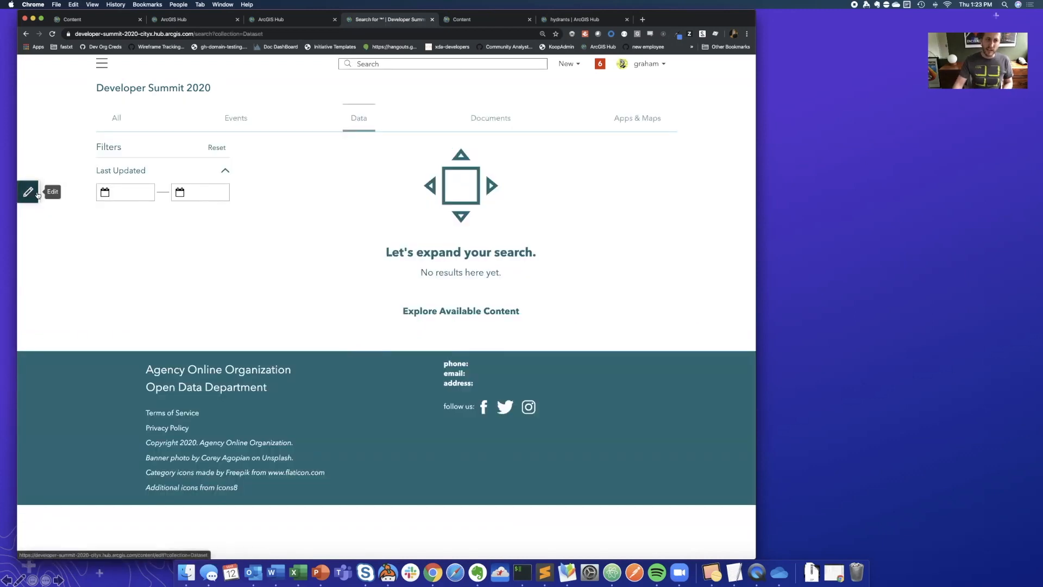
pyautogui.click(29, 192)
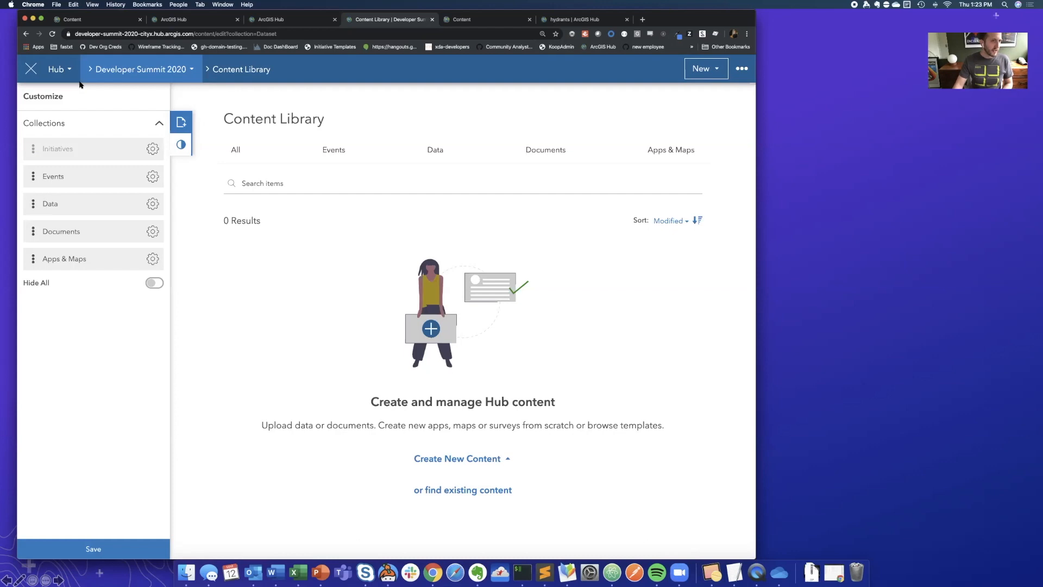
# - Open the Developer Summit 2020 site editor from the hub's list of initiatives
pyautogui.click(56, 70)
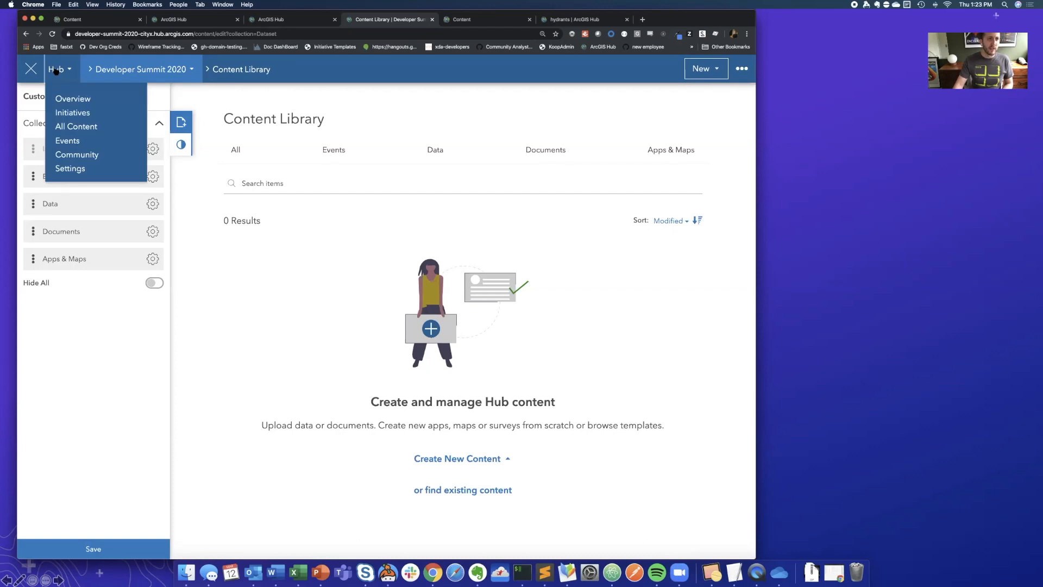
pyautogui.click(74, 115)
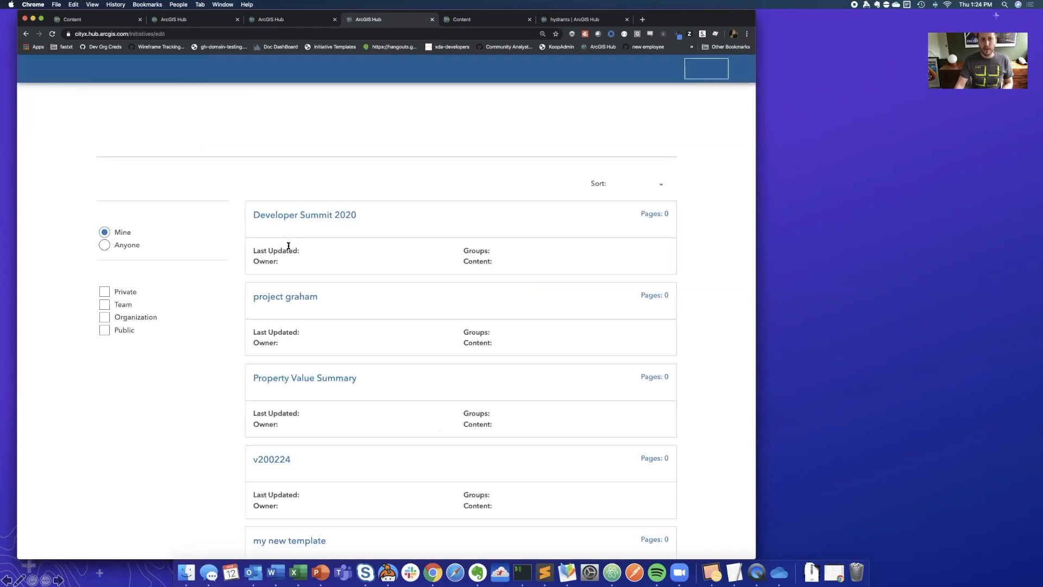
pyautogui.click(308, 216)
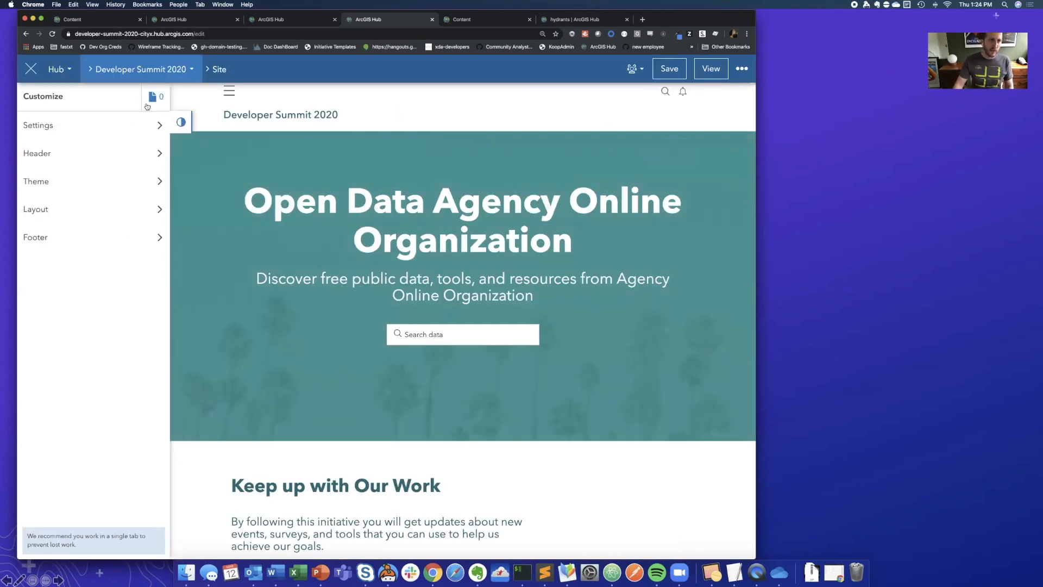
pyautogui.click(147, 73)
pyautogui.click(56, 69)
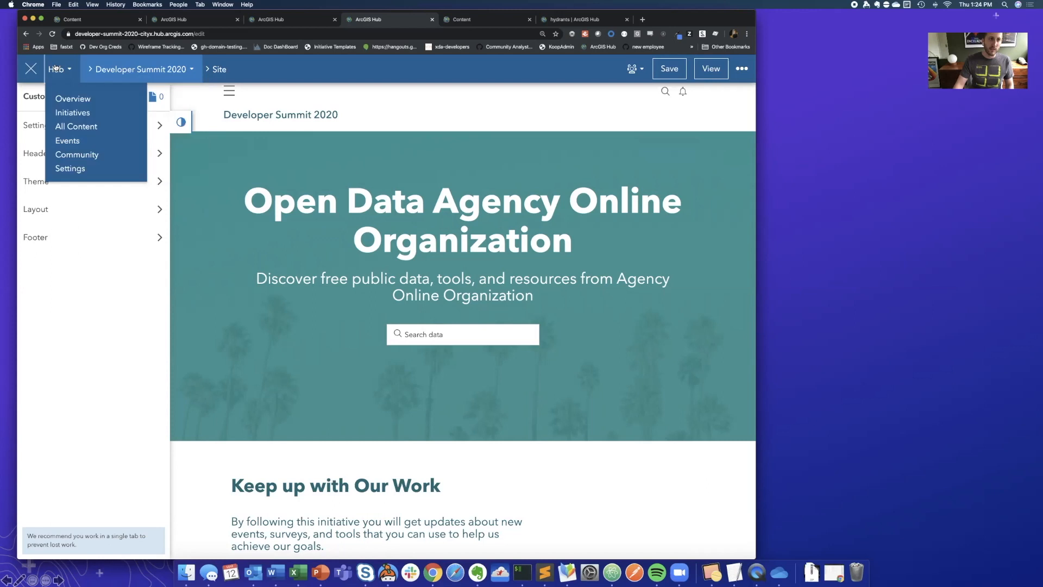
pyautogui.click(114, 69)
pyautogui.click(114, 69)
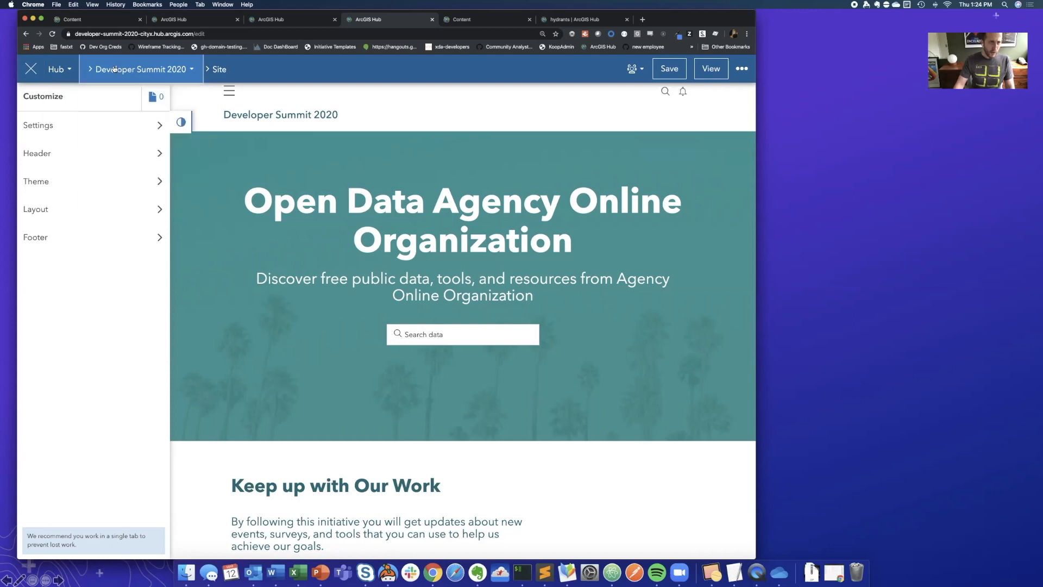
# - Create a new page named "another layout" for the Developer Summit 2020 site
pyautogui.click(156, 99)
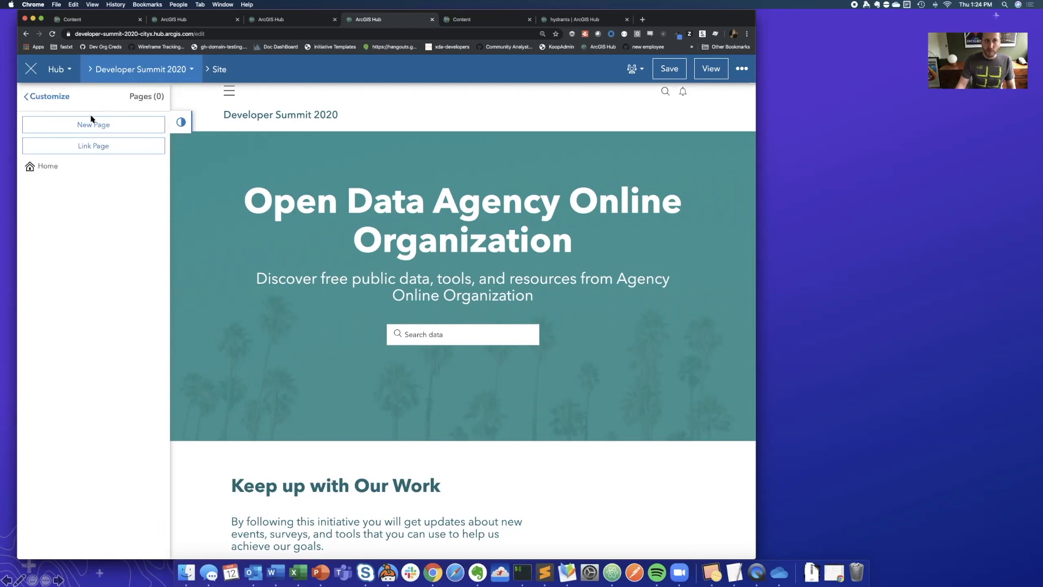
pyautogui.click(93, 125)
pyautogui.click(286, 154)
pyautogui.write('another layout')
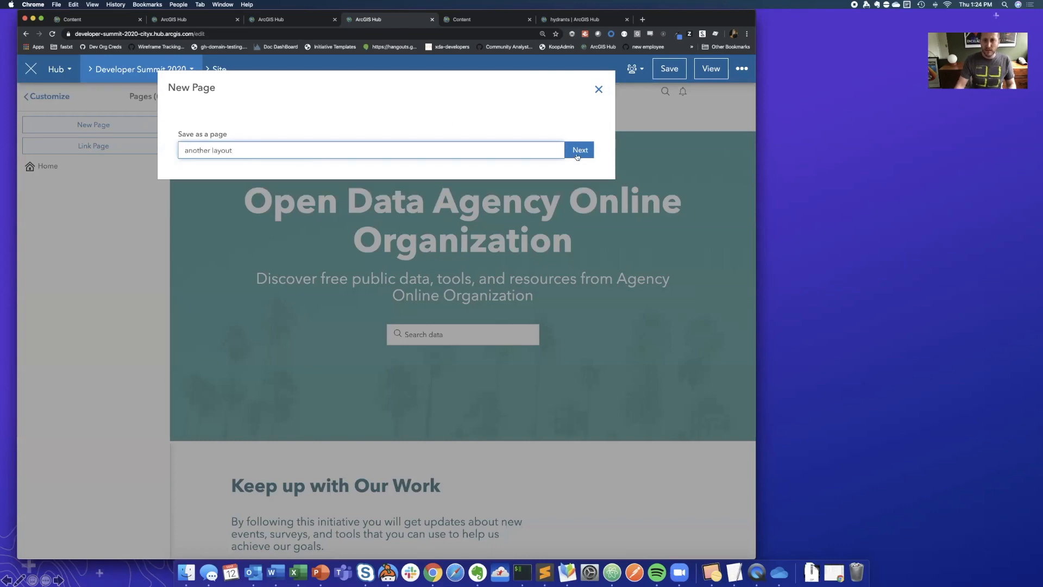
pyautogui.click(578, 152)
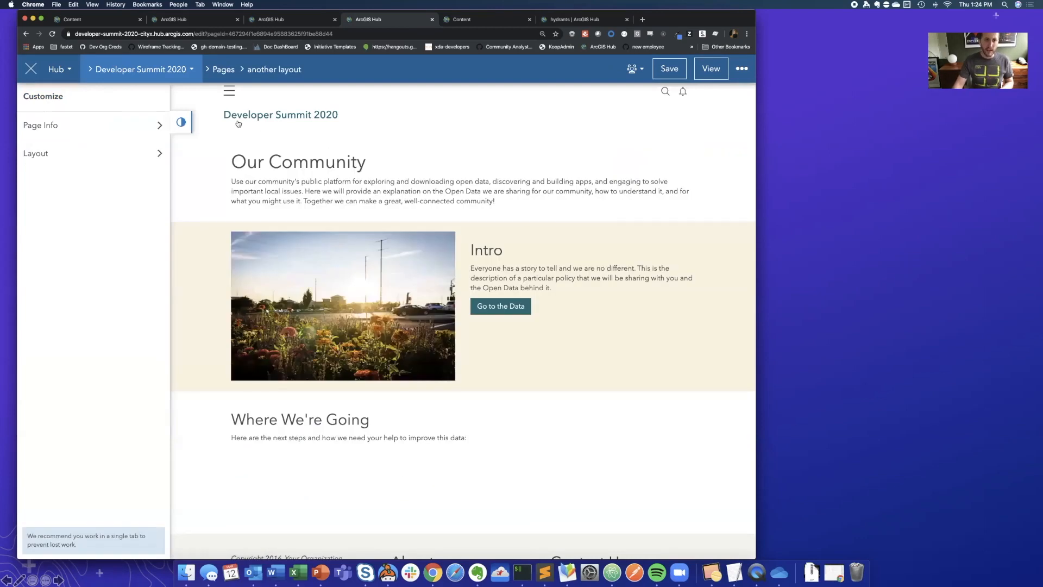
# - Look over the new page's layout and return through the site's page list to its main customization options
pyautogui.scroll(-1, 343, 201)
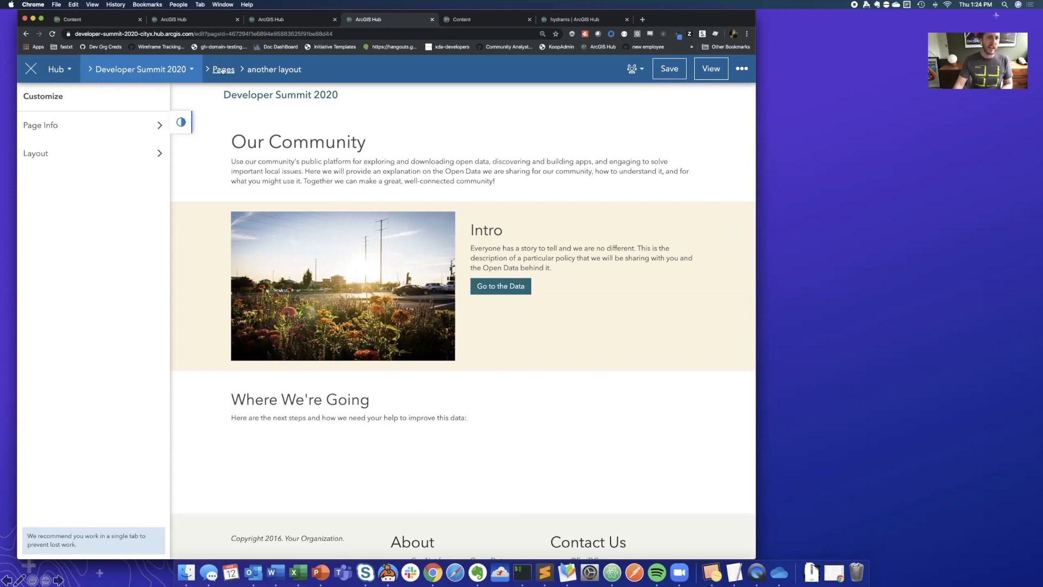
pyautogui.click(185, 69)
pyautogui.click(290, 72)
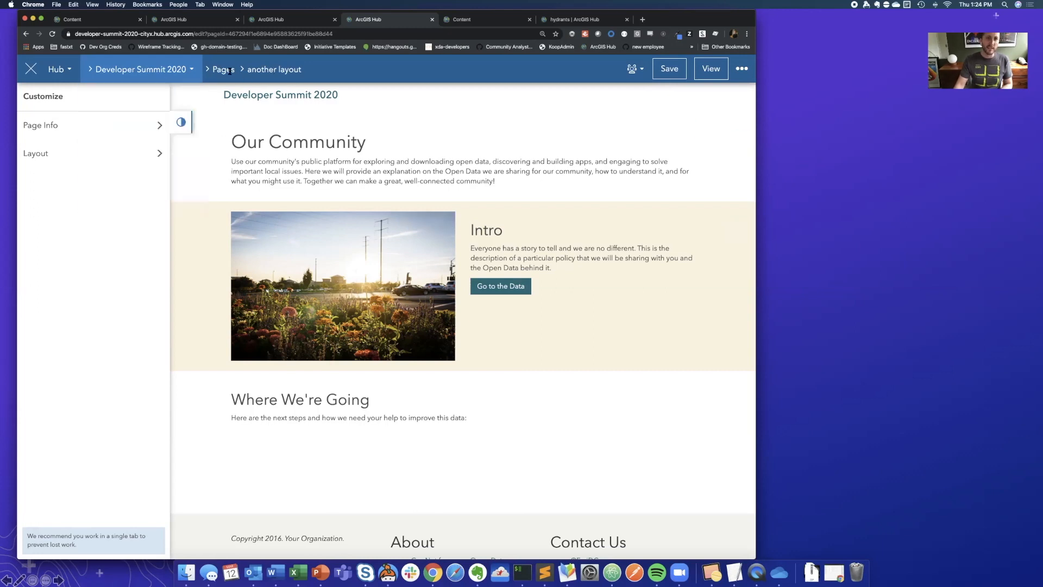
pyautogui.click(167, 72)
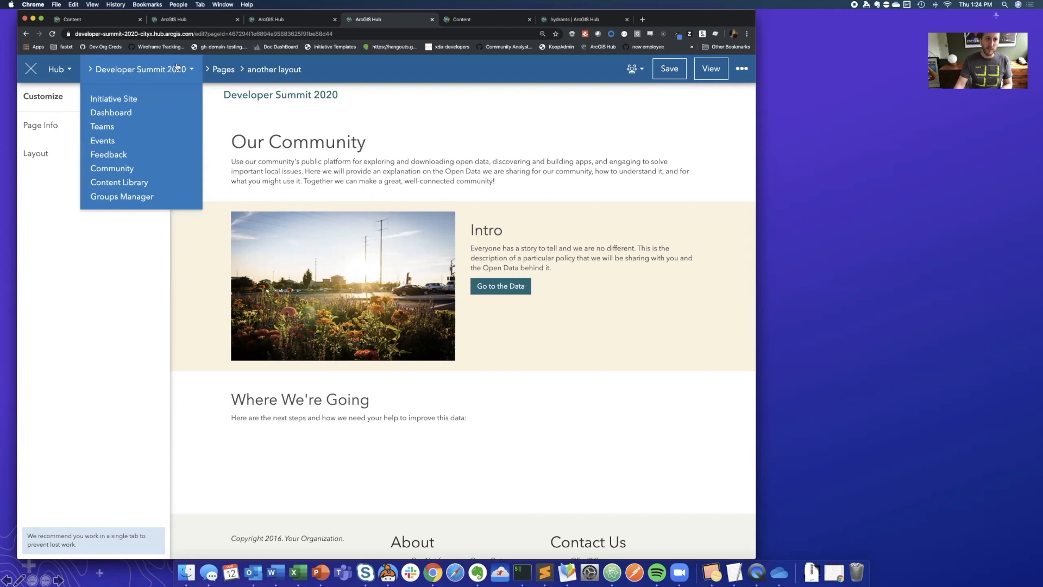
pyautogui.click(224, 69)
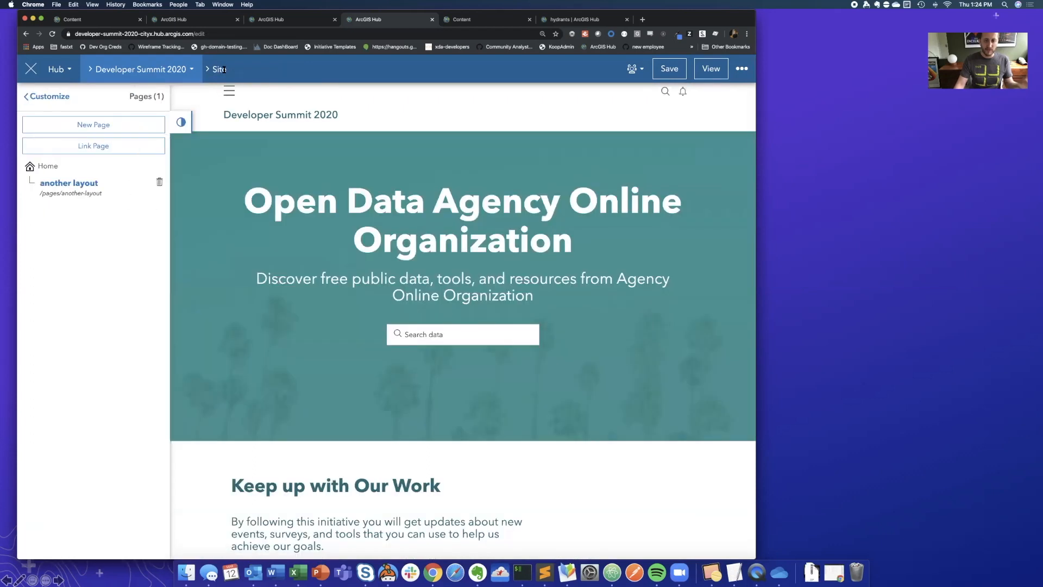
pyautogui.click(181, 75)
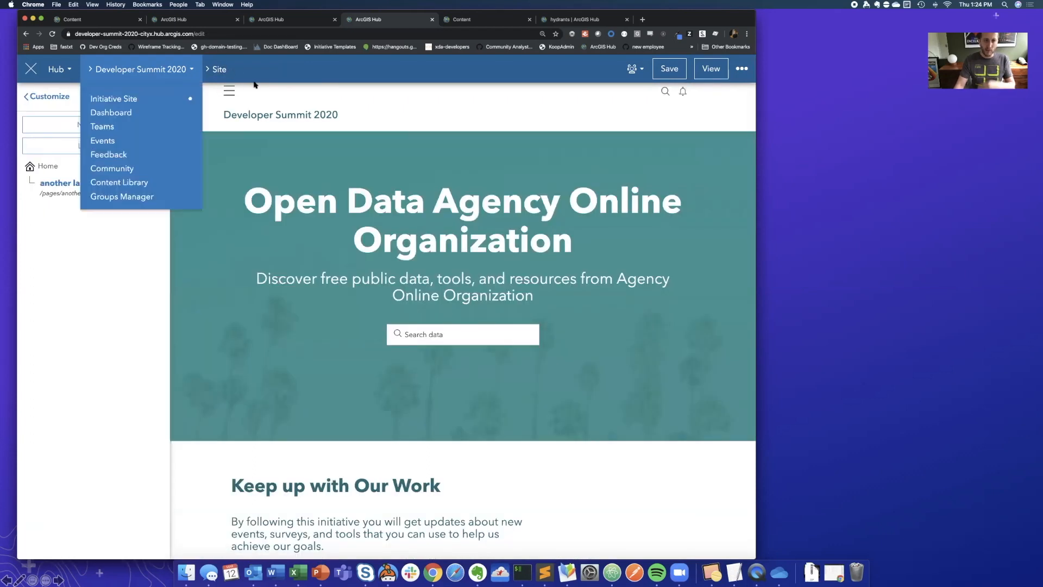
pyautogui.click(55, 100)
pyautogui.click(55, 98)
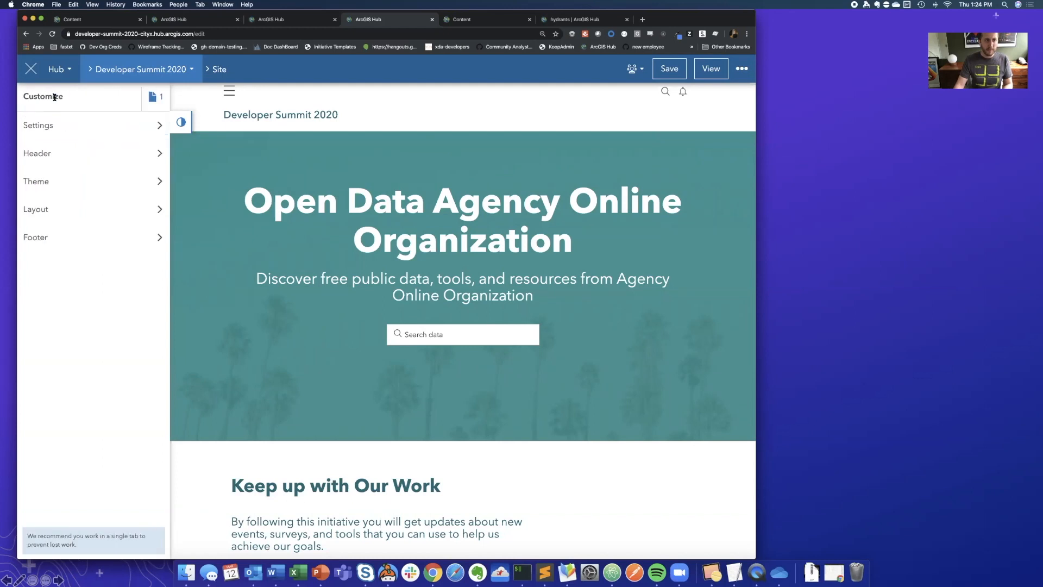
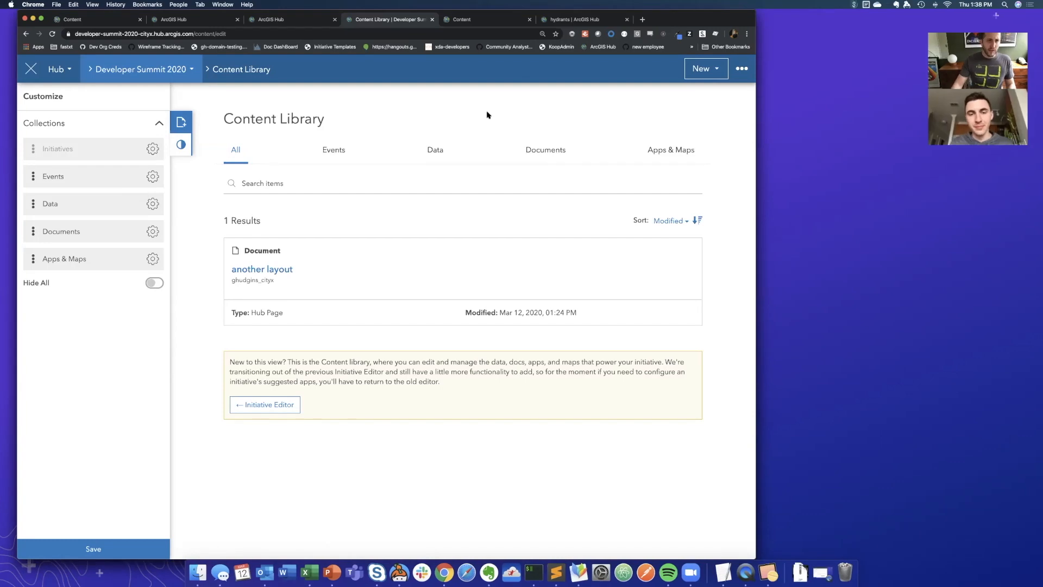
# - Start adding existing content to the library, filter the organization's items to Data, and search for "jefferson"
pyautogui.click(182, 122)
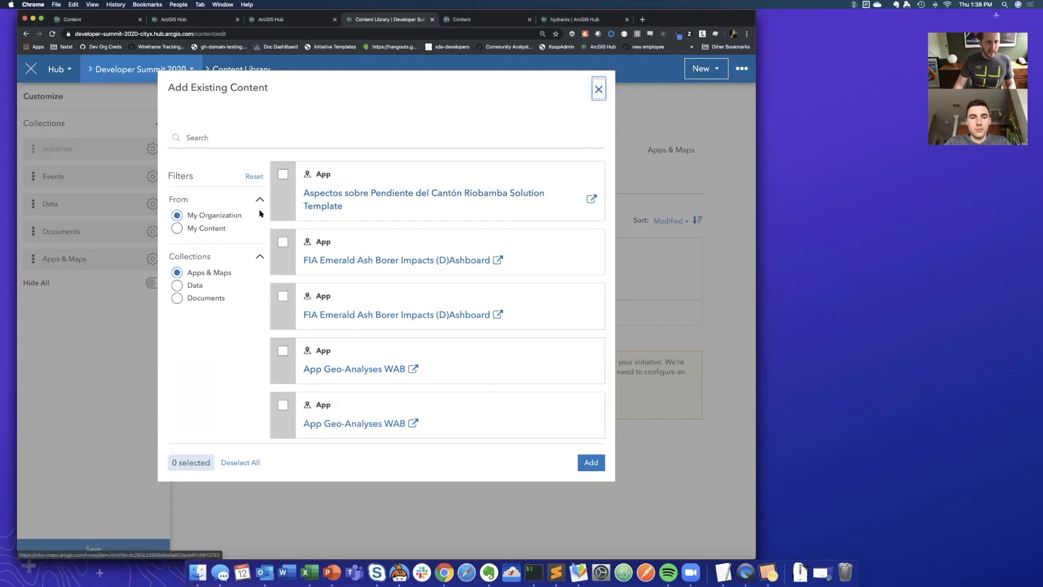
pyautogui.click(201, 142)
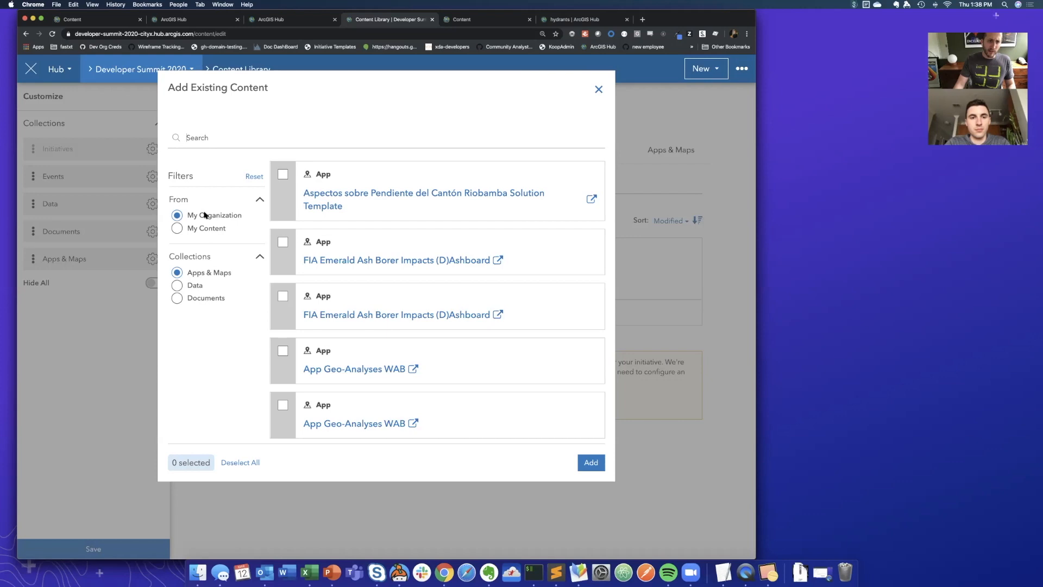
pyautogui.click(195, 285)
pyautogui.click(225, 140)
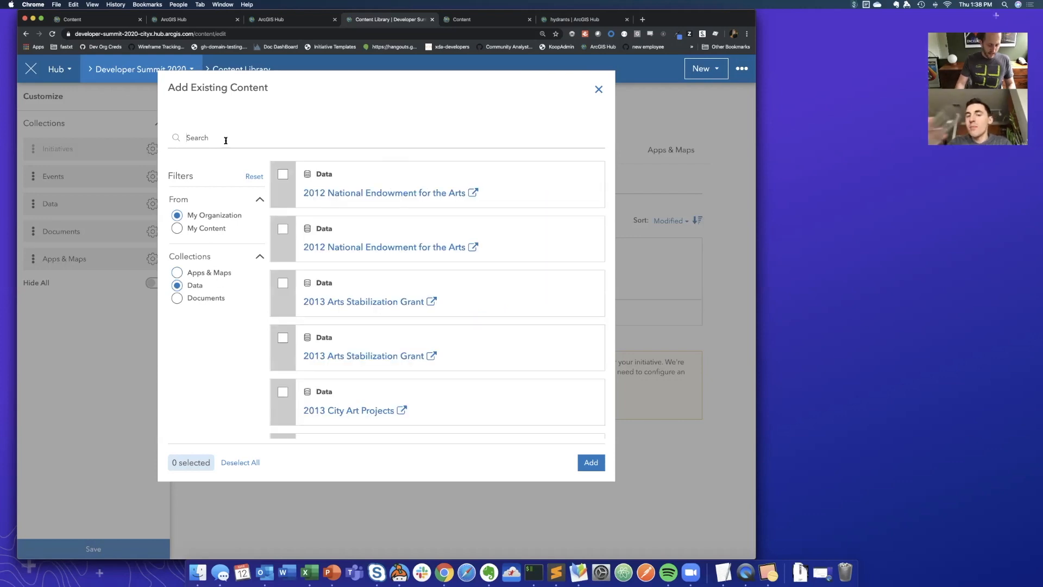
pyautogui.write('jefferson')
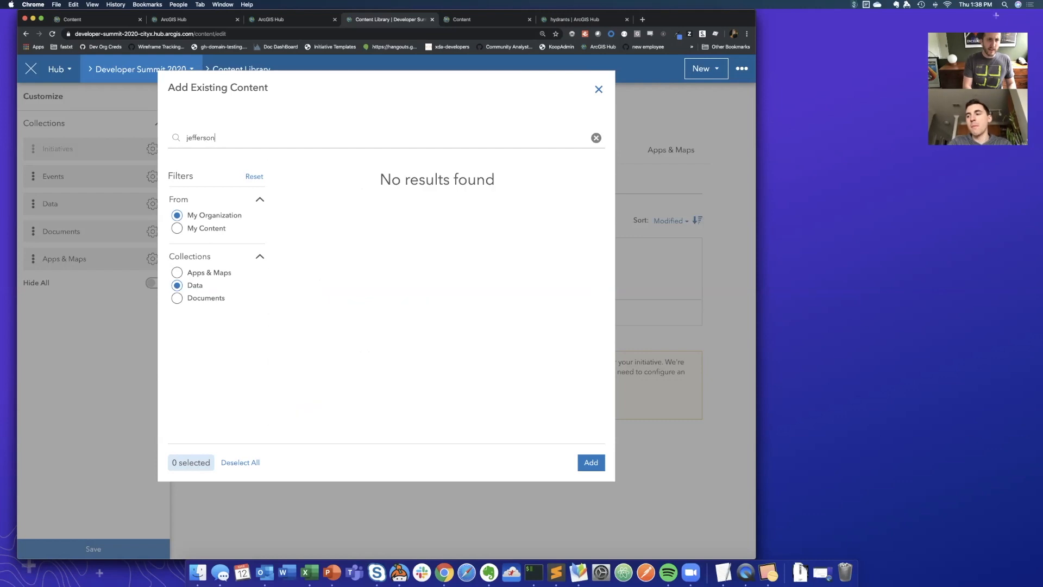
# - Search for "montgomery" and add the Montgomery County House Districts, Local Roads and Schools datasets, reviewing the House Districts item page before adding them
pyautogui.press('super+a')
pyautogui.write('montgomery')
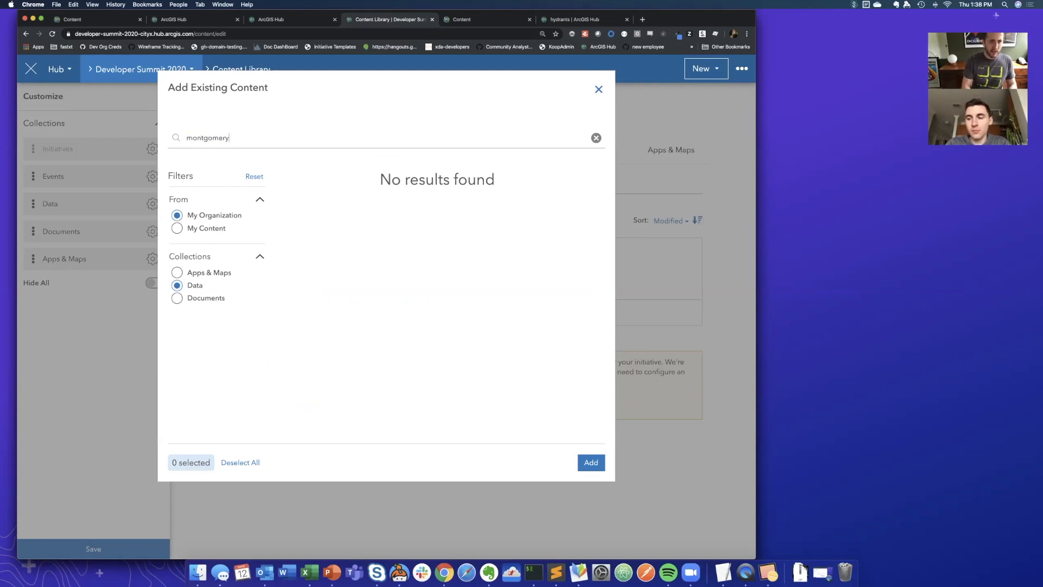
pyautogui.click(283, 175)
pyautogui.click(283, 229)
pyautogui.click(284, 284)
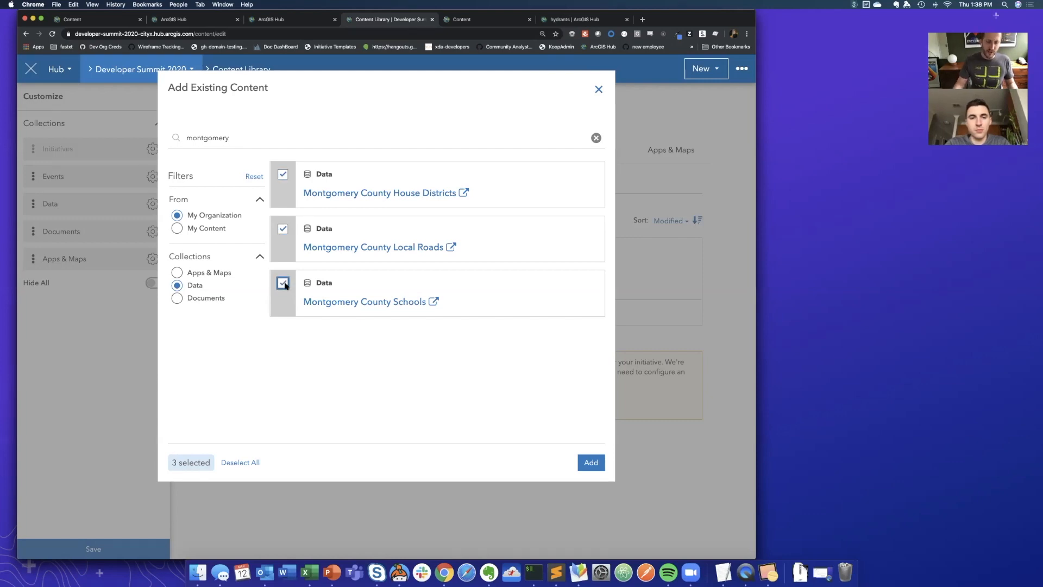
pyautogui.click(360, 195)
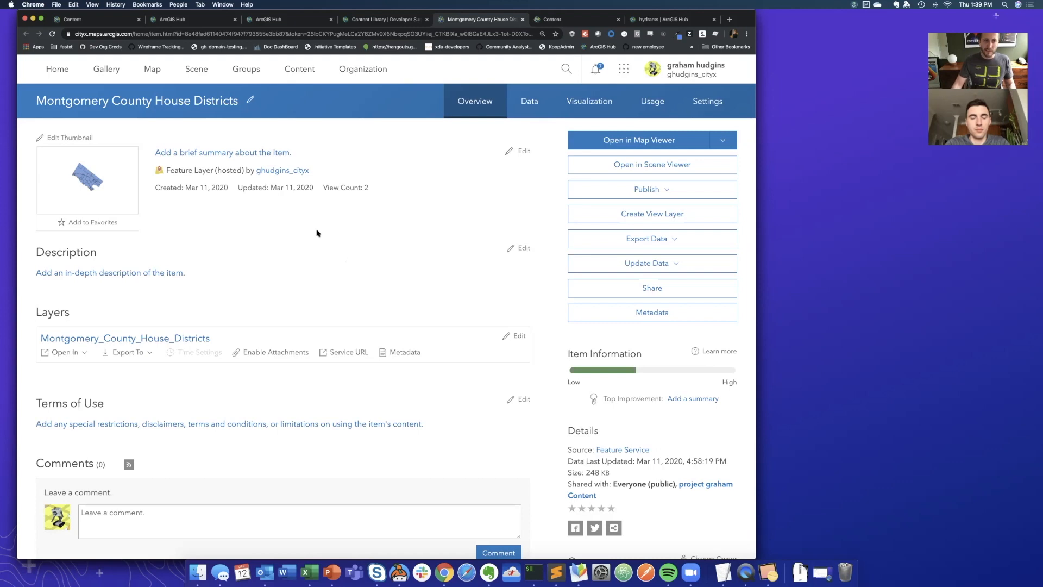
pyautogui.click(395, 20)
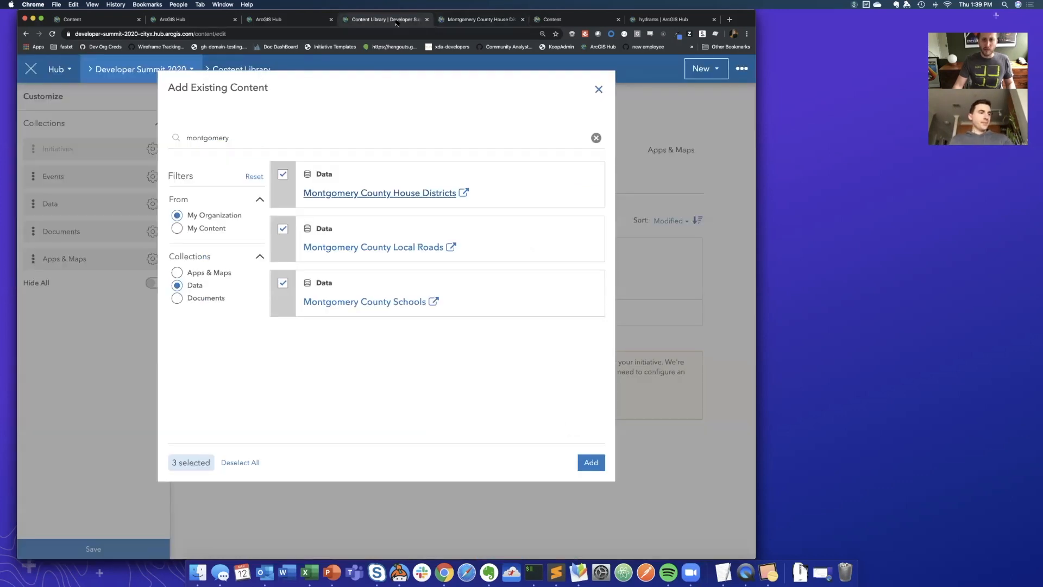
pyautogui.click(591, 467)
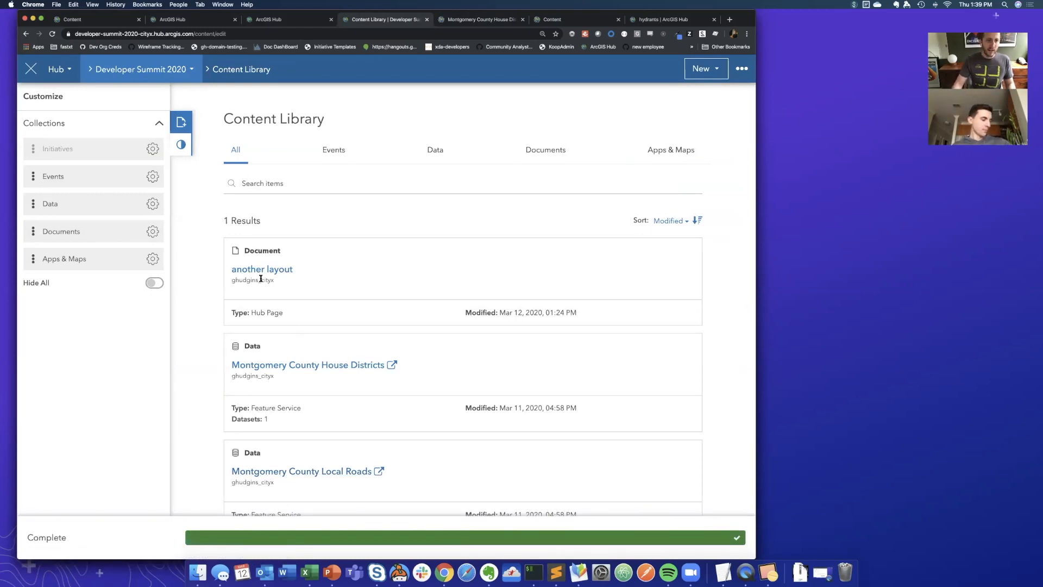
# - View the Montgomery County Schools dataset on the live site, check its editable details, and return to the Content Library
pyautogui.scroll(-5, 261, 275)
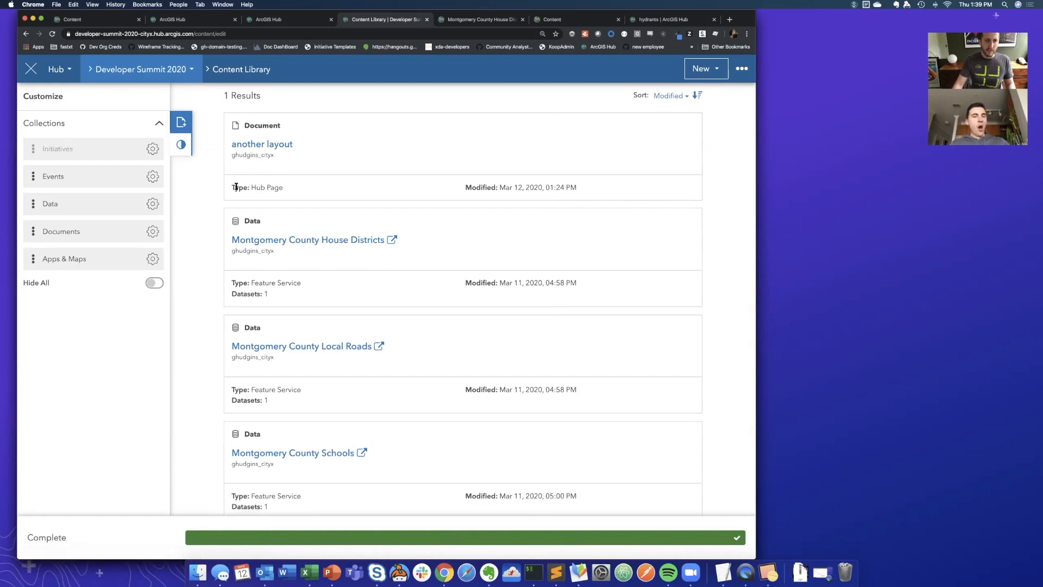
pyautogui.click(32, 67)
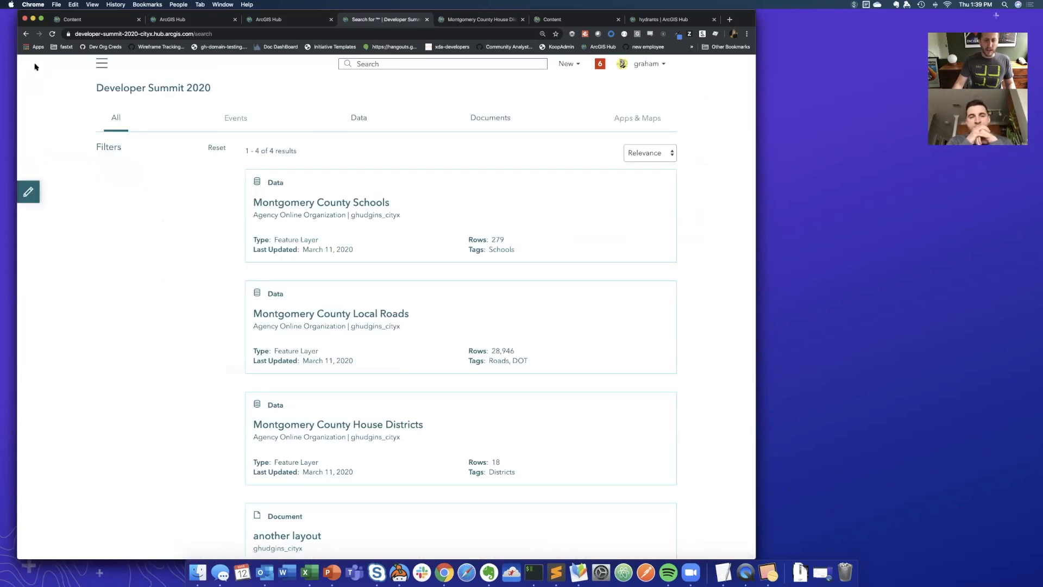
pyautogui.click(307, 207)
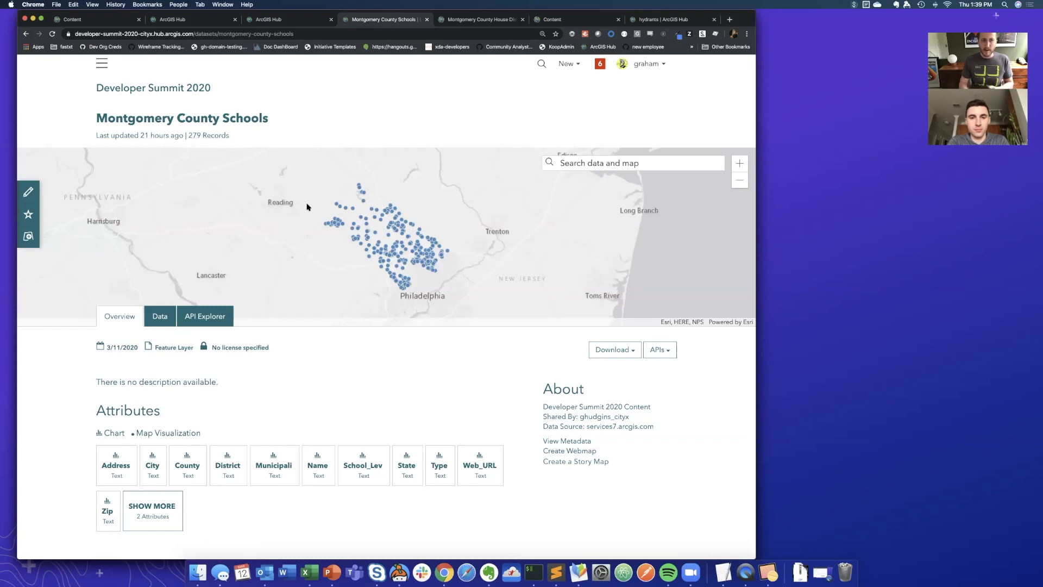
pyautogui.click(27, 193)
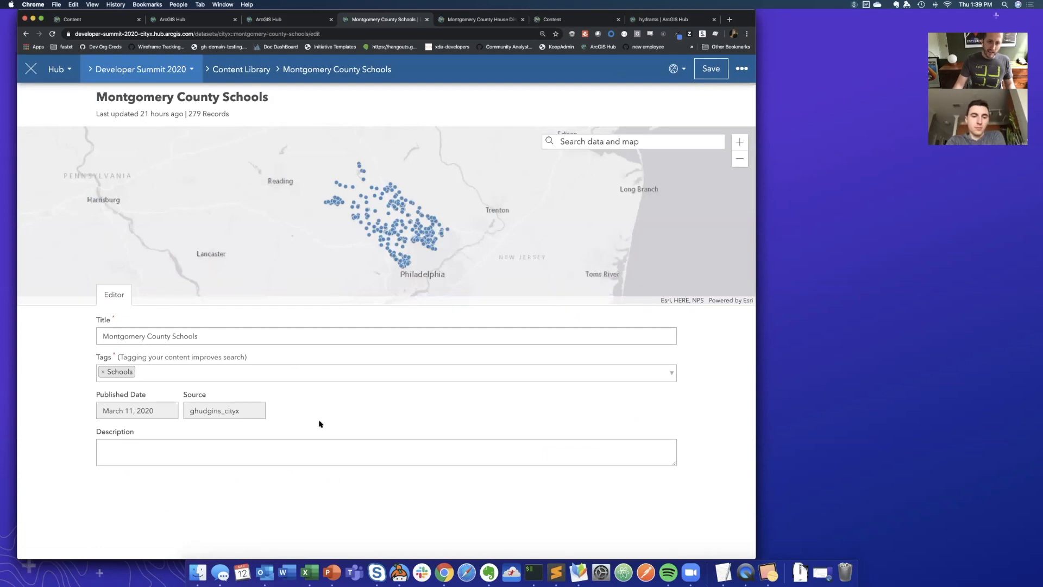
pyautogui.click(236, 70)
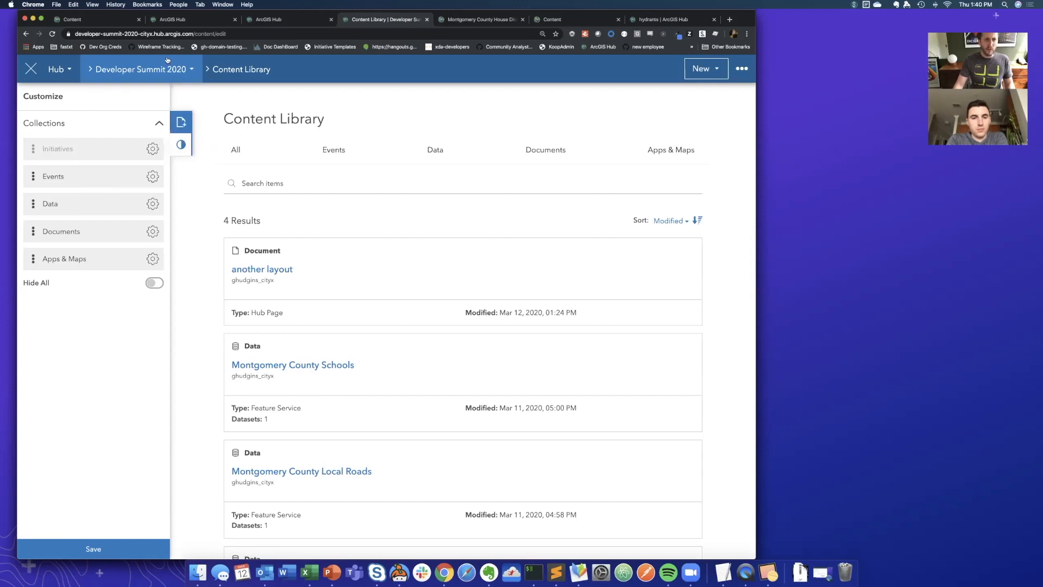
# - Hide the Events collection in the Content Library
pyautogui.moveTo(162, 67)
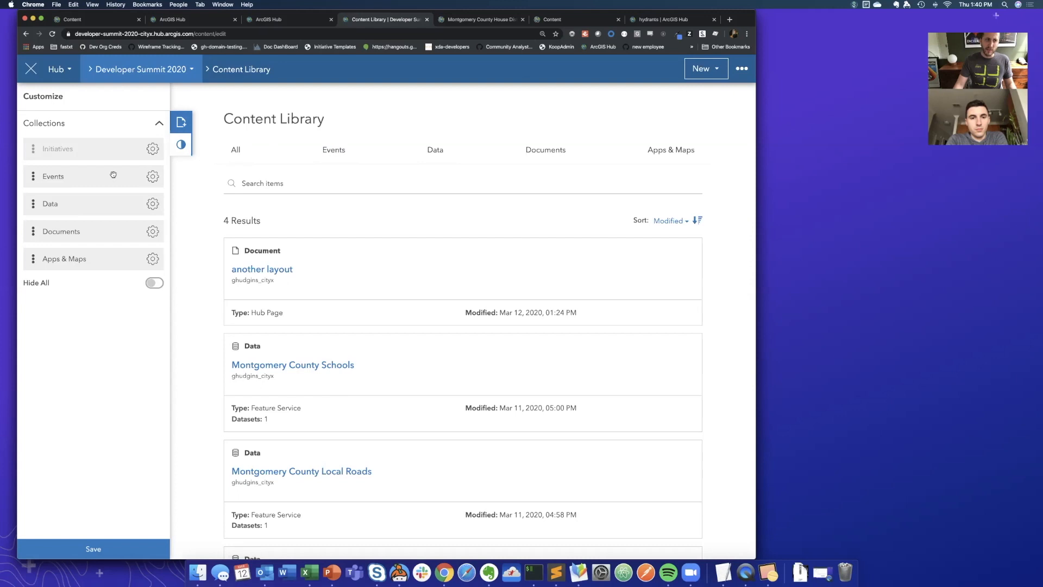
pyautogui.click(152, 177)
pyautogui.click(138, 206)
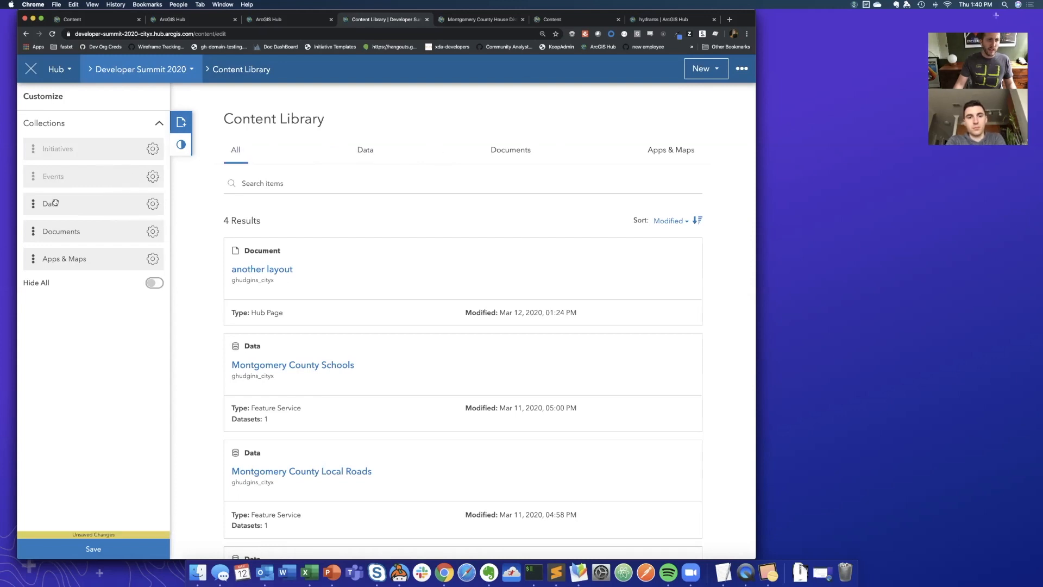
# - Rename the Data collection to "Datasets" and save the collection changes
pyautogui.click(152, 205)
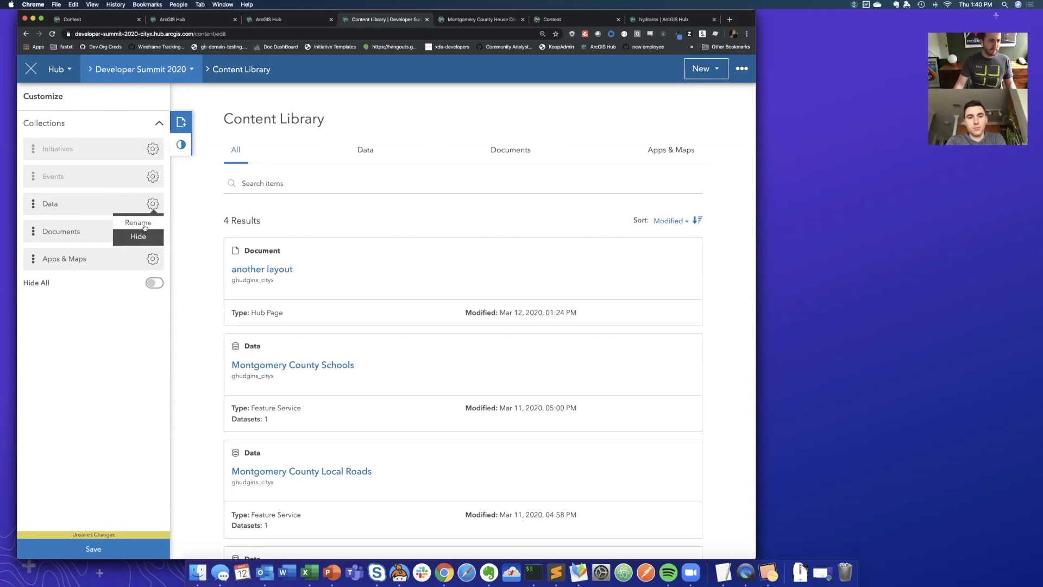
pyautogui.click(145, 226)
pyautogui.click(328, 131)
pyautogui.write('sets')
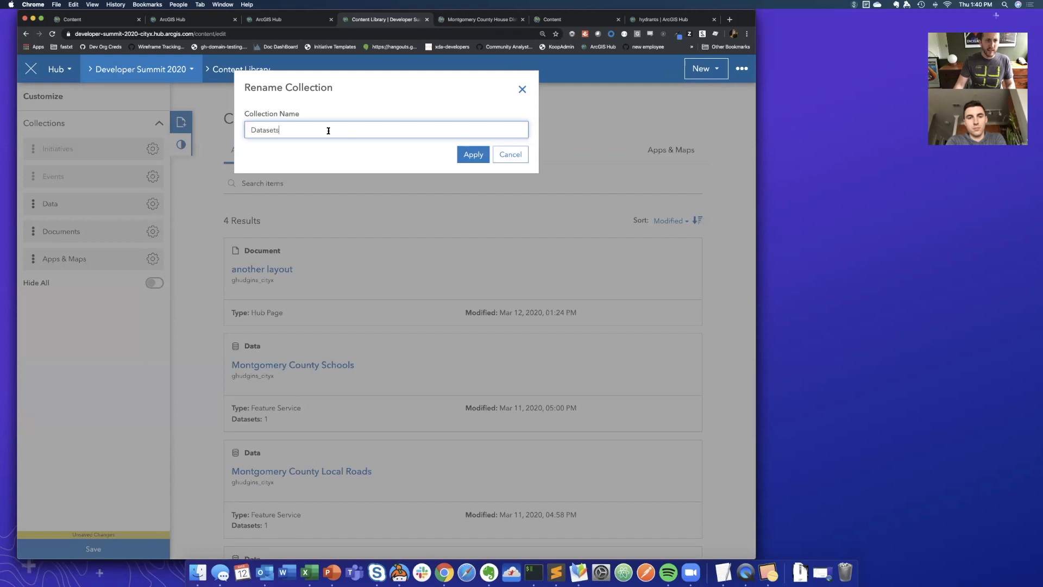
pyautogui.click(473, 155)
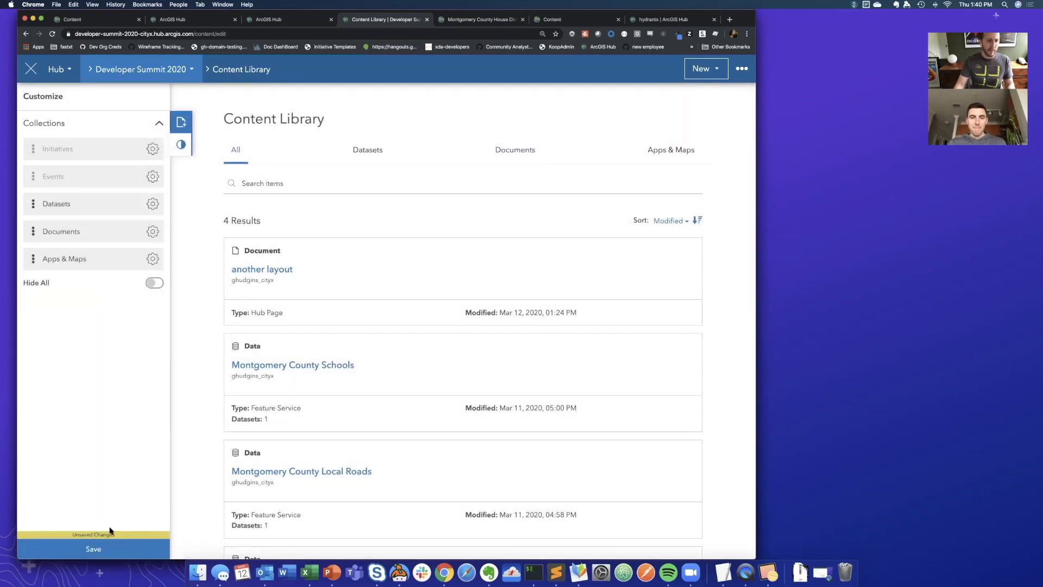
pyautogui.click(86, 550)
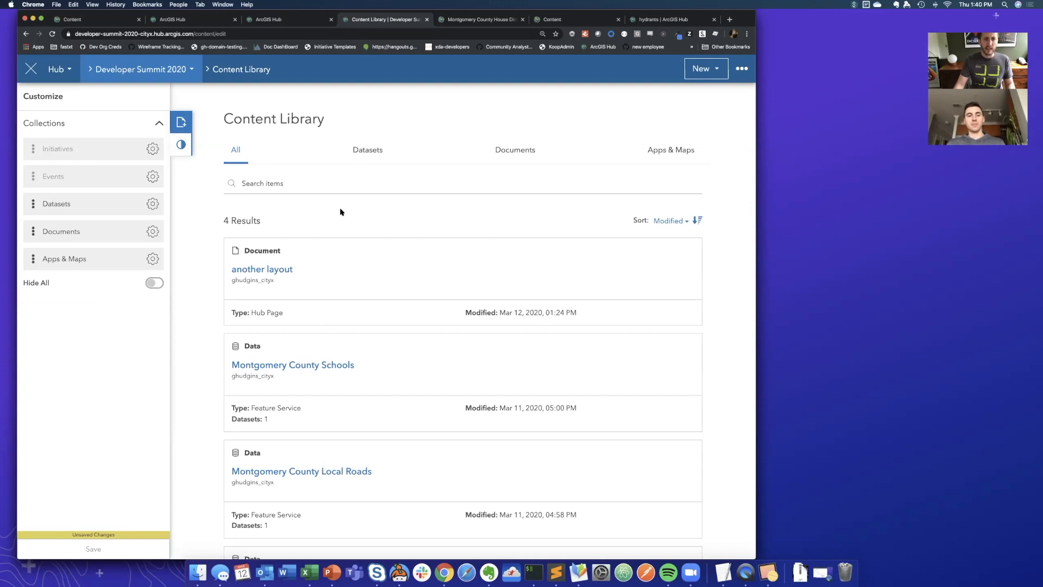
# - Check the Datasets collection in the library editor and on the live search page, and return to editing the library
pyautogui.click(370, 154)
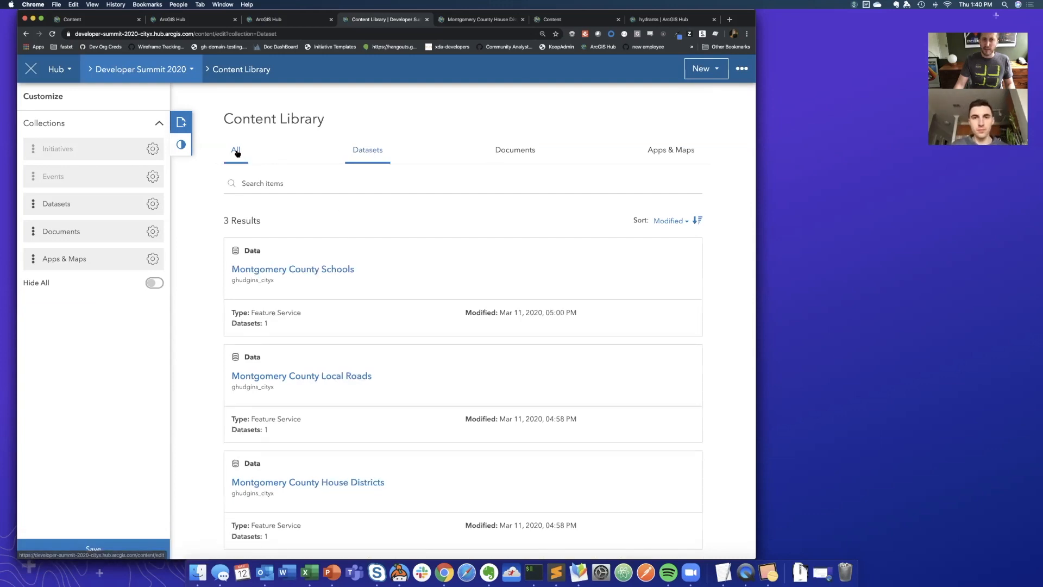
pyautogui.click(234, 155)
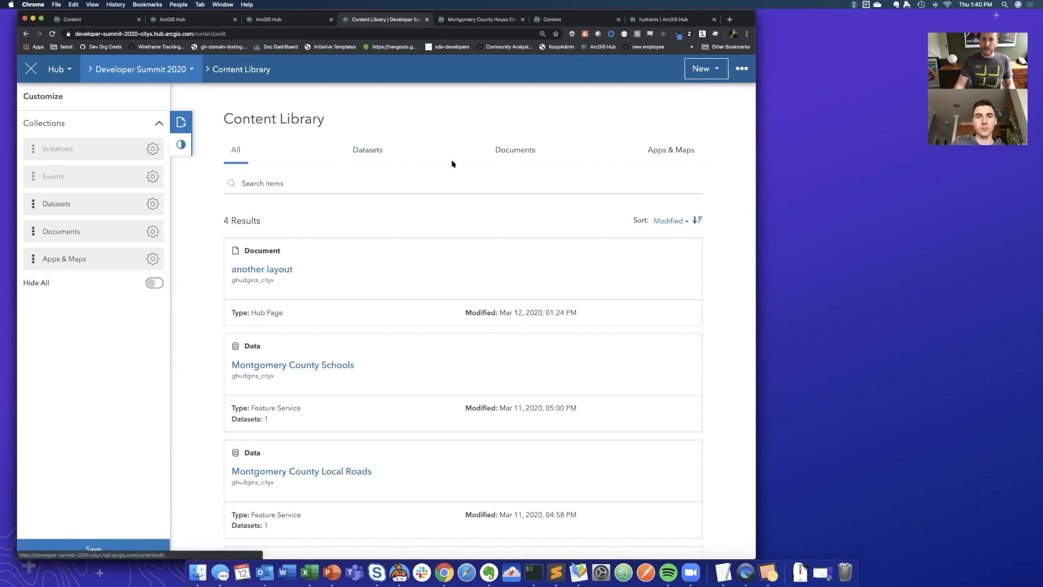
pyautogui.click(33, 72)
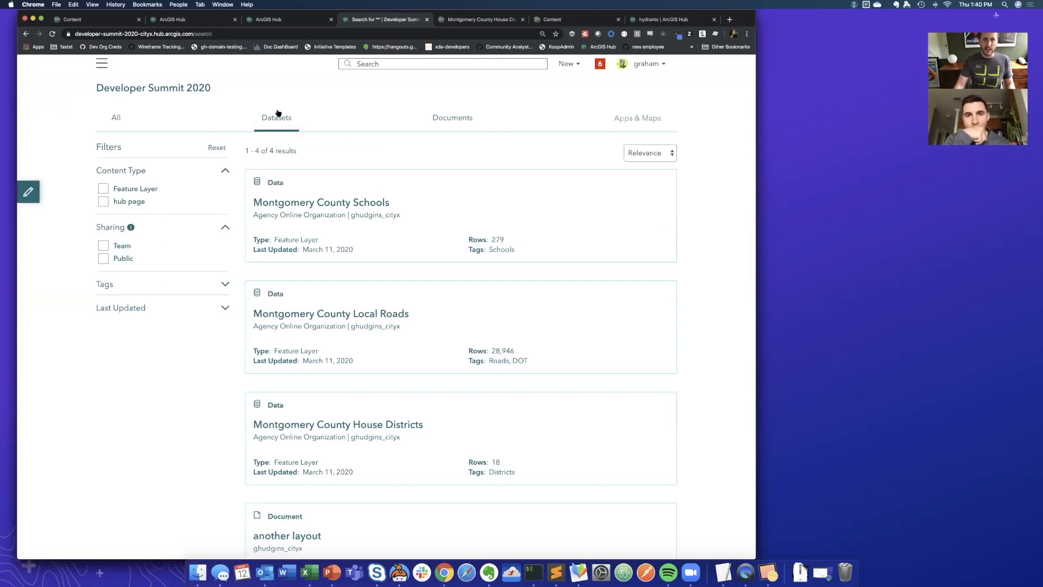
pyautogui.click(278, 113)
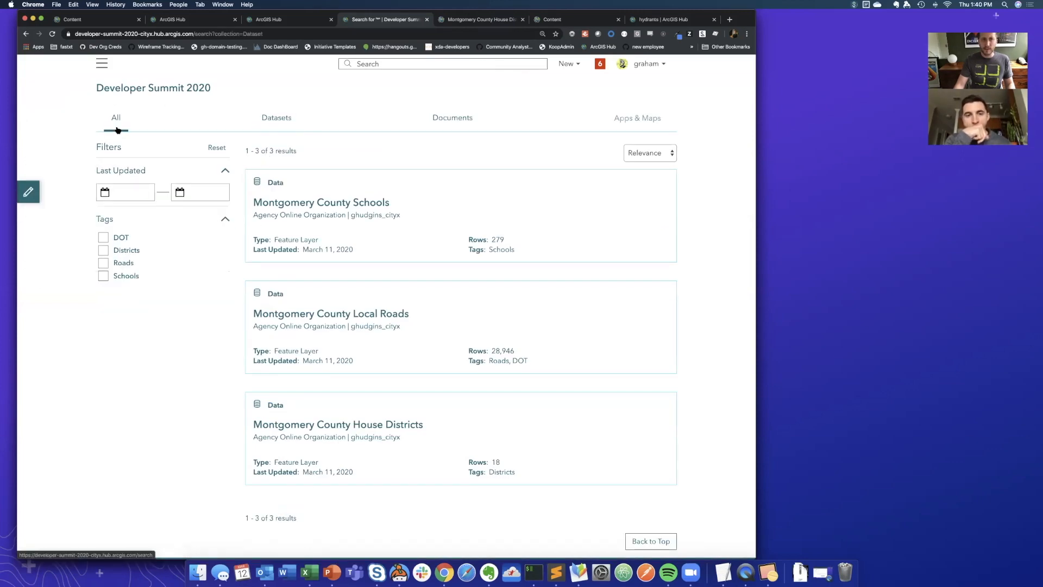
pyautogui.click(28, 191)
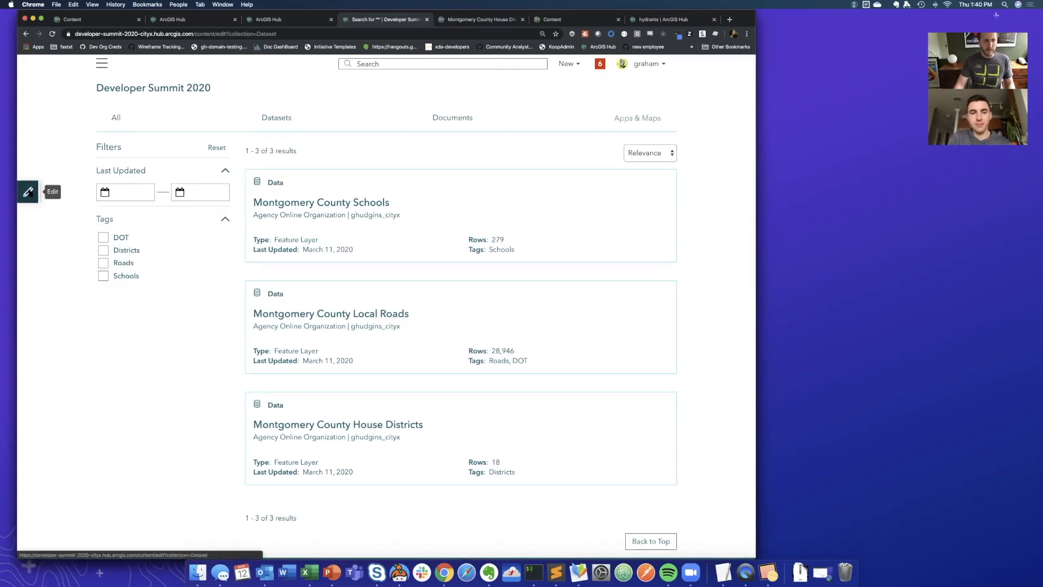
# - Open the Developer Summit 2020 initiative site for editing and look over its banner and the section below
pyautogui.click(159, 70)
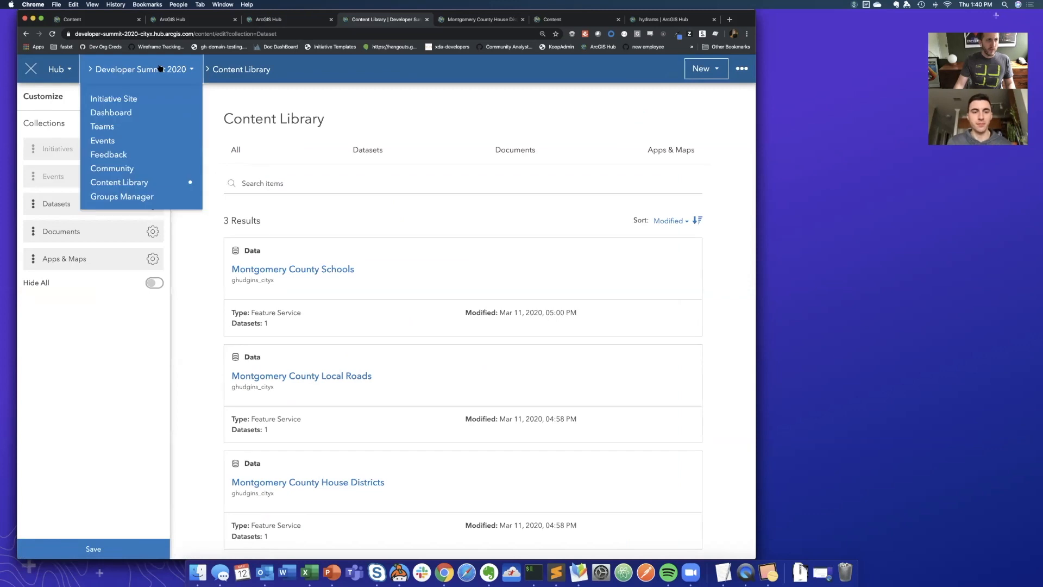
pyautogui.click(123, 99)
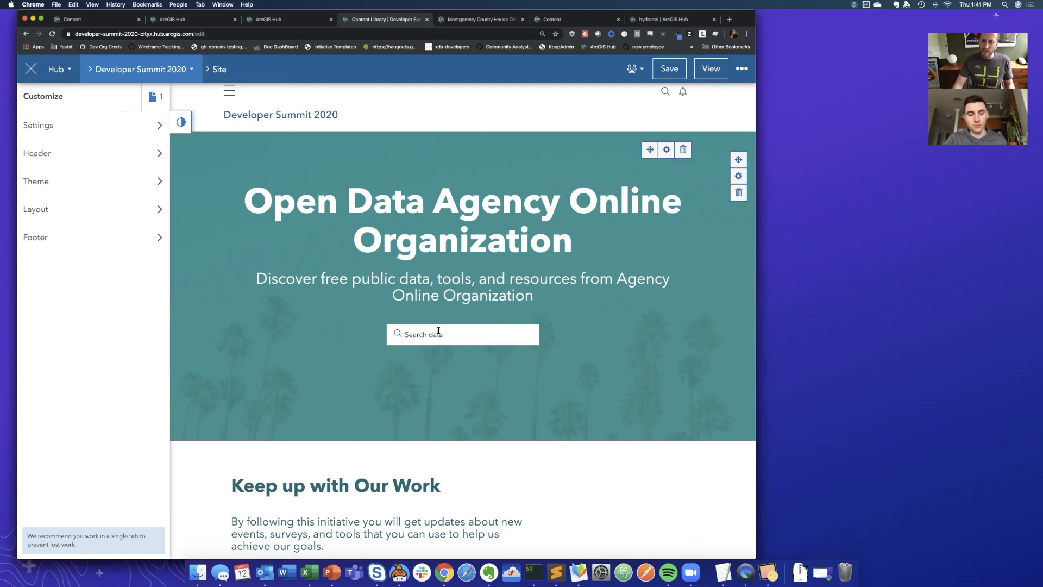
pyautogui.moveTo(439, 340)
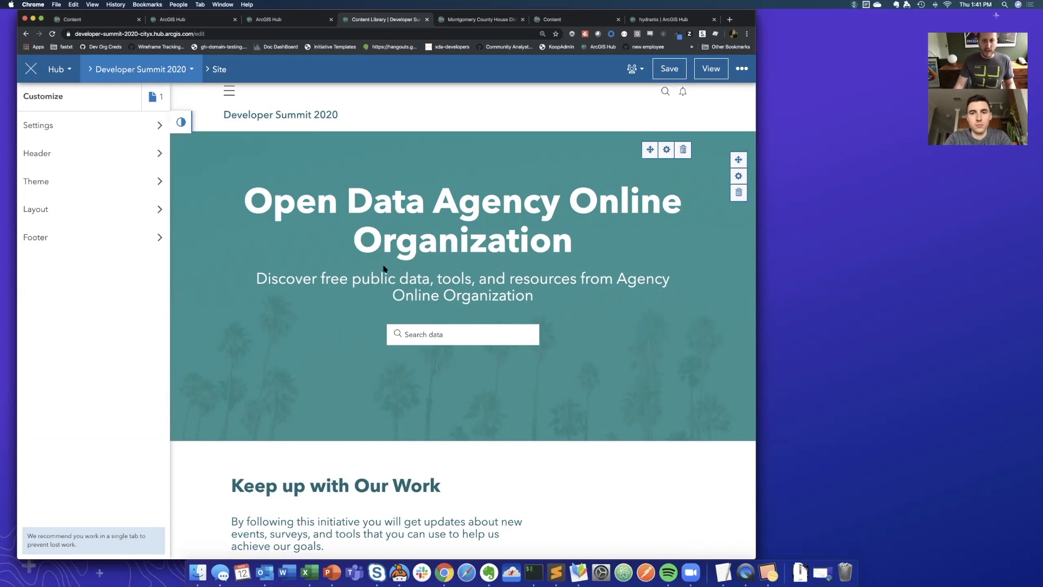
pyautogui.scroll(-3, 294, 358)
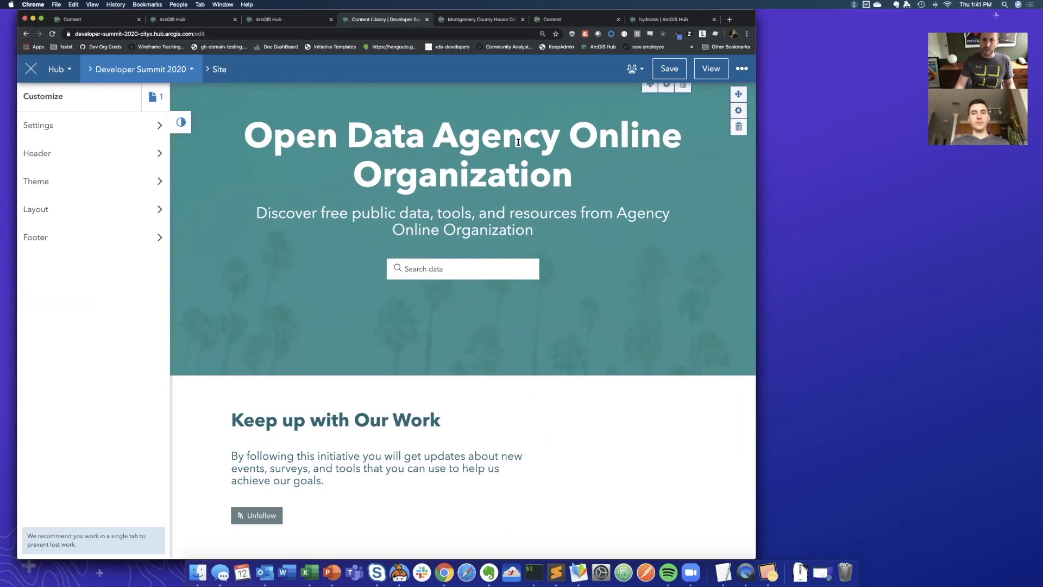
pyautogui.scroll(2, 518, 142)
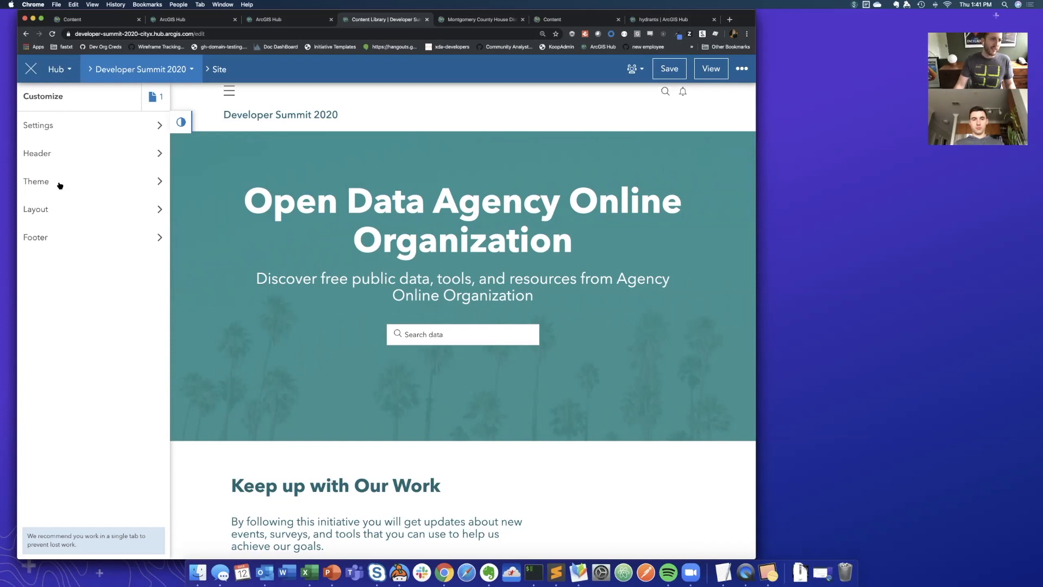
# - Insert a new row between the banner and the "Keep up with Our Work" section and place an Application widget in it
pyautogui.click(50, 212)
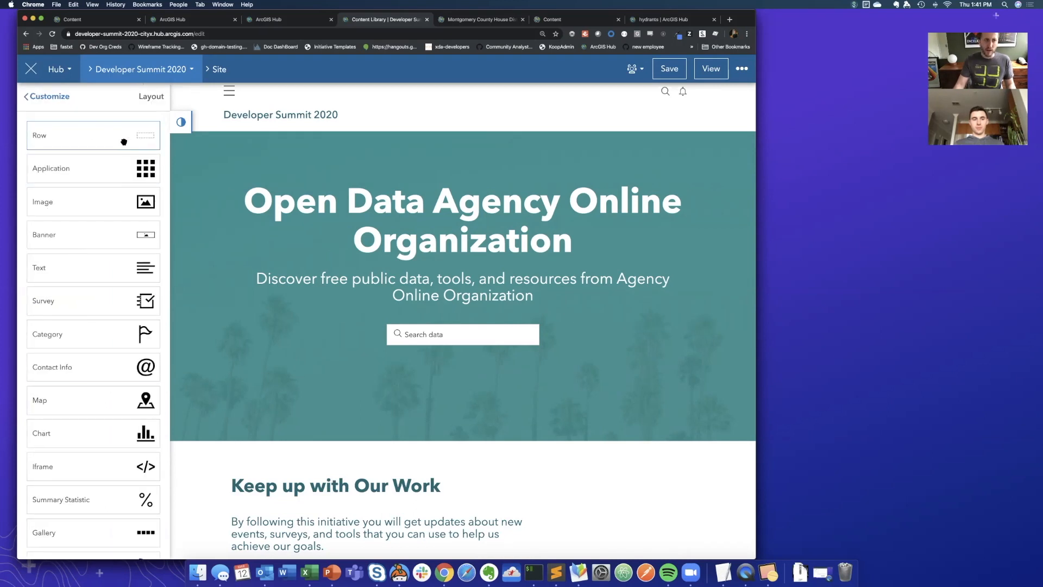
pyautogui.moveTo(124, 140); pyautogui.dragTo(471, 446)
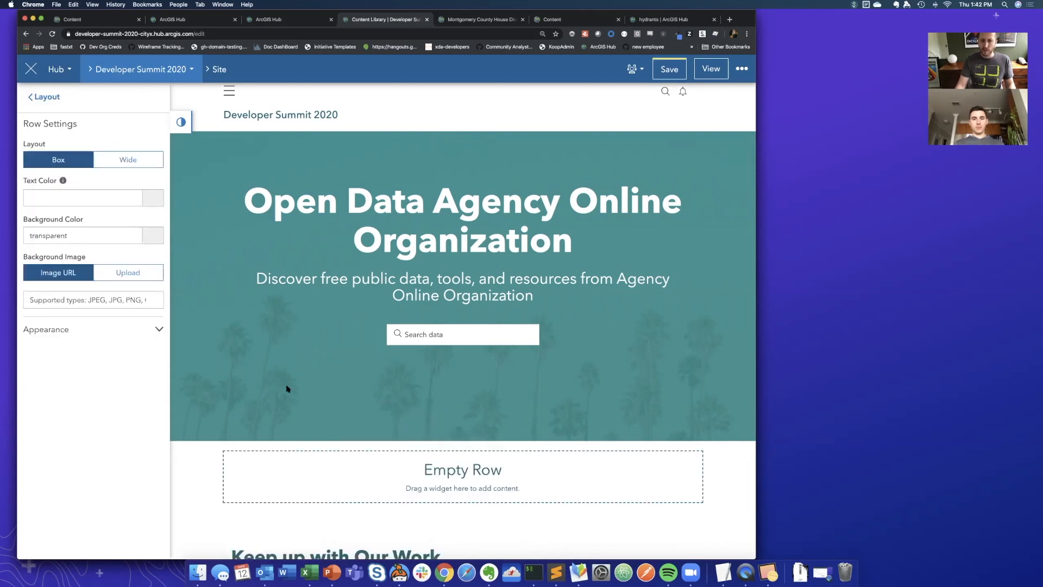
pyautogui.scroll(-3, 285, 380)
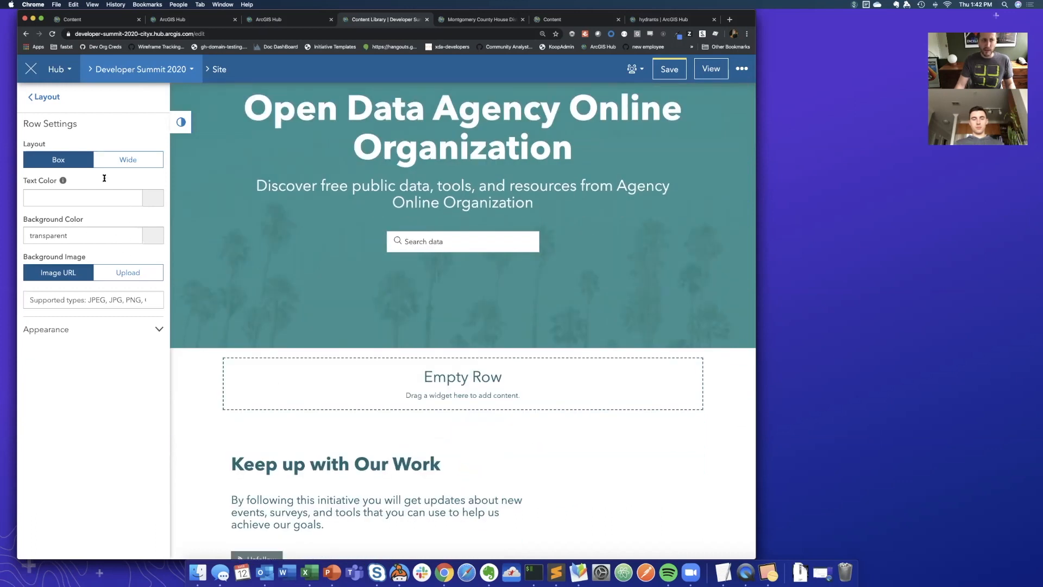
pyautogui.click(47, 97)
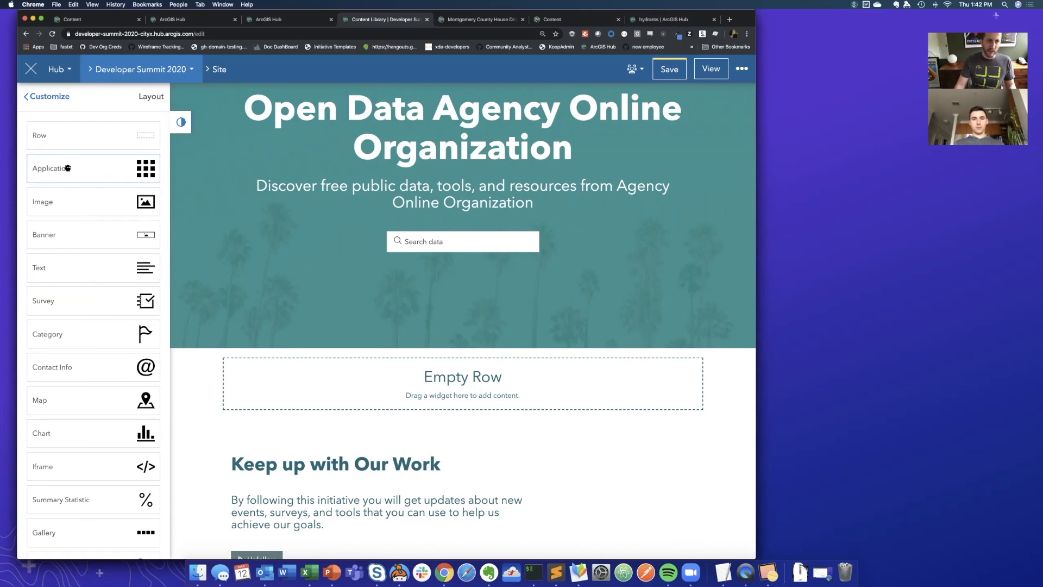
pyautogui.moveTo(67, 167); pyautogui.dragTo(441, 375)
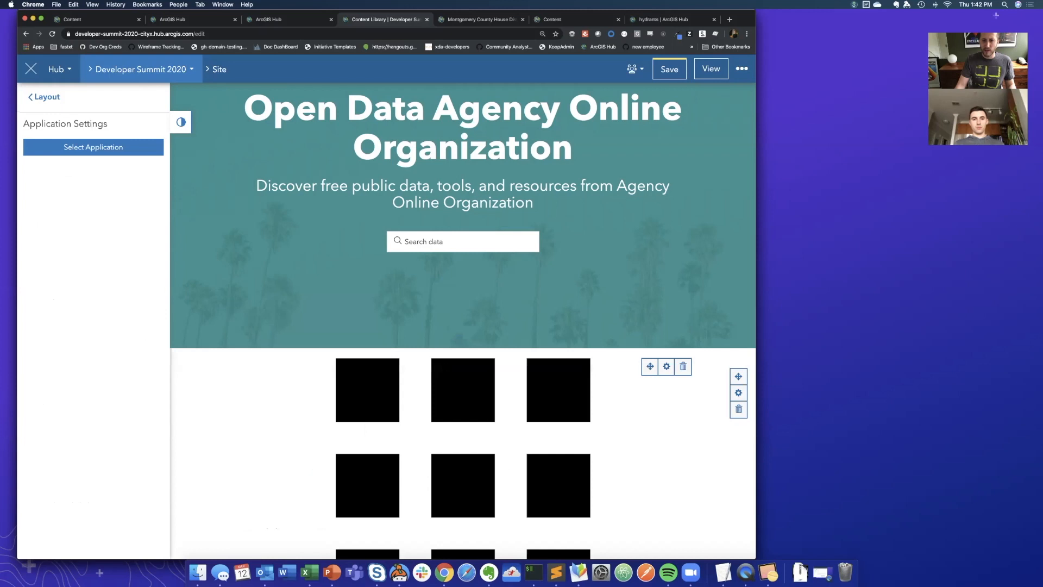
# - Set the new Application widget to show the "2017 Traffic Counts in the United States" web app
pyautogui.click(85, 149)
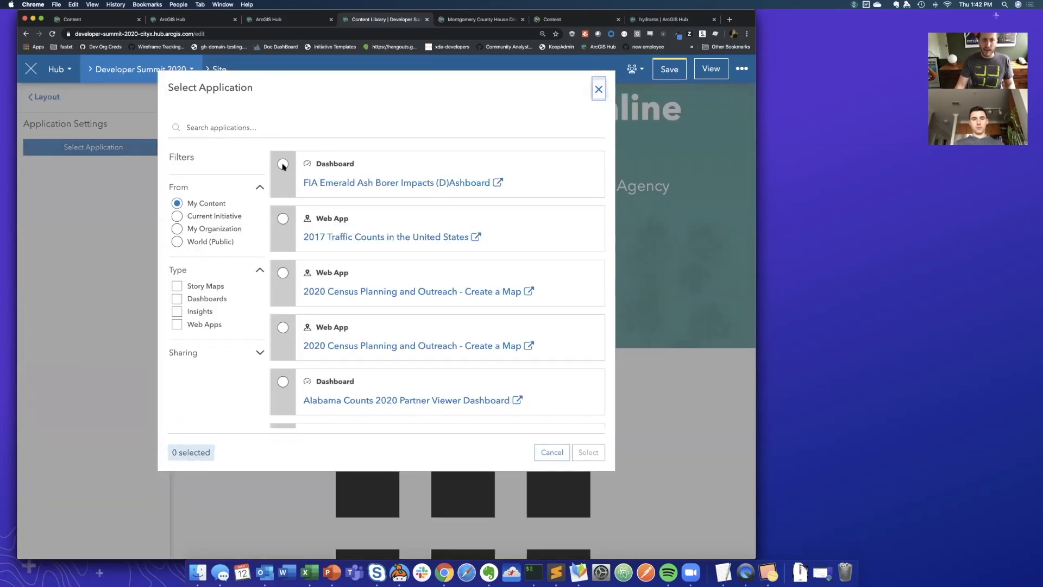
pyautogui.click(283, 219)
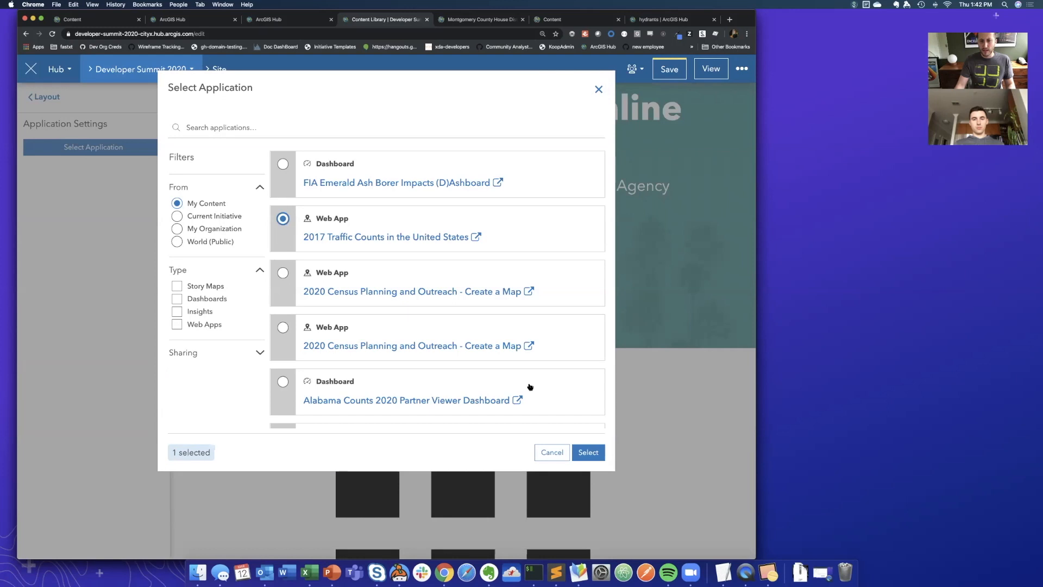
pyautogui.click(587, 452)
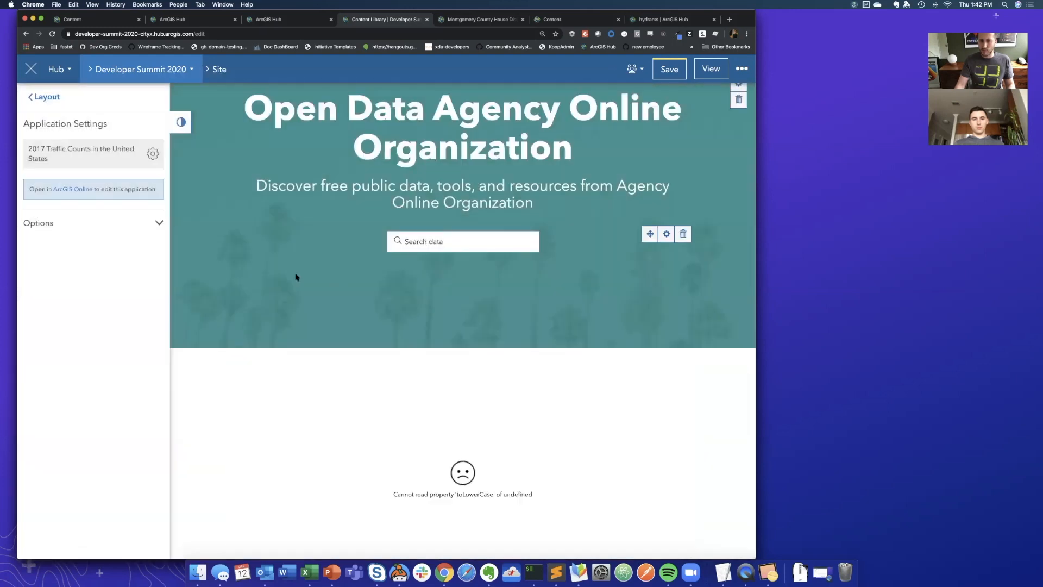
# - Remove the Application widget from the row below the banner
pyautogui.scroll(-3, 296, 276)
pyautogui.click(685, 288)
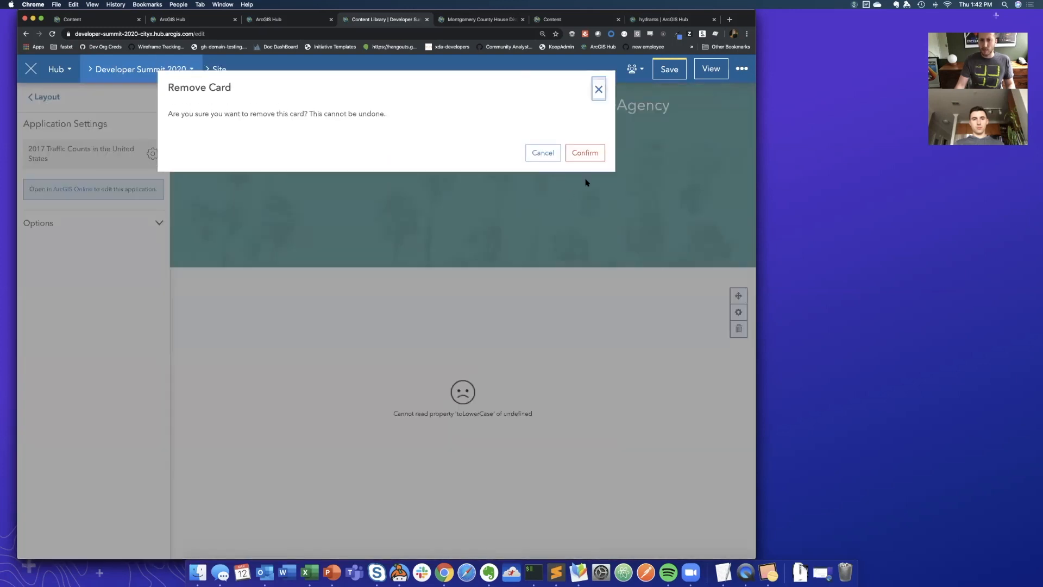
pyautogui.click(583, 152)
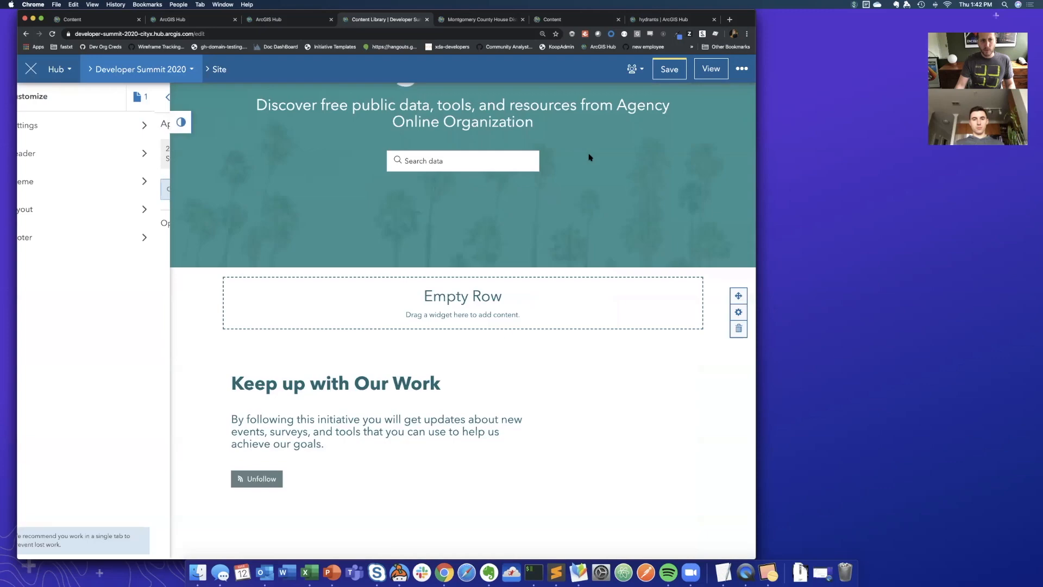
# - Place a Category widget in the empty row between the banner and the "Keep up with Our Work" section
pyautogui.click(41, 208)
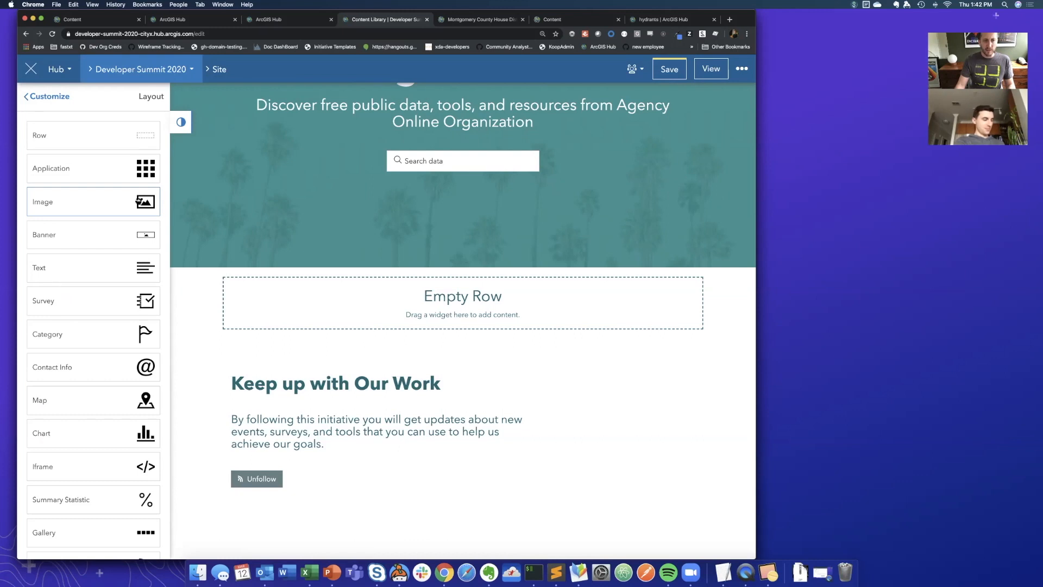
pyautogui.moveTo(210, 269)
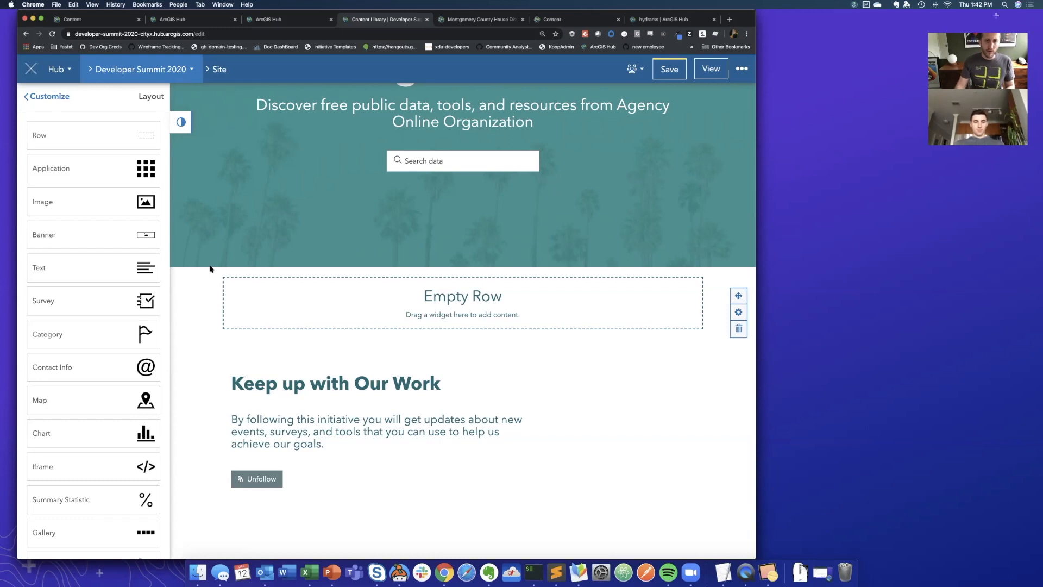
pyautogui.moveTo(421, 153)
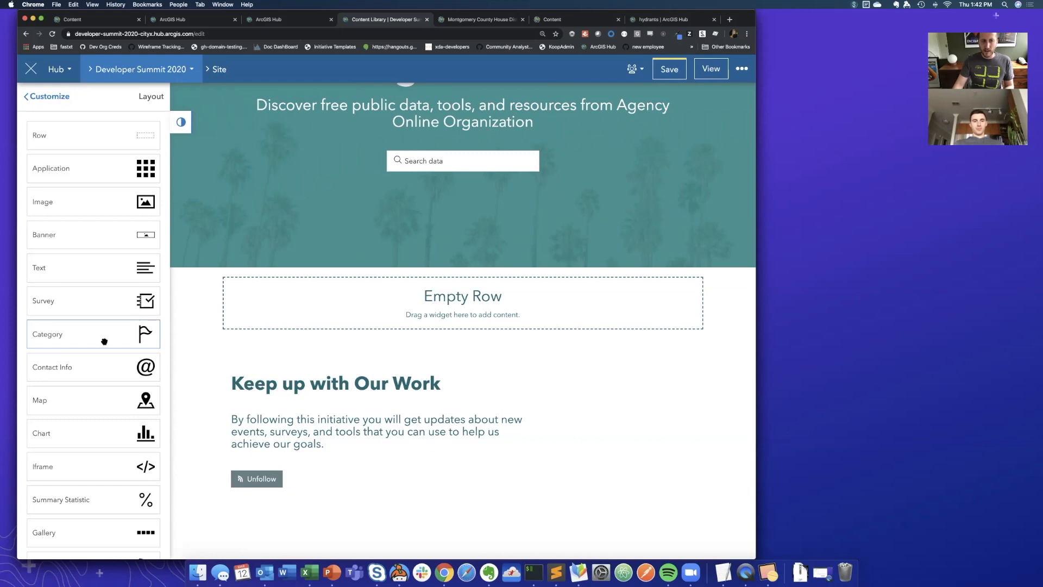
pyautogui.moveTo(107, 341); pyautogui.dragTo(437, 293)
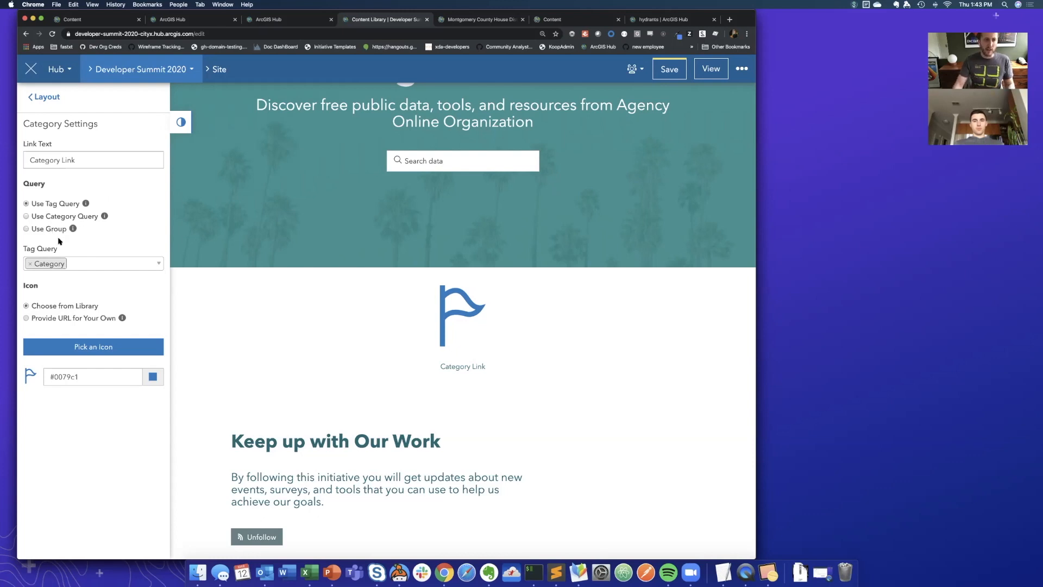
# - Check the tags on the Montgomery County House Districts item page in ArcGIS Online, and return to the site editor
pyautogui.click(464, 22)
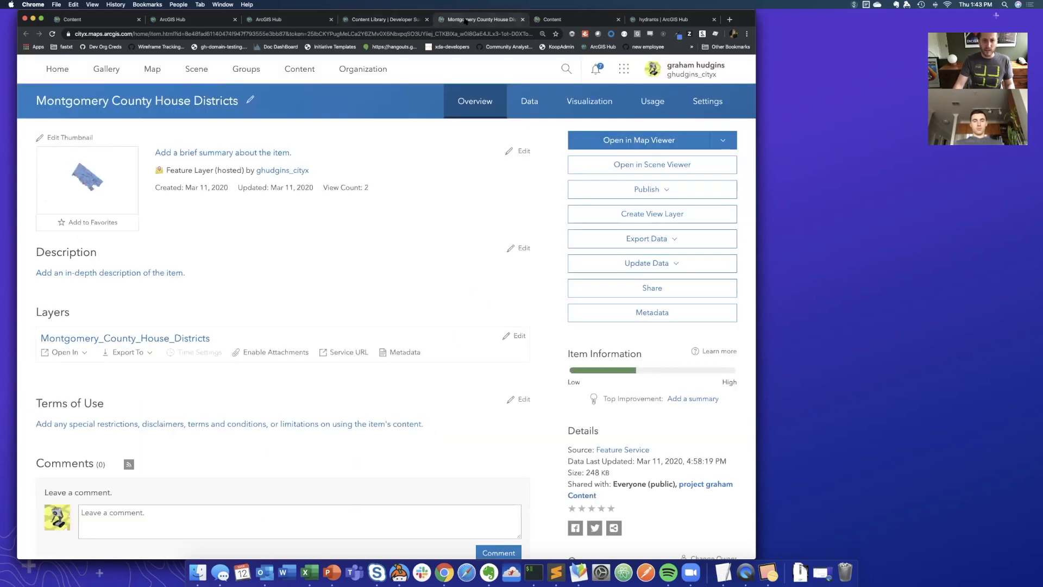
pyautogui.scroll(-2, 424, 233)
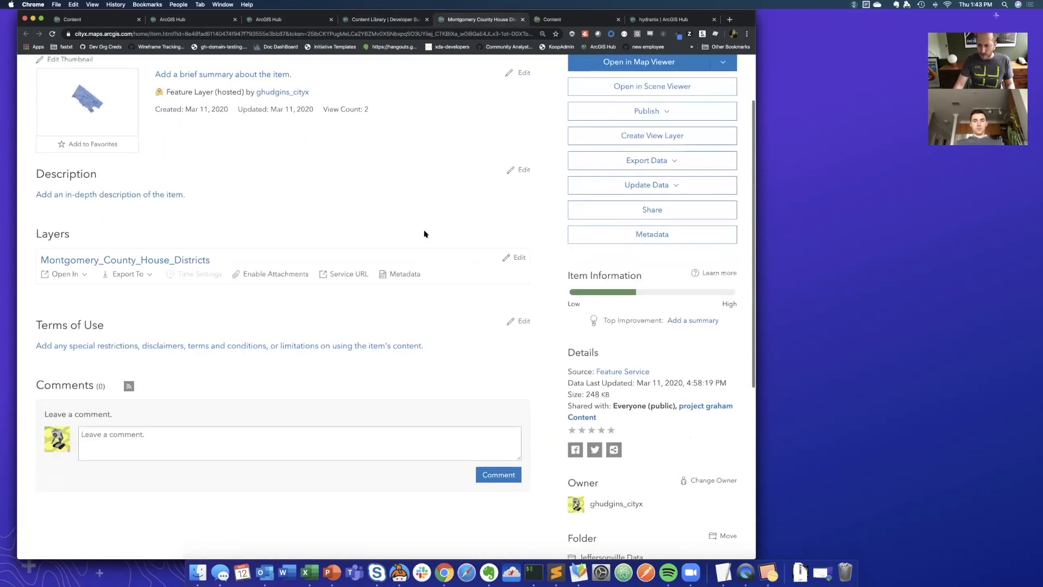
pyautogui.scroll(-1, 424, 234)
pyautogui.scroll(-2, 425, 233)
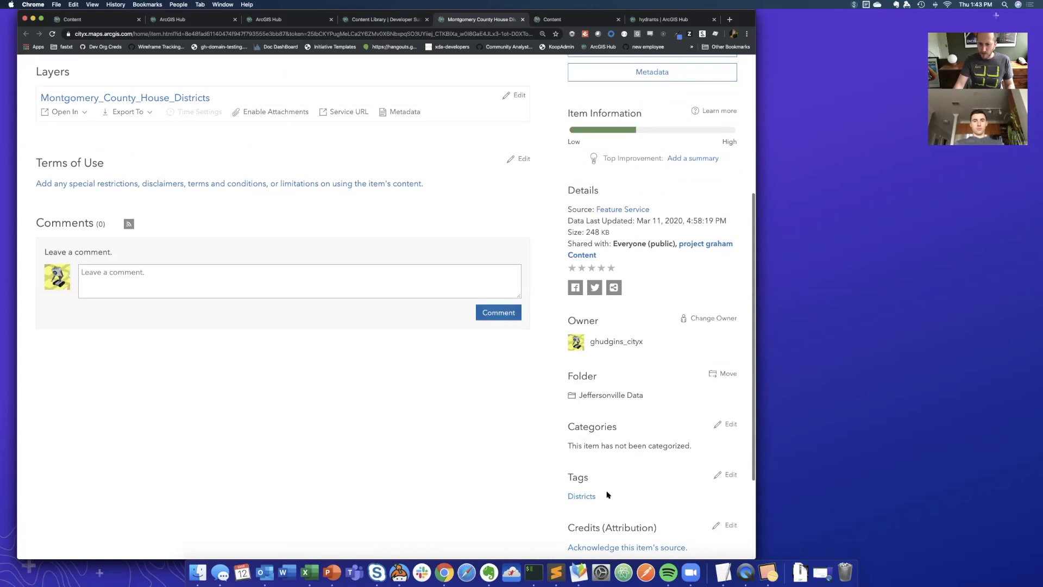
pyautogui.scroll(2, 444, 375)
pyautogui.click(367, 20)
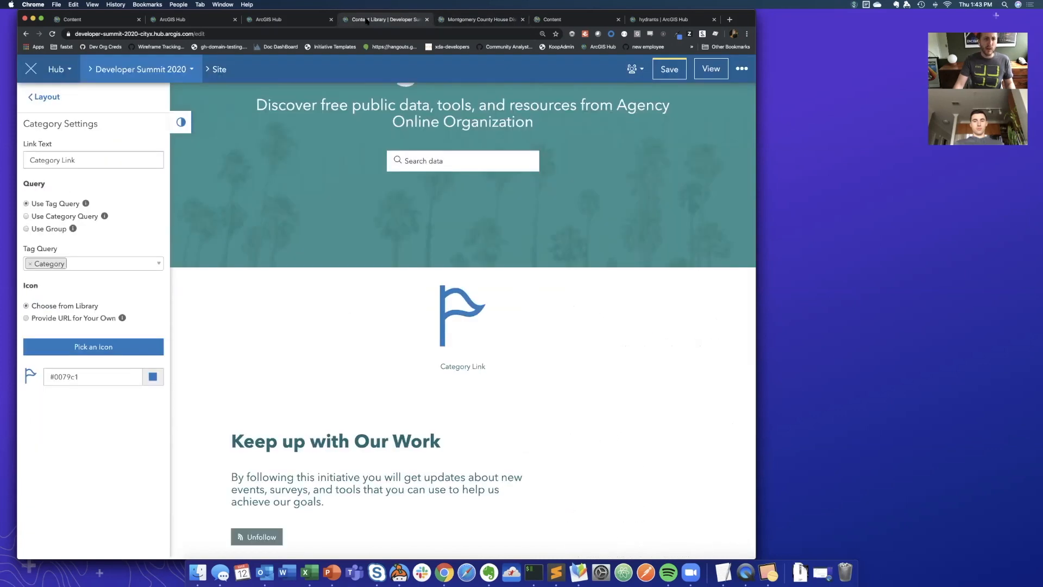
# - Replace the category link's default tag query with "districts"
pyautogui.click(30, 263)
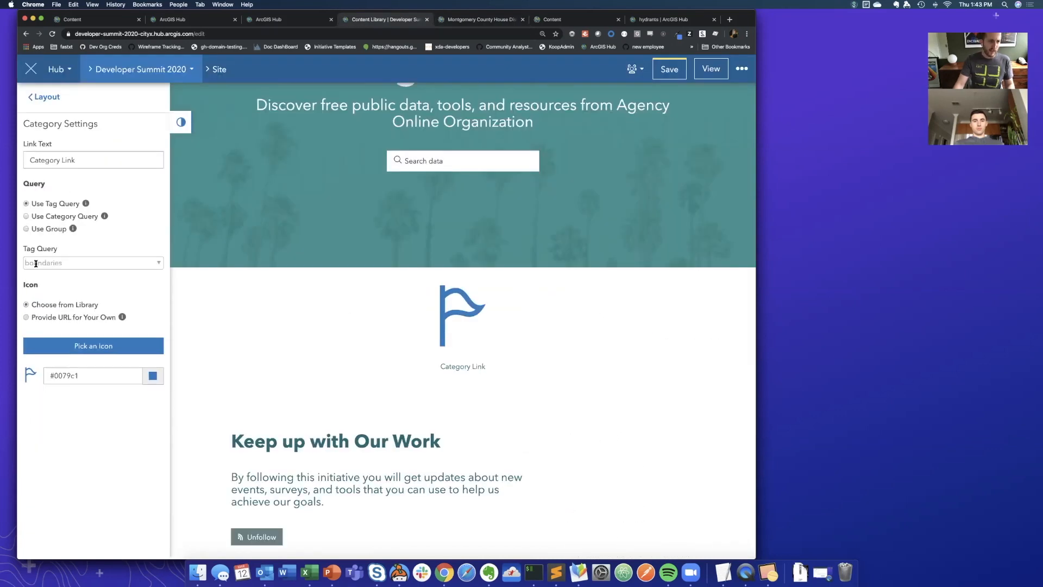
pyautogui.write('Districts')
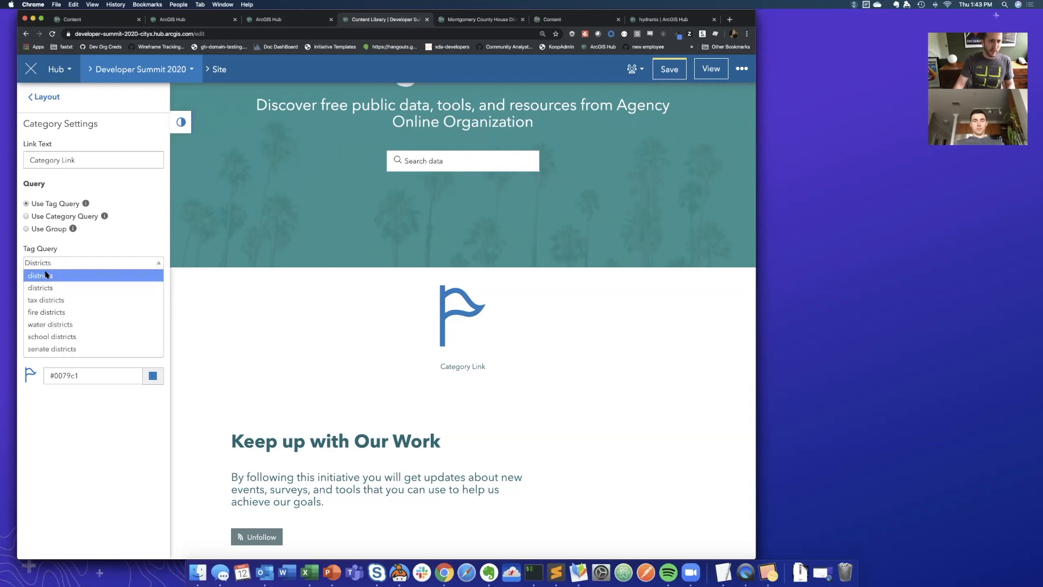
pyautogui.click(36, 283)
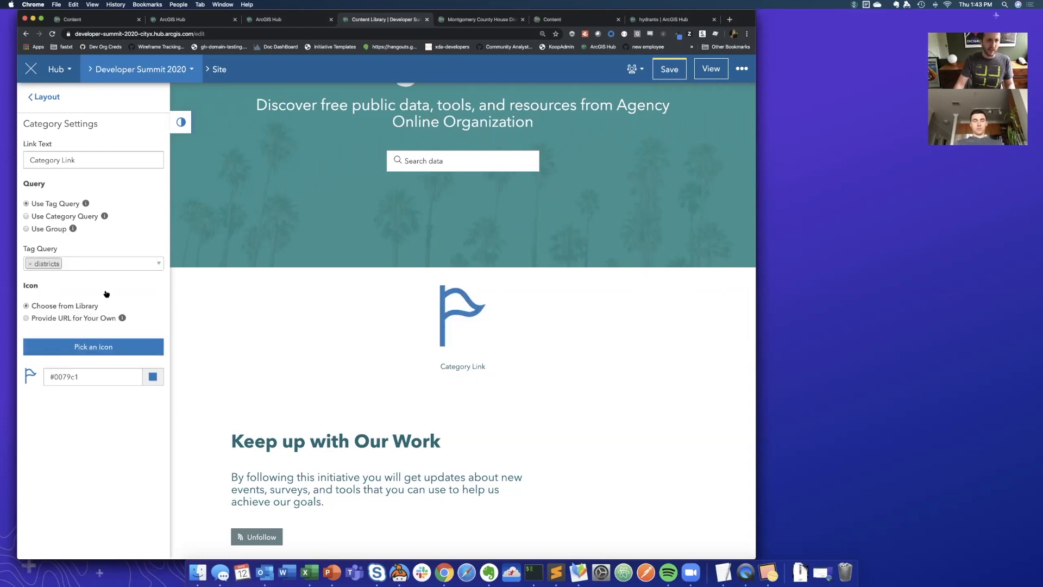
# - Pick the columned government building icon for the category link and save the site
pyautogui.click(101, 344)
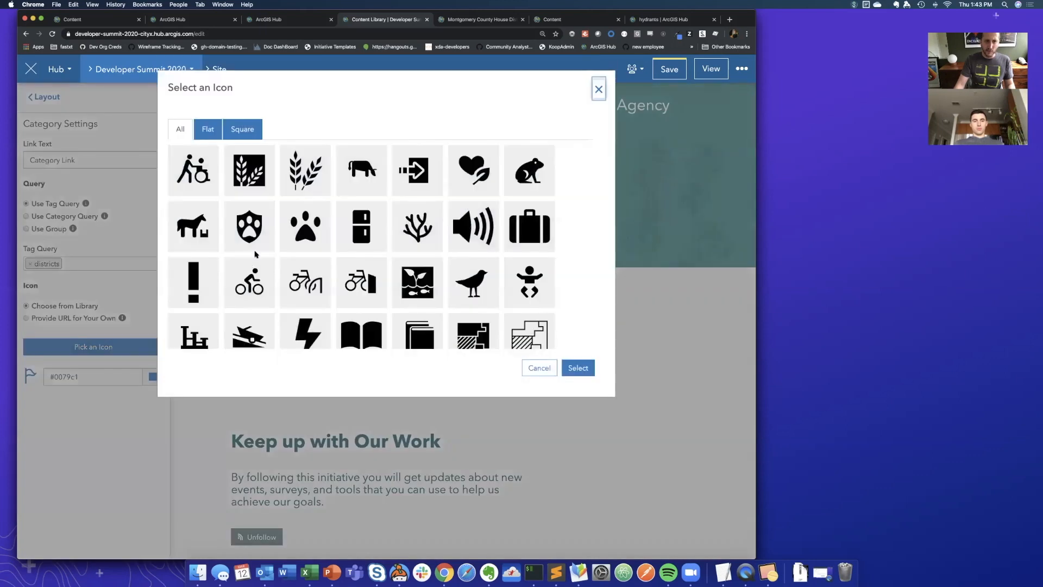
pyautogui.scroll(-5, 258, 251)
pyautogui.click(255, 258)
pyautogui.click(578, 368)
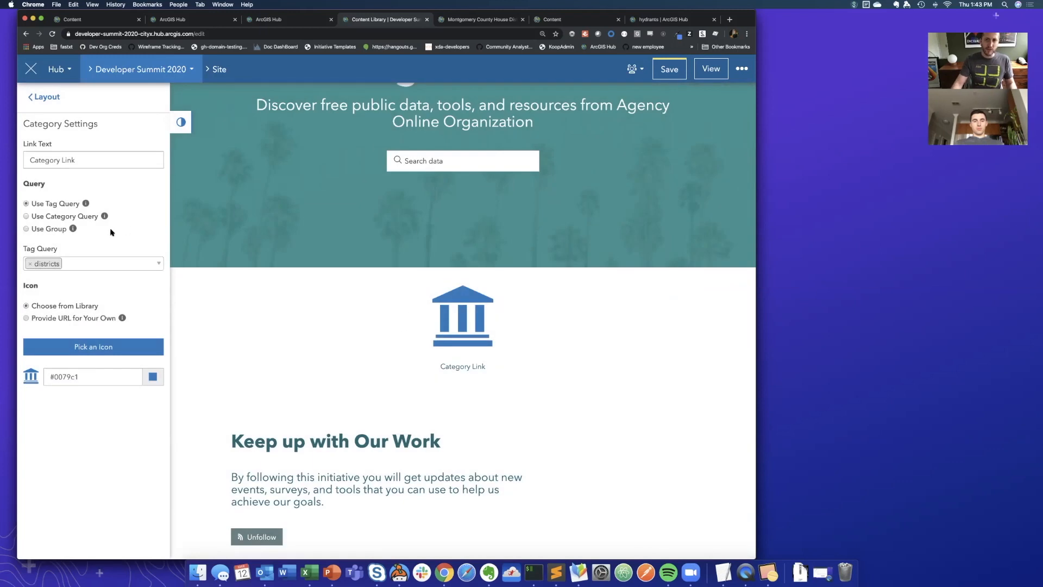
pyautogui.click(681, 72)
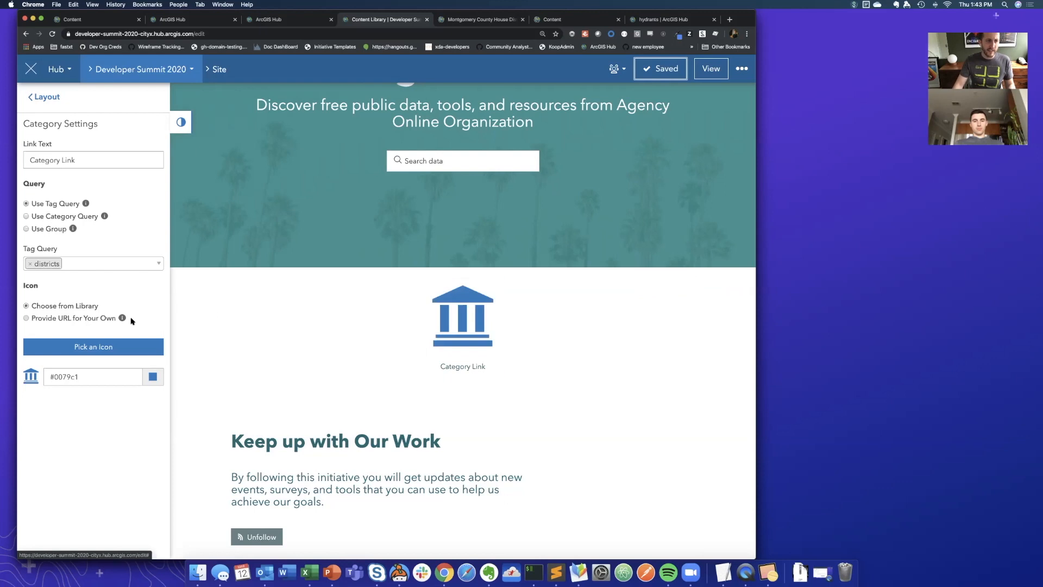
# - Set the category's link text to "Districts" and save the site
pyautogui.tripleClick(98, 160)
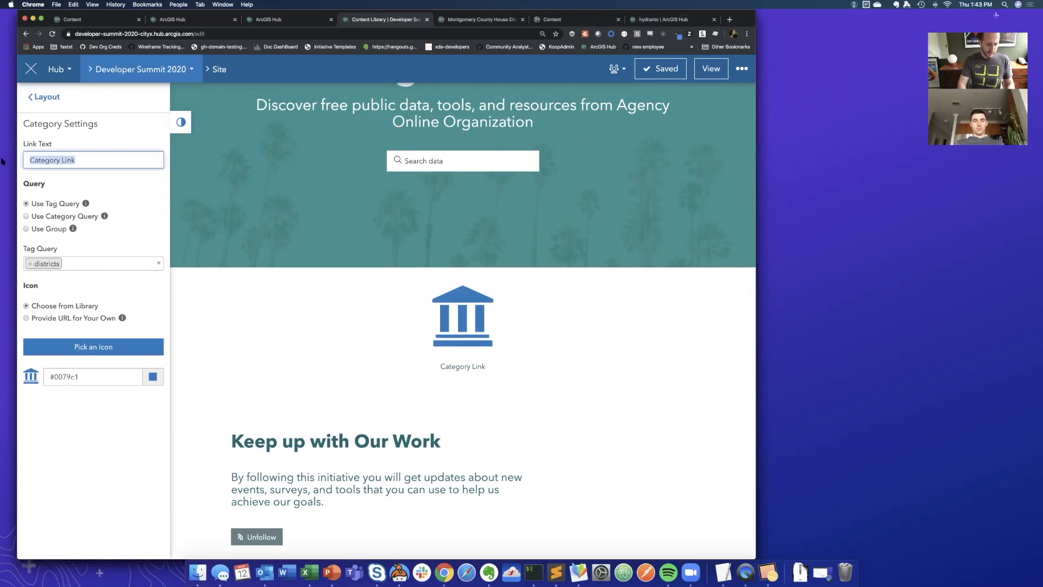
pyautogui.write('Districts')
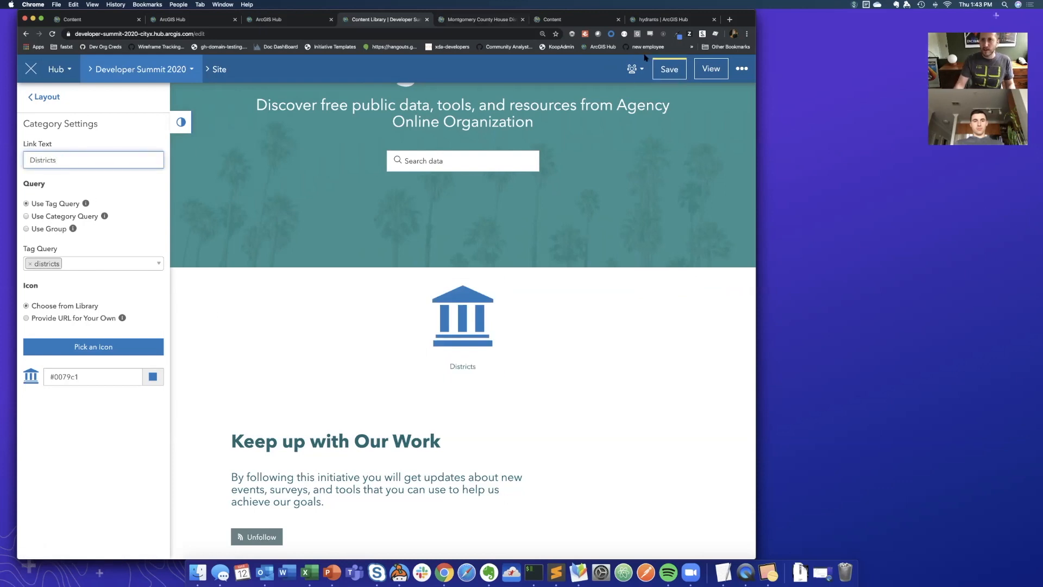
pyautogui.click(655, 73)
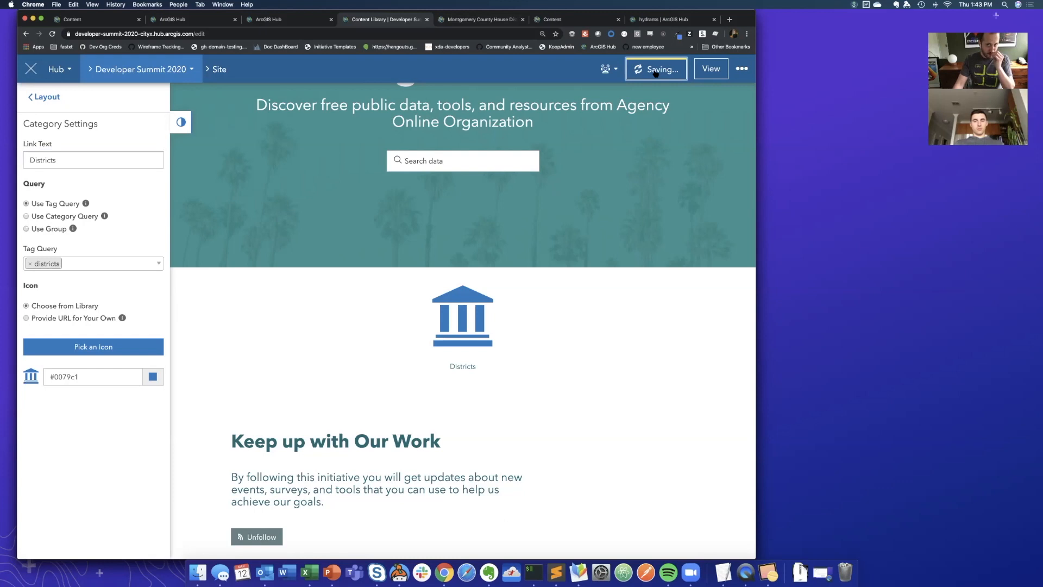
# - Test the Districts category link on the live site and return to editing the Developer Summit 2020 home page
pyautogui.click(709, 74)
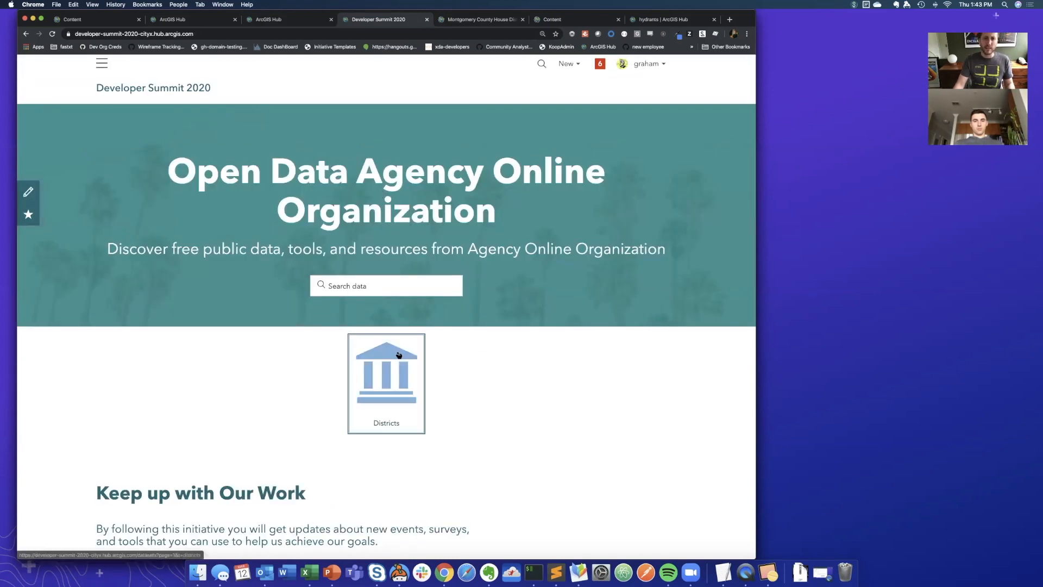
pyautogui.click(399, 355)
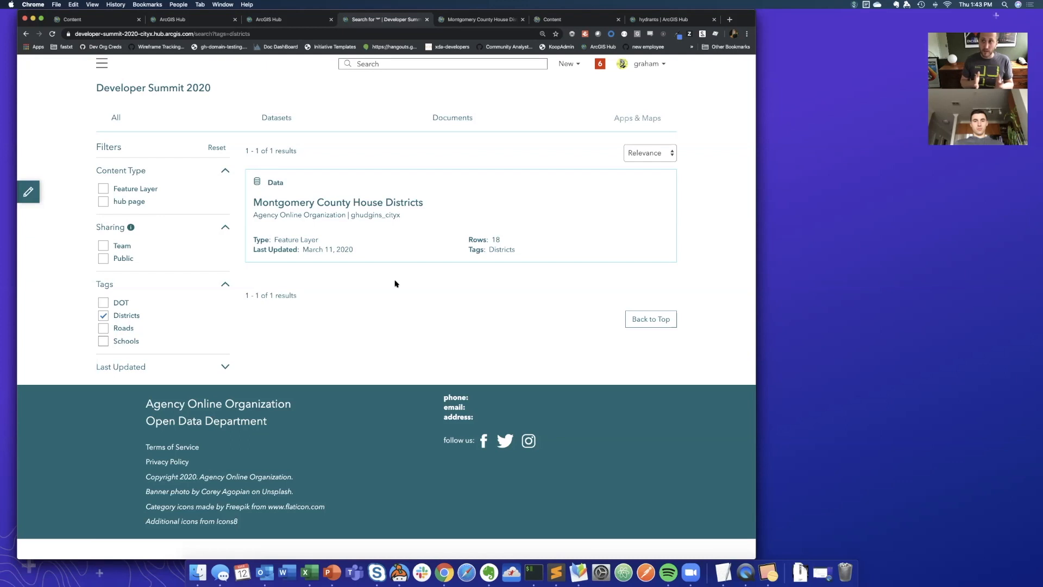
pyautogui.click(152, 89)
pyautogui.click(28, 191)
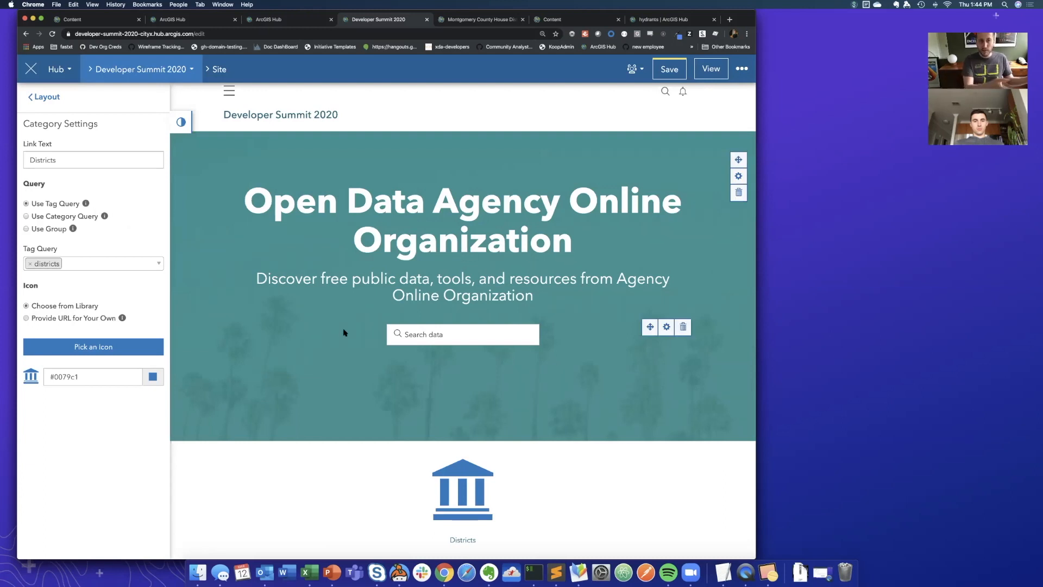
# - Look over the available layout widgets and the settings of the banner's search bar
pyautogui.click(50, 96)
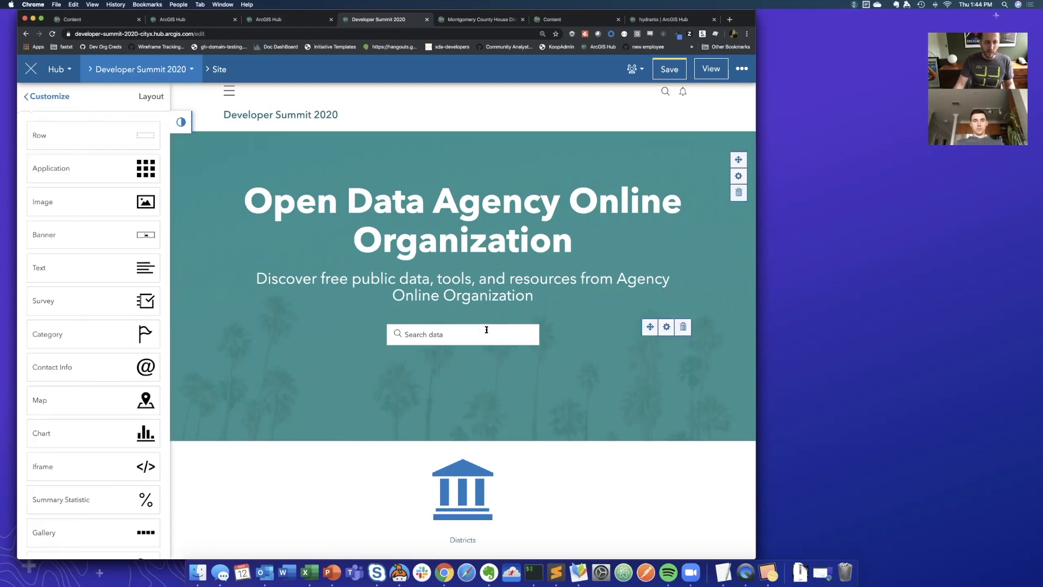
pyautogui.scroll(-5, 96, 452)
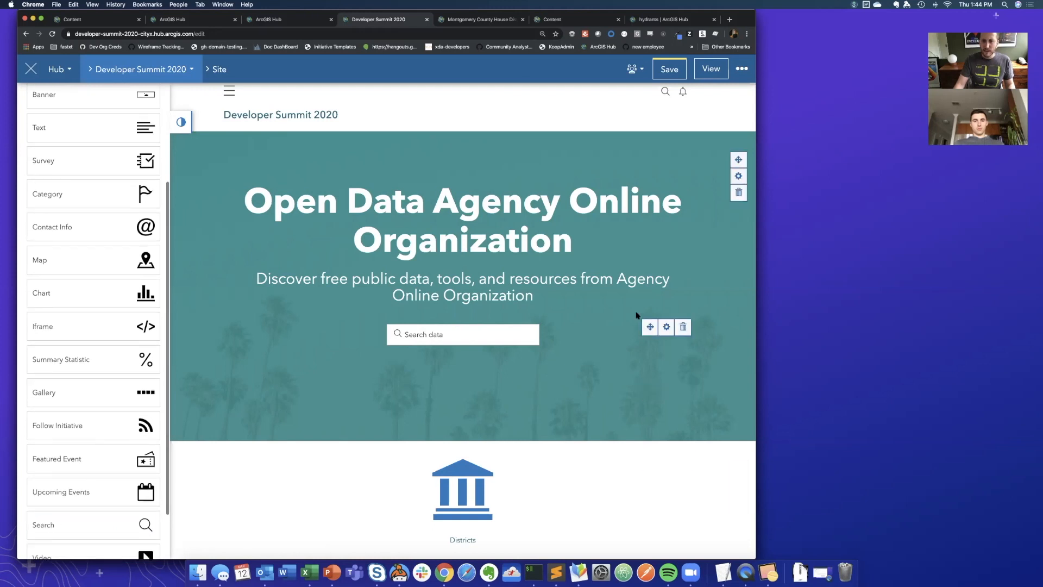
pyautogui.click(667, 326)
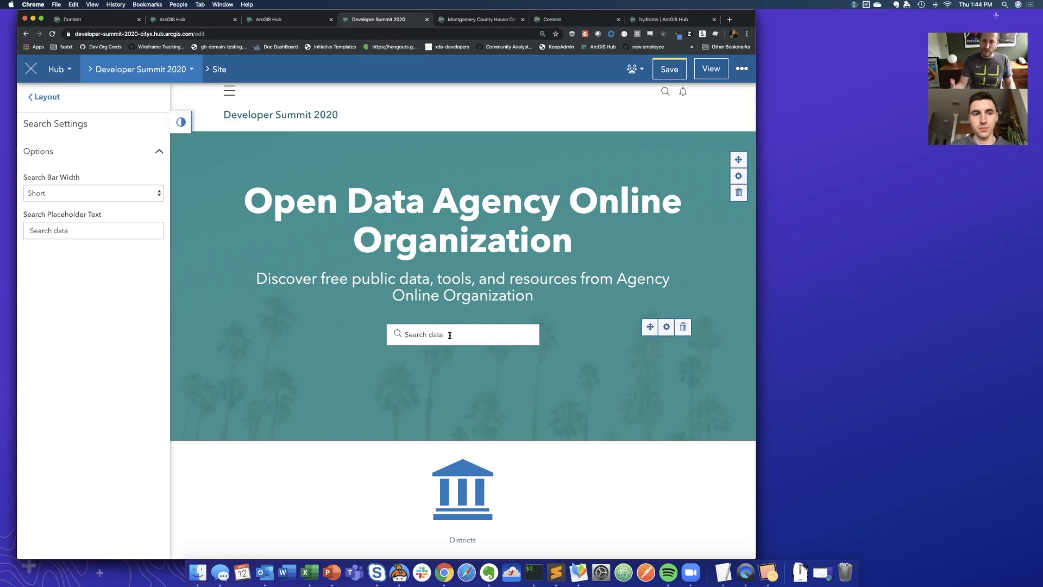
pyautogui.click(46, 97)
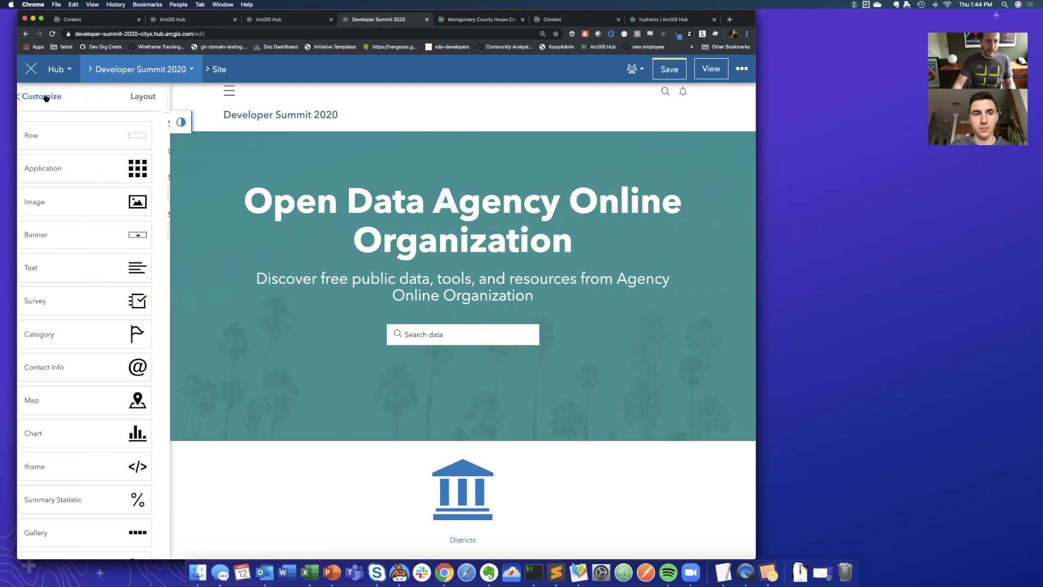
# - Switch the card gallery below the "Keep up with Our Work" section to manual display and open its content selection
pyautogui.scroll(-5, 365, 336)
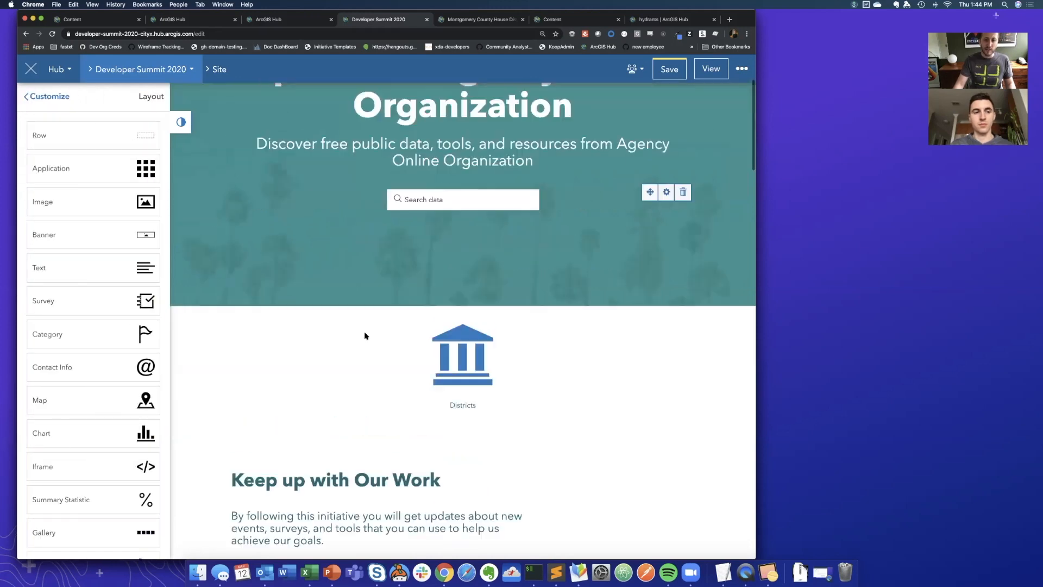
pyautogui.scroll(3, 365, 335)
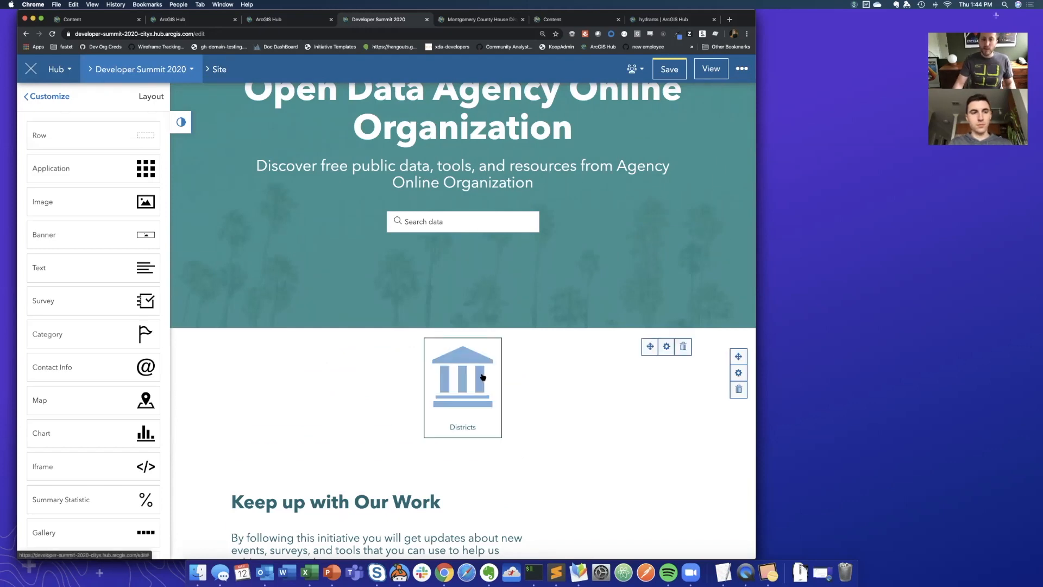
pyautogui.scroll(-5, 482, 376)
pyautogui.scroll(-2, 482, 375)
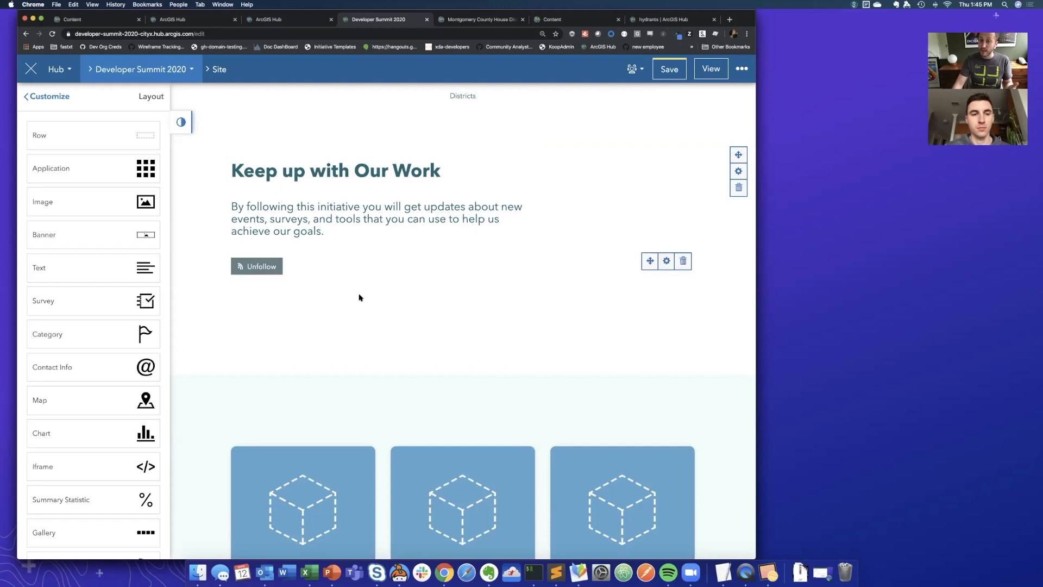
pyautogui.scroll(-1, 358, 296)
pyautogui.scroll(-5, 358, 296)
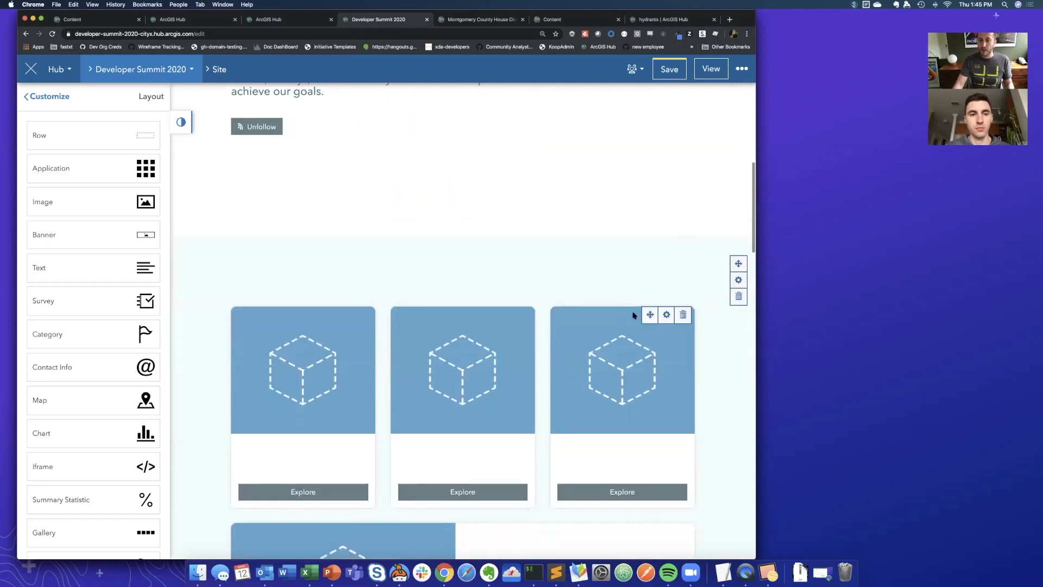
pyautogui.click(666, 315)
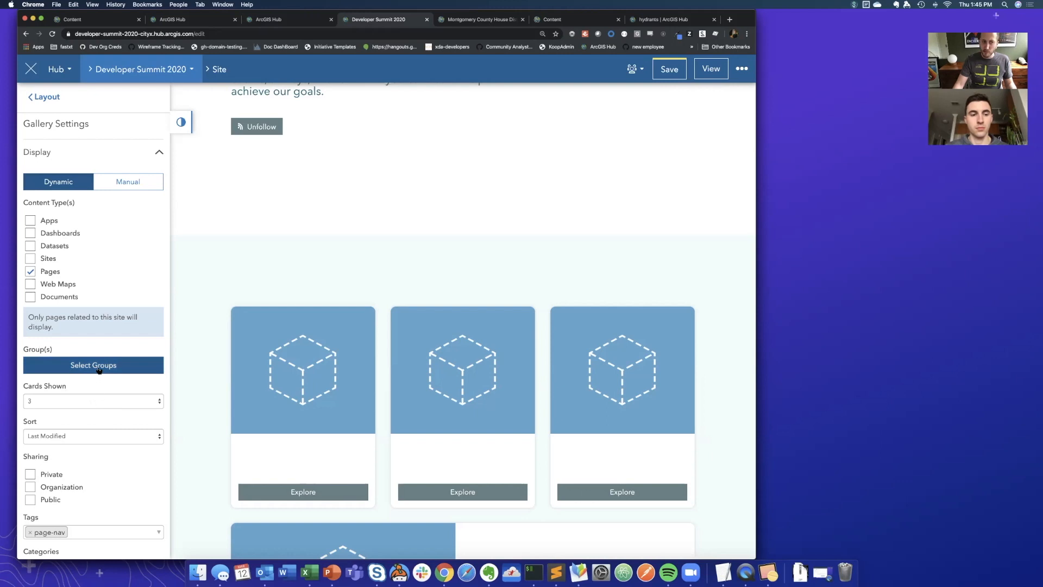
pyautogui.click(128, 184)
pyautogui.click(104, 207)
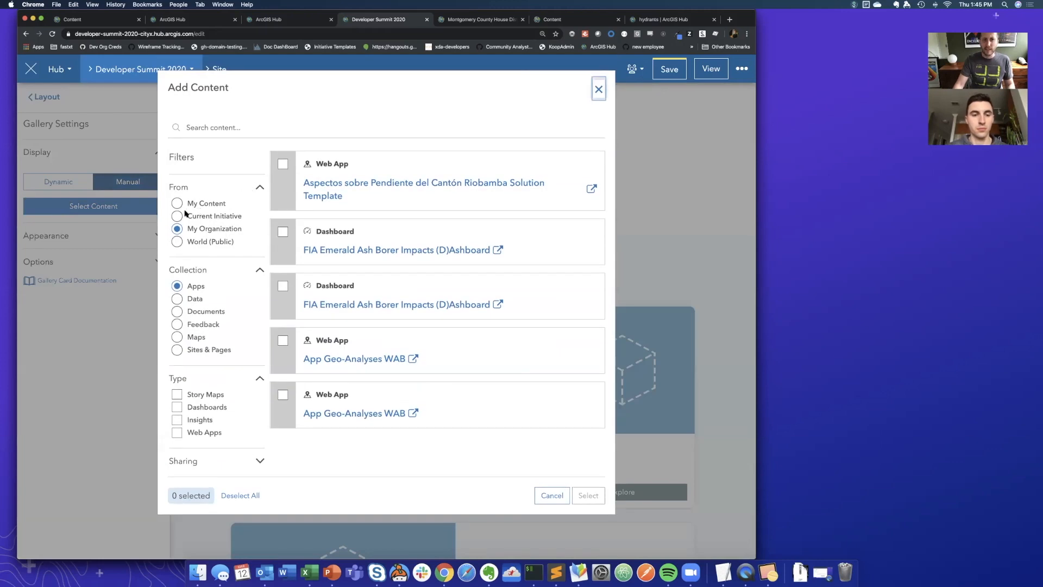
# - Add the Cantón Riobamba solution template and both FIA Emerald Ash Borer Impacts dashboards to the gallery, and save the site
pyautogui.click(282, 164)
pyautogui.click(283, 232)
pyautogui.click(283, 286)
pyautogui.click(588, 495)
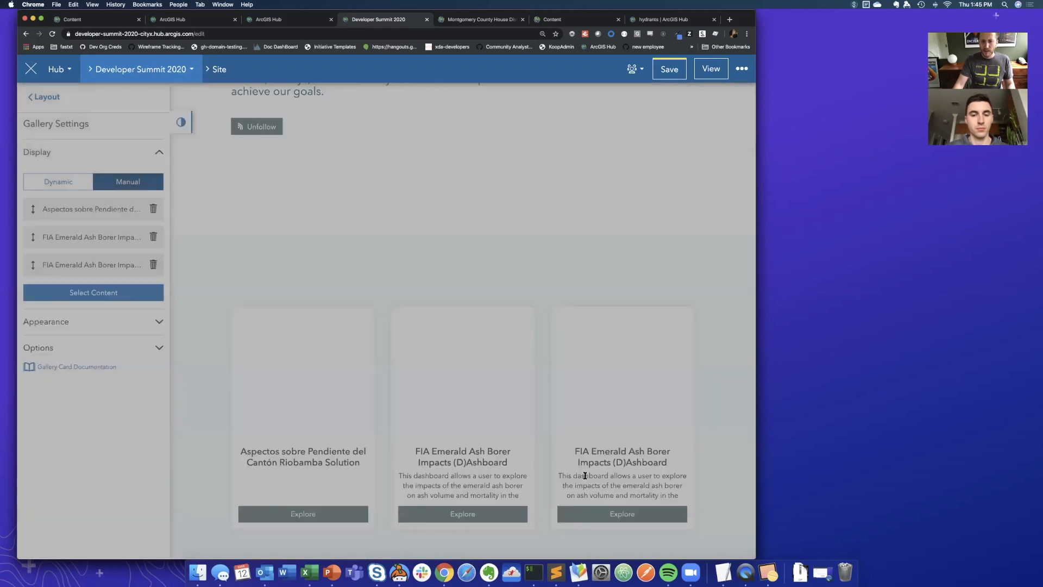
pyautogui.scroll(-1, 225, 364)
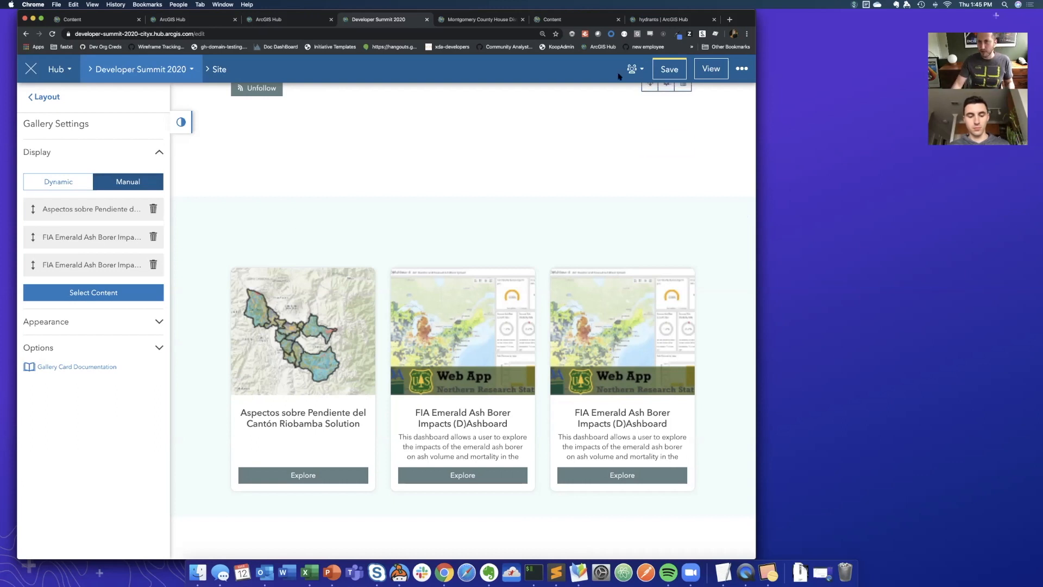
pyautogui.click(672, 76)
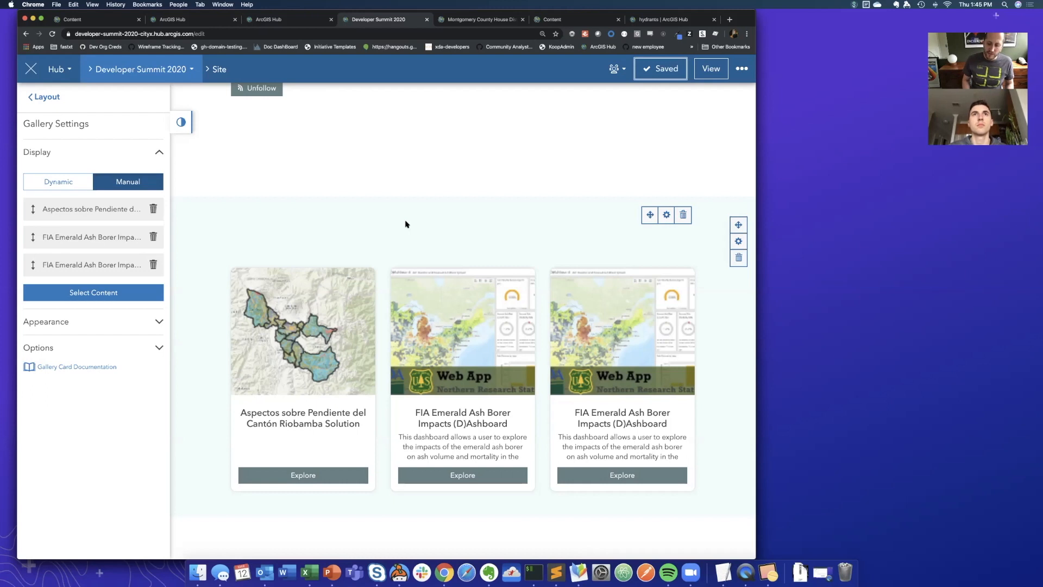
# - Create a StoryMap app titled "Example StoryMap" from the initiative's Content Library and return to the library
pyautogui.click(138, 70)
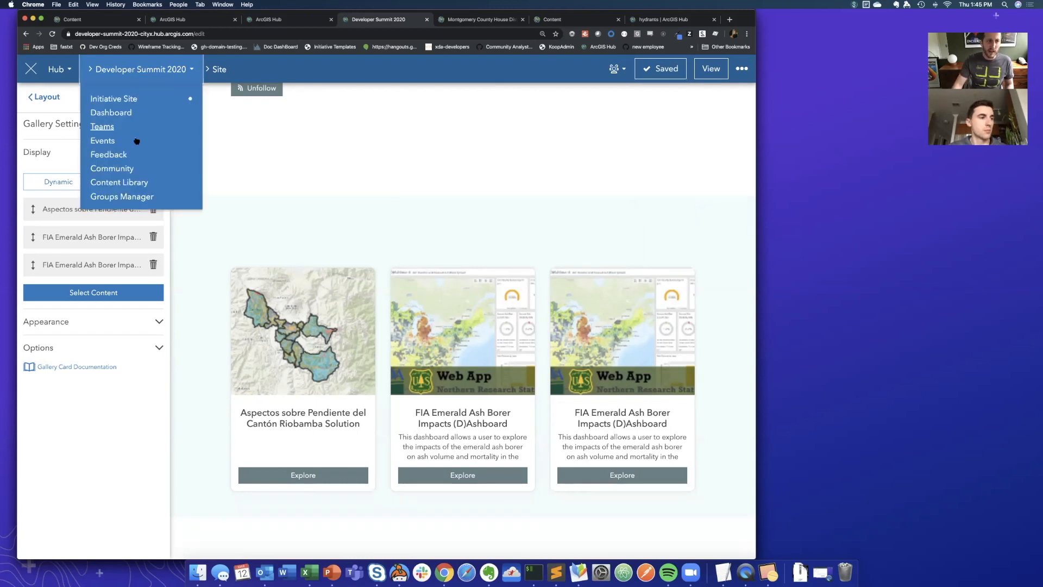
pyautogui.click(127, 183)
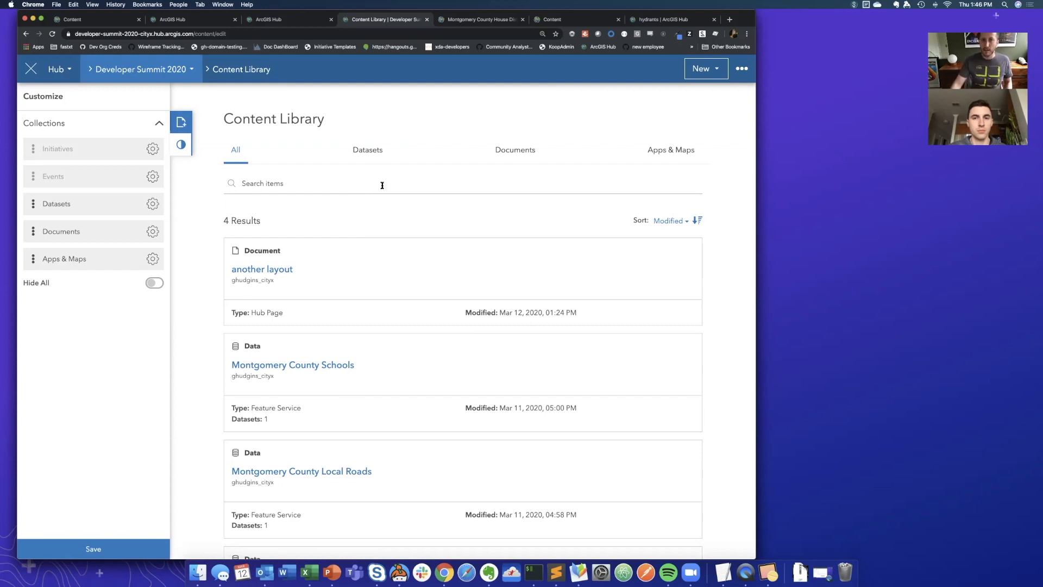
pyautogui.click(699, 71)
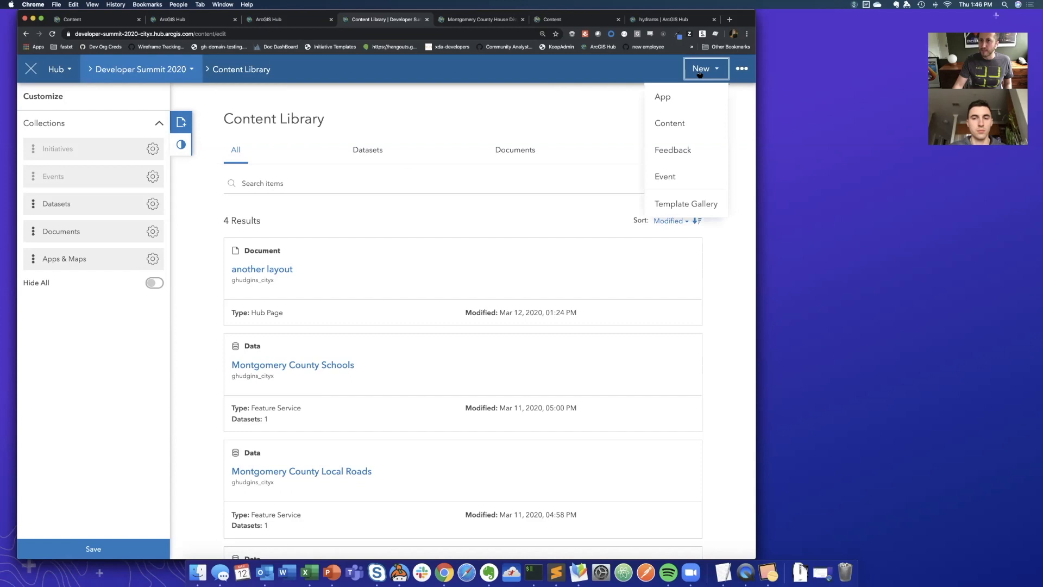
pyautogui.click(663, 98)
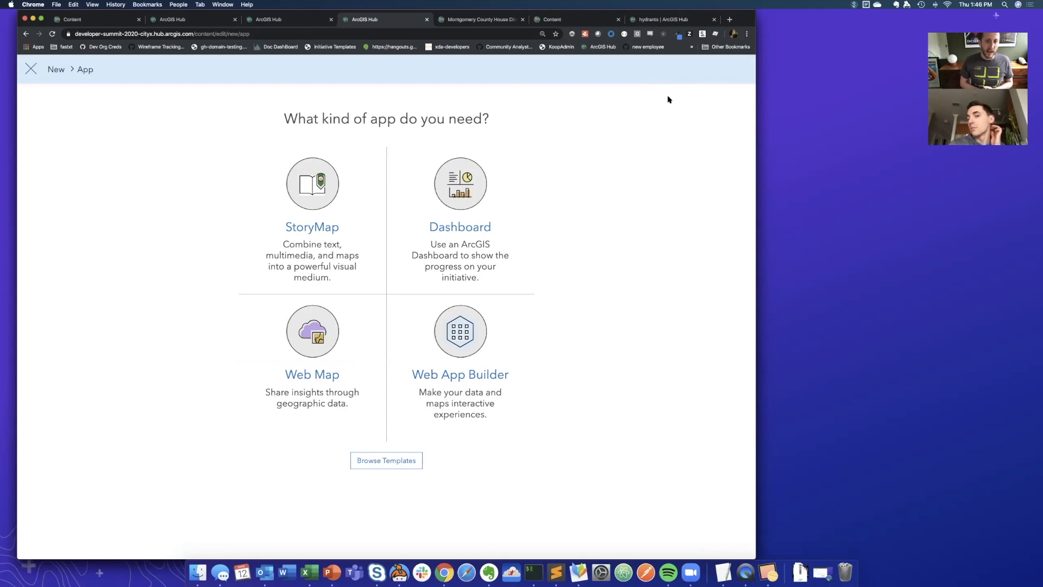
pyautogui.click(315, 228)
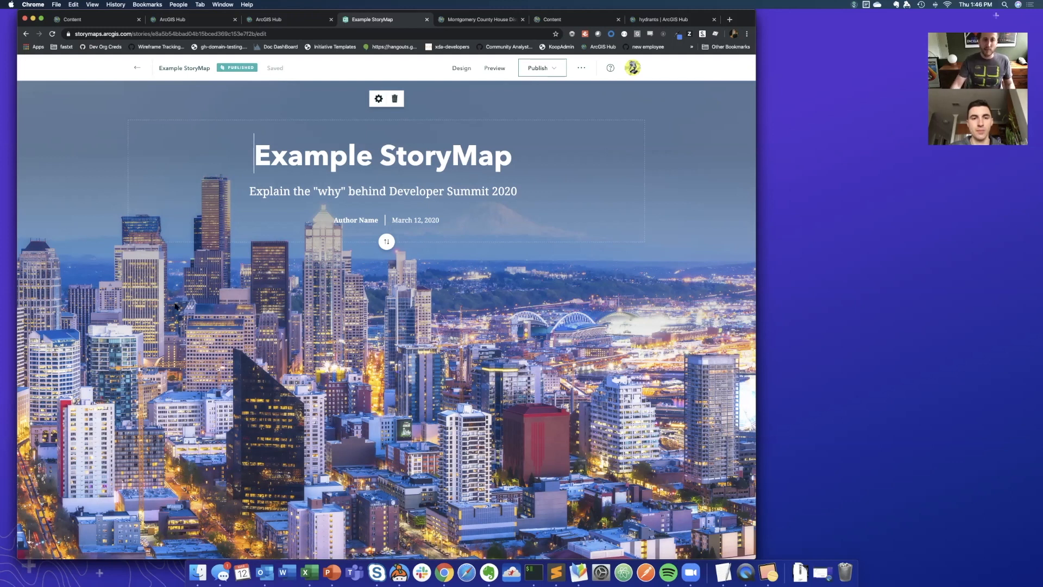
pyautogui.hscroll(-5, 158, 329)
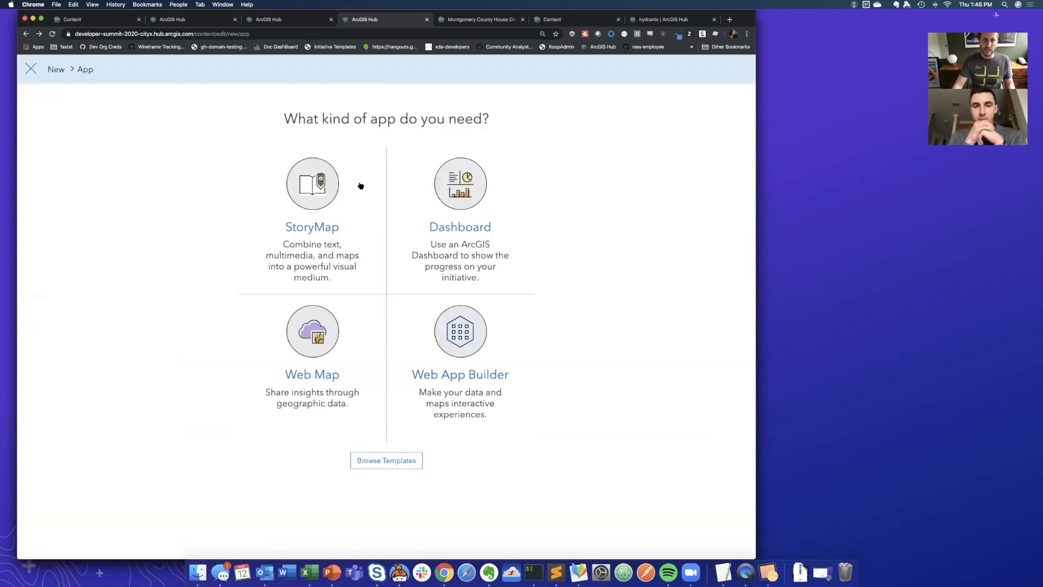
pyautogui.click(31, 69)
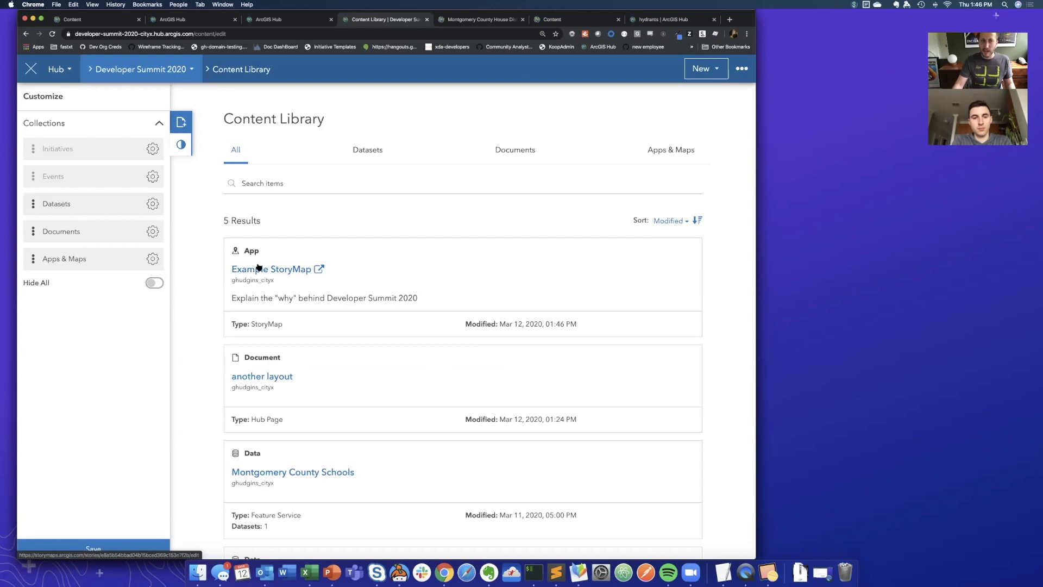
# - Reopen the initiative site for editing and remove all three items from the manual gallery
pyautogui.click(156, 69)
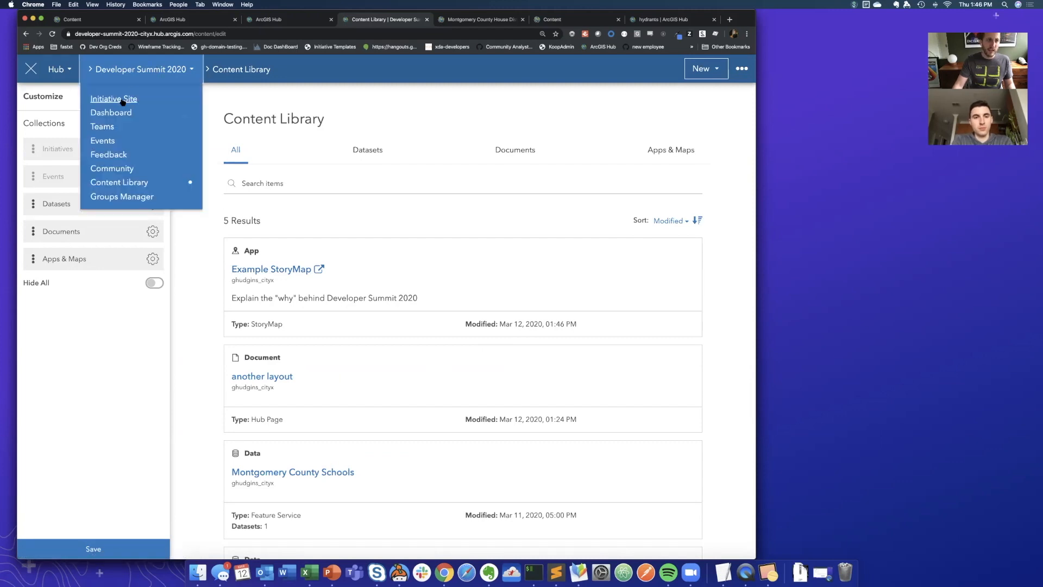
pyautogui.click(123, 101)
pyautogui.scroll(-8, 426, 364)
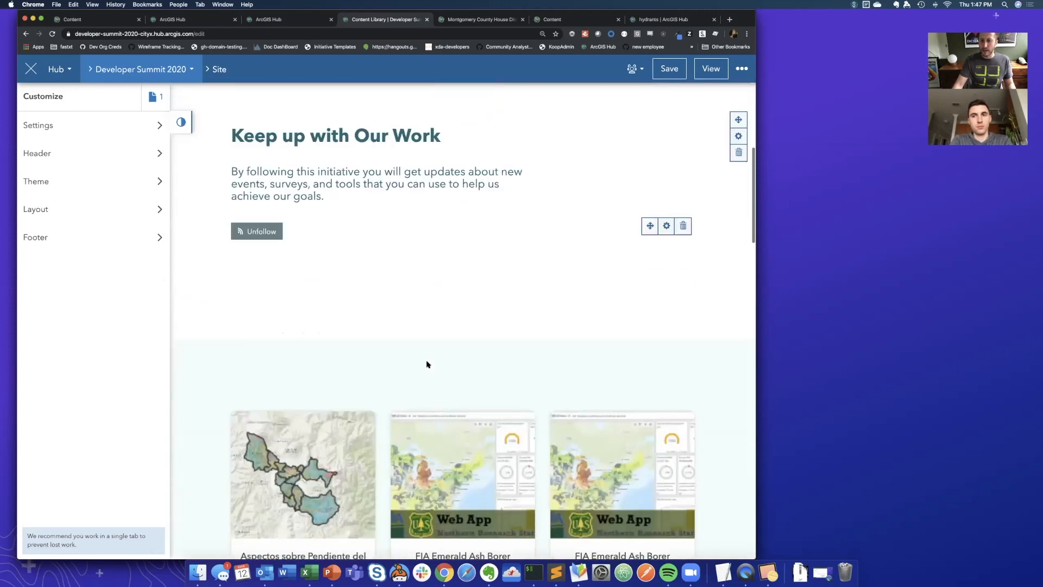
pyautogui.scroll(-1, 426, 364)
pyautogui.click(667, 357)
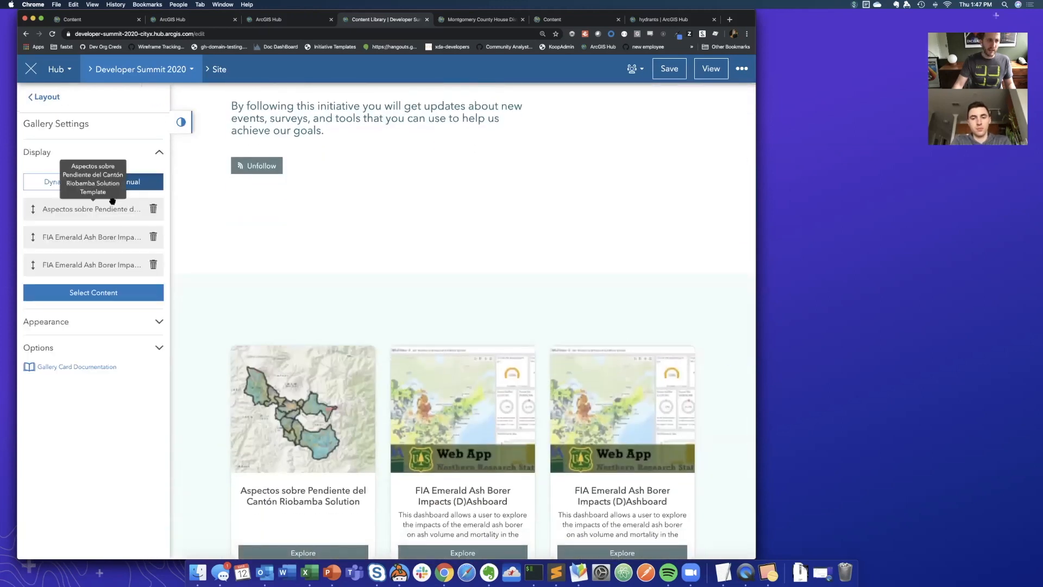
pyautogui.click(153, 208)
pyautogui.click(153, 208)
pyautogui.click(154, 209)
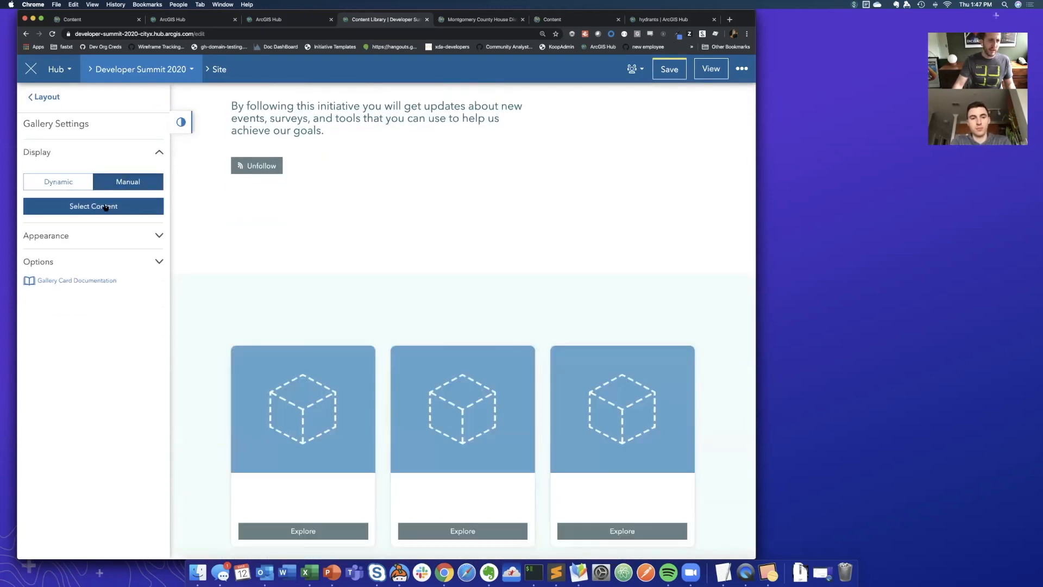
# - Add Example StoryMap from the current initiative's content to the gallery and save the site
pyautogui.click(105, 207)
pyautogui.click(210, 212)
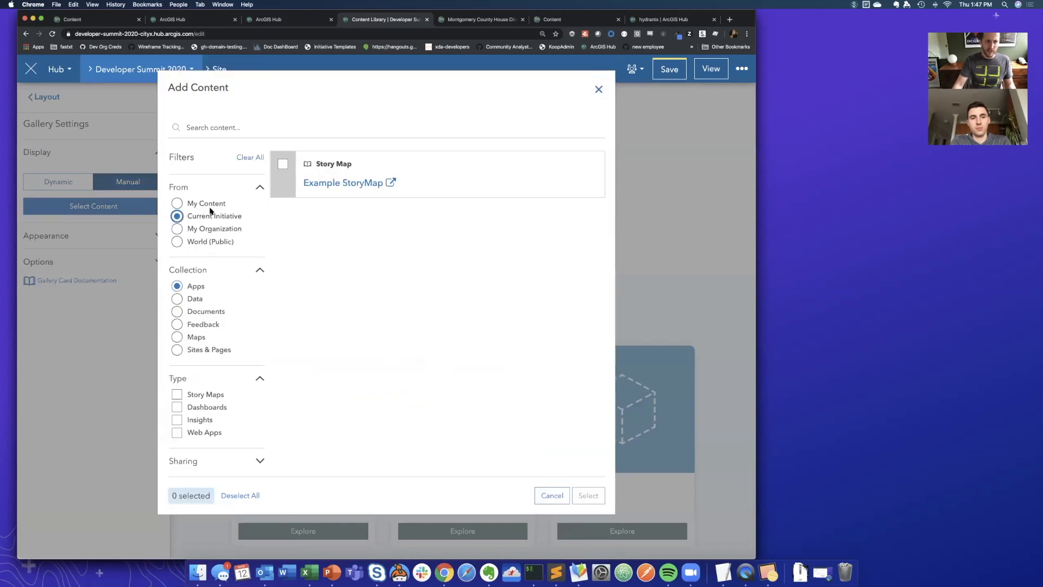
pyautogui.click(283, 163)
pyautogui.click(595, 493)
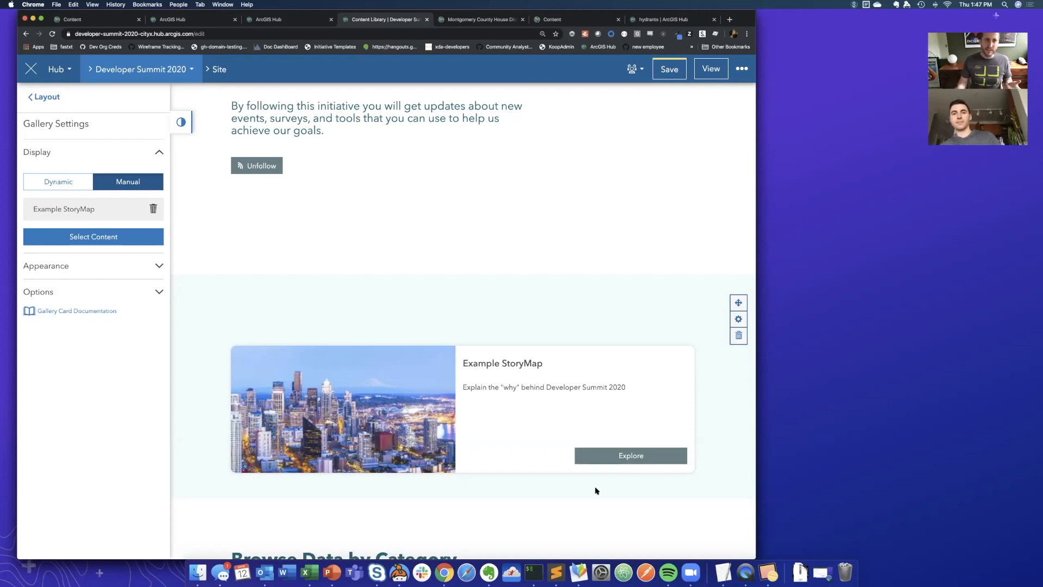
pyautogui.click(668, 70)
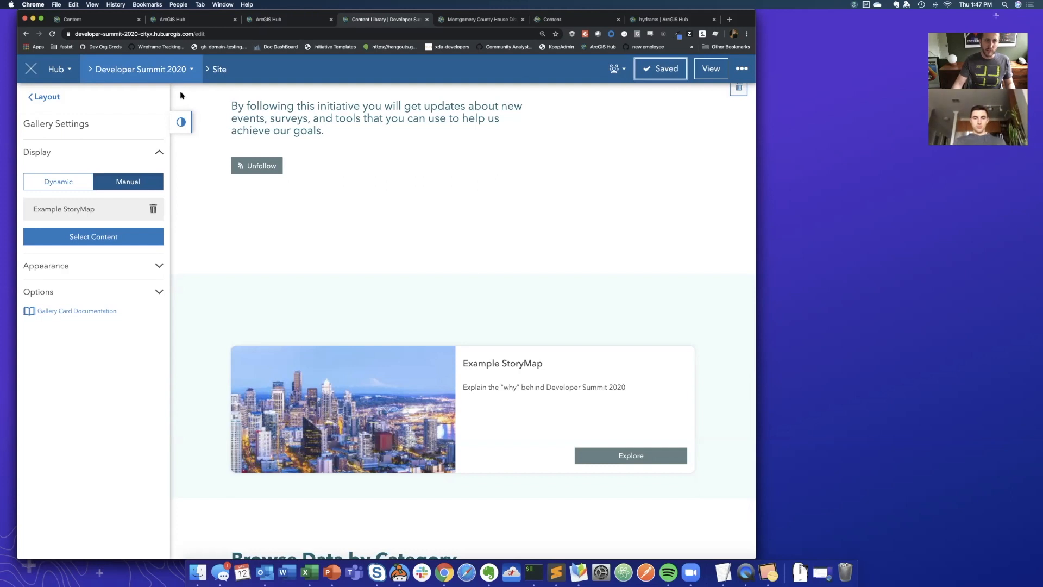
# - Open the Developer Summit 2020 Core Team and add a colleague from the organization, found by first name, as a member
pyautogui.click(172, 77)
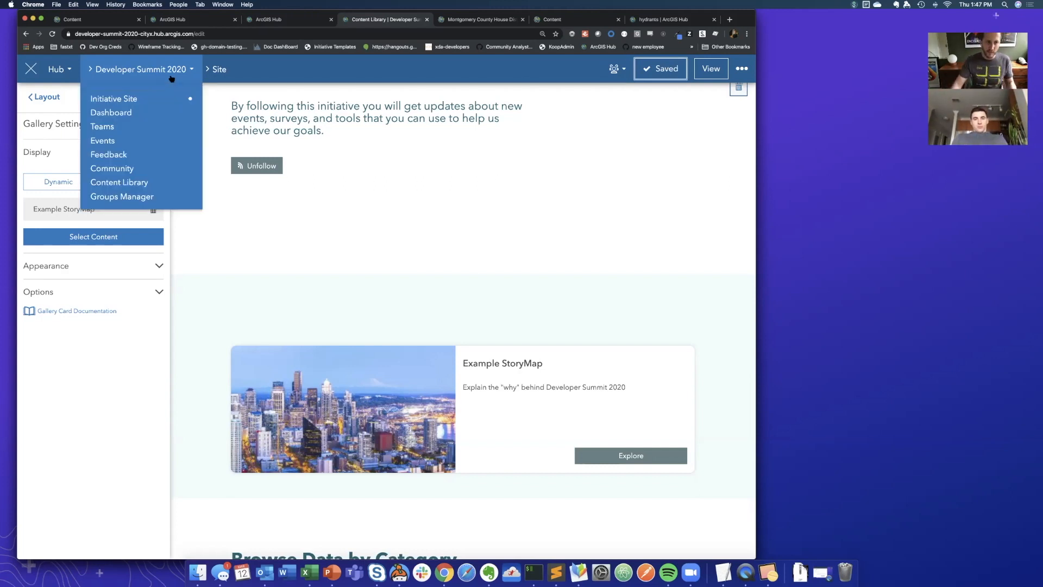
pyautogui.click(108, 129)
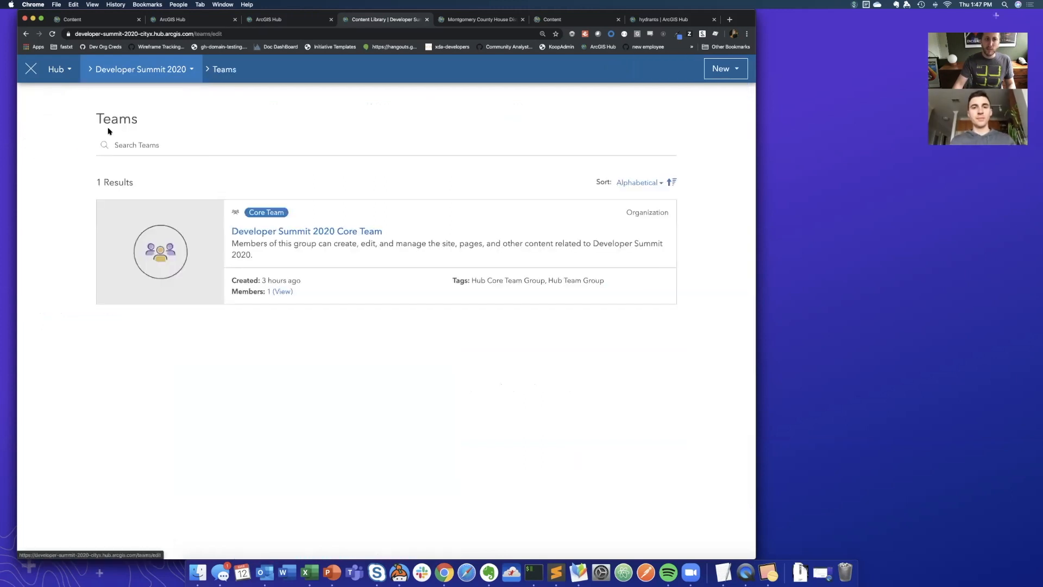
pyautogui.click(308, 235)
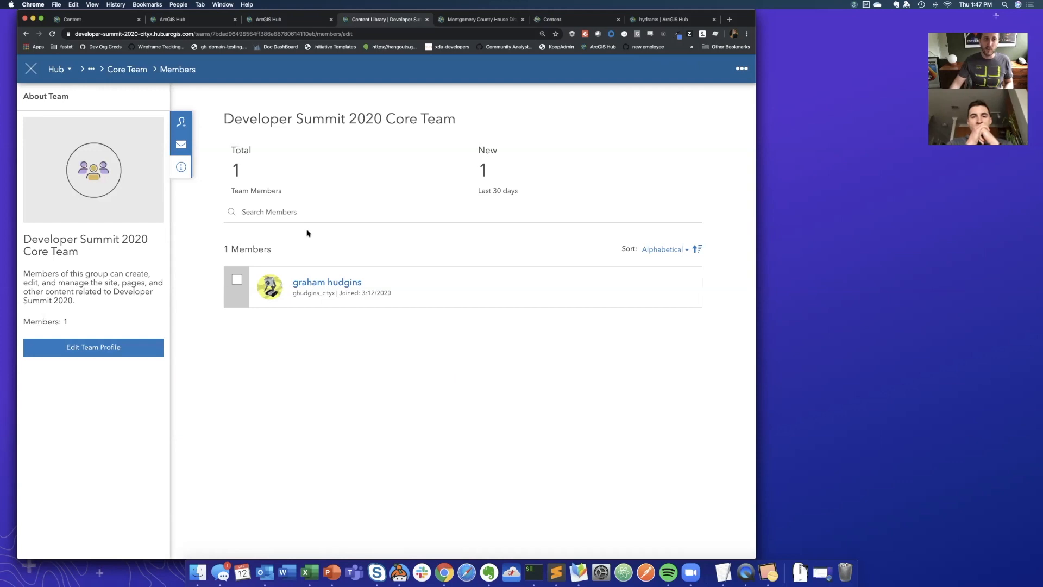
pyautogui.click(181, 122)
pyautogui.write('r')
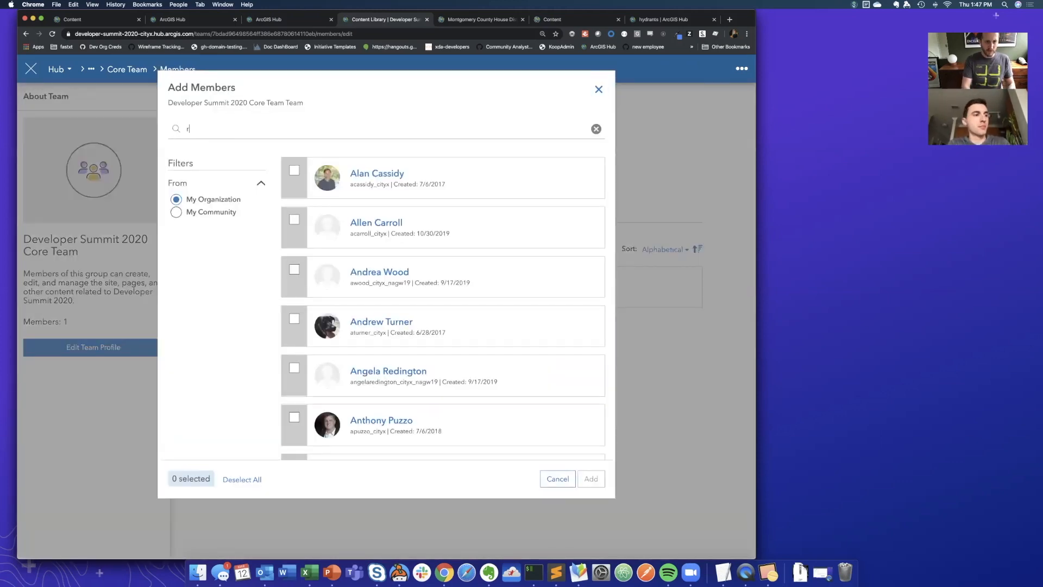
pyautogui.write('ob')
pyautogui.click(294, 171)
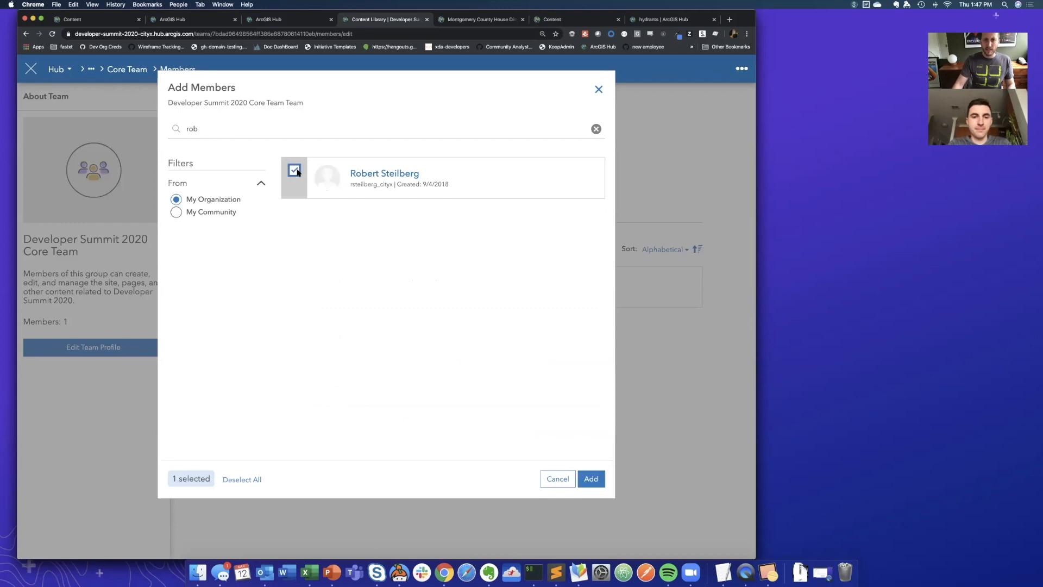
pyautogui.click(591, 478)
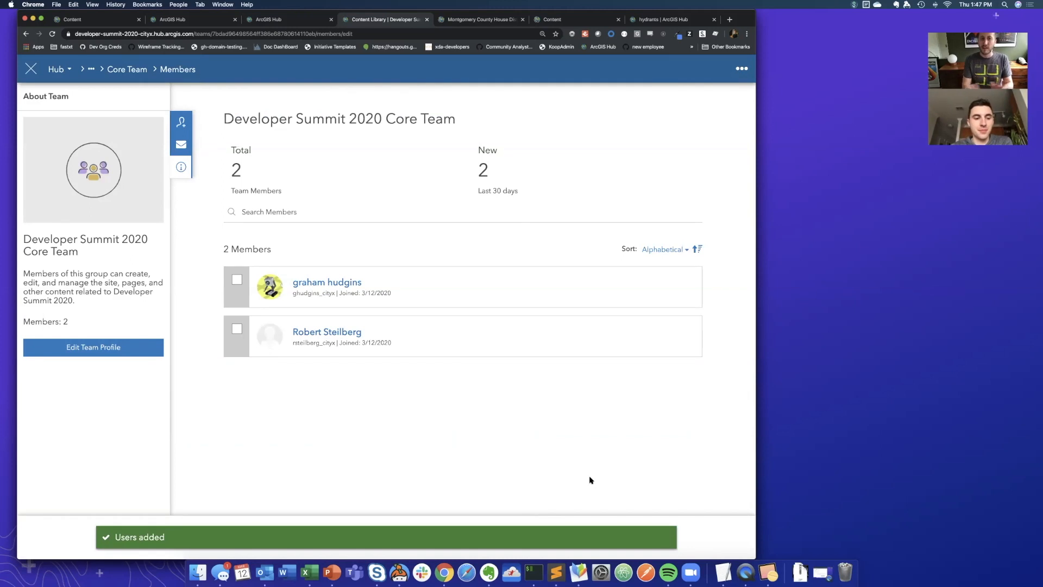
# - Compose a message to the newly added team member with the subject "Site is ready for review"
pyautogui.click(237, 330)
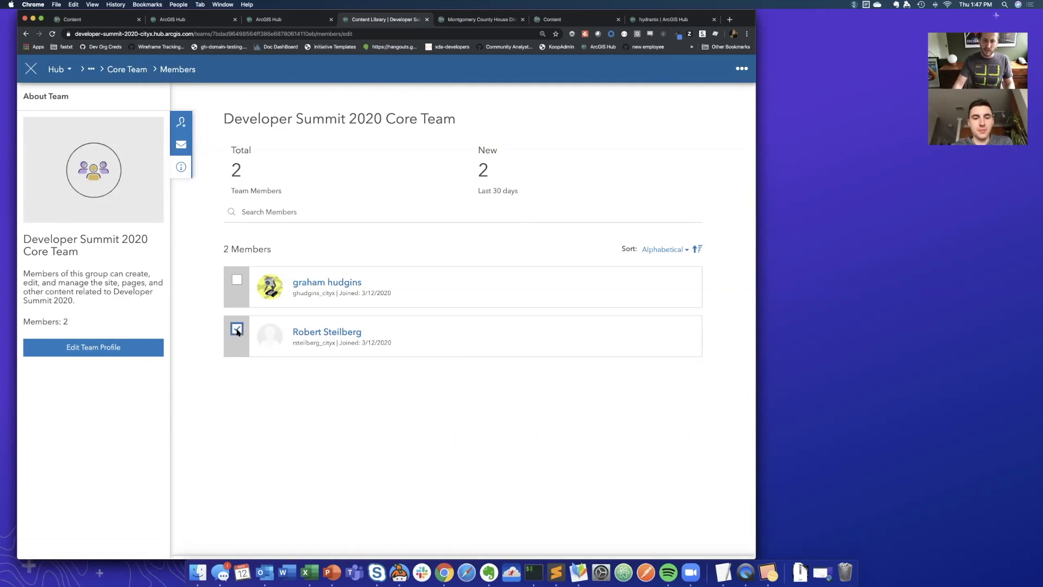
pyautogui.click(612, 542)
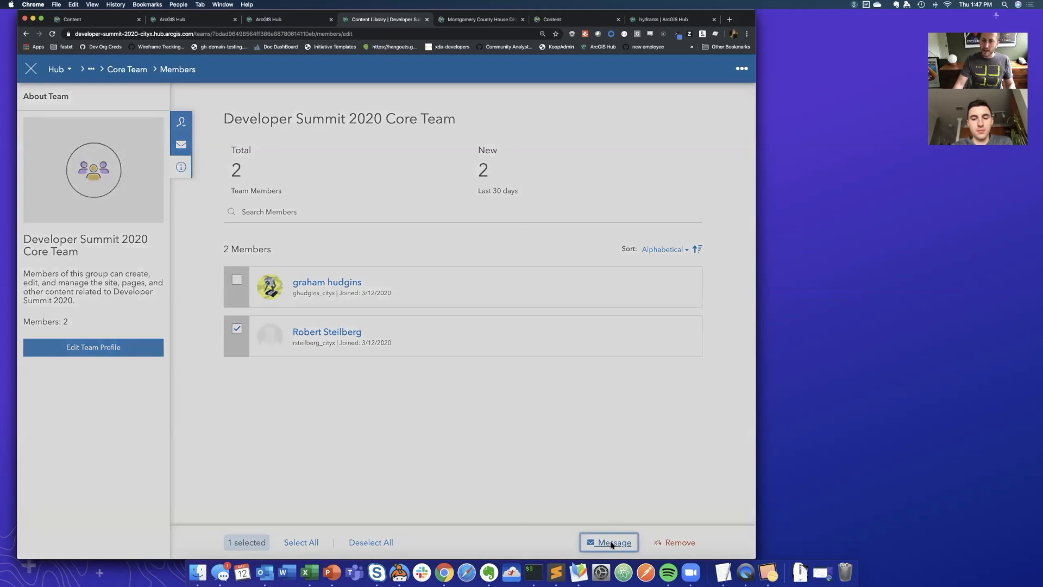
pyautogui.click(226, 130)
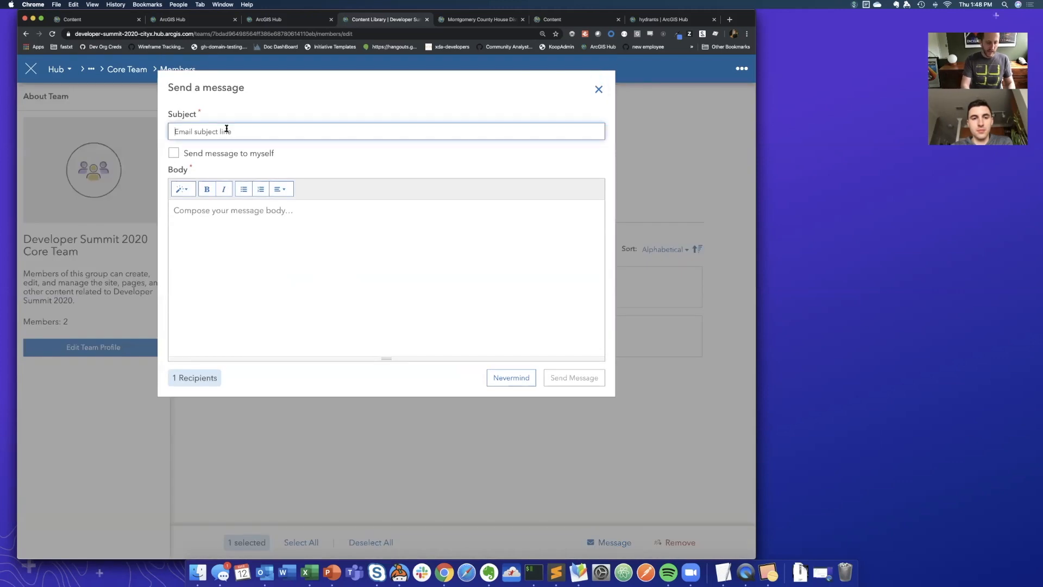
pyautogui.write('Site is ready')
pyautogui.write('review')
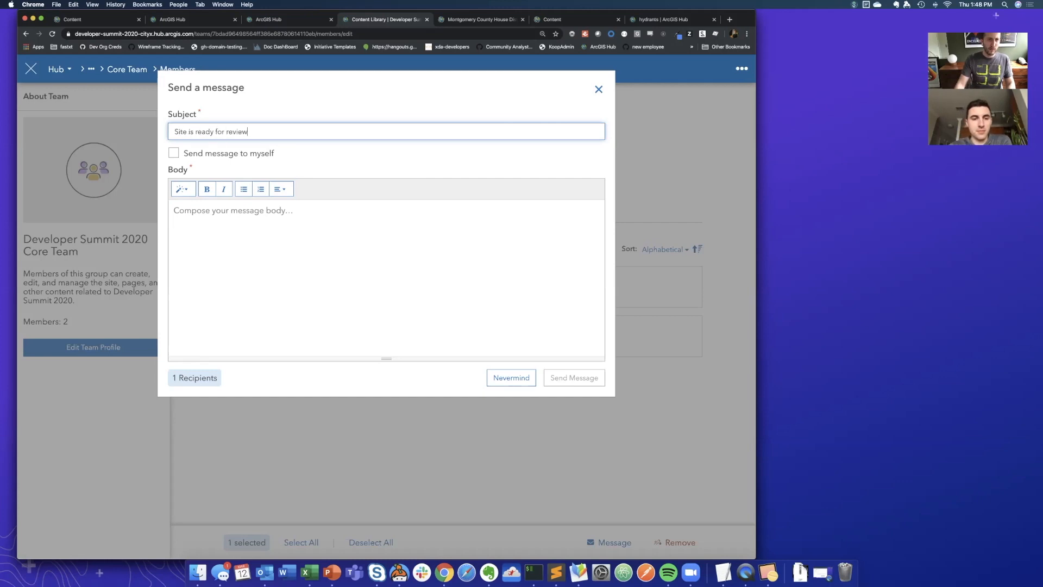
pyautogui.click(186, 34)
pyautogui.click(307, 224)
pyautogui.press('super+v')
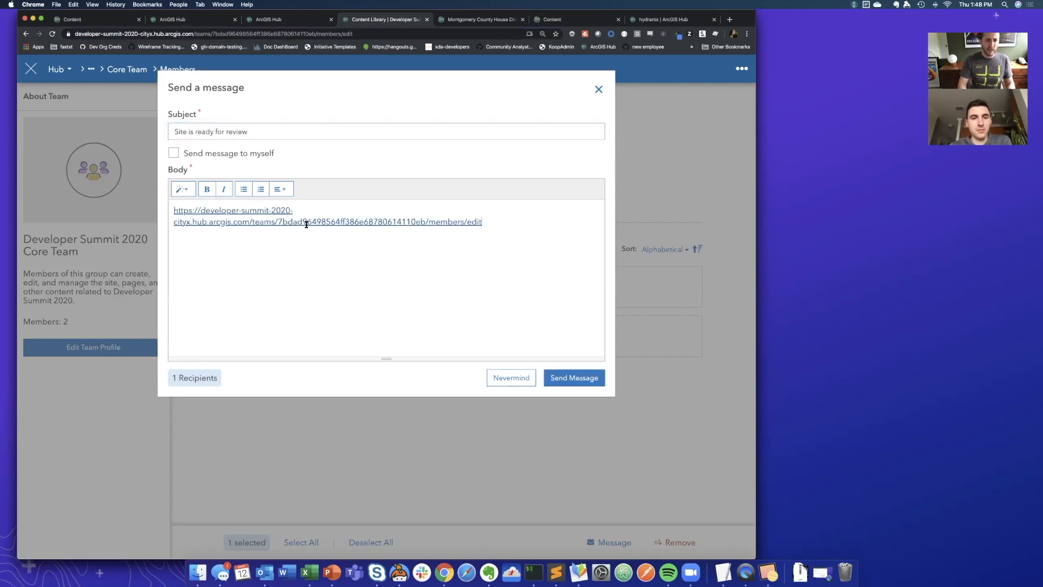
pyautogui.hotkey('alt', 'shift', 'Left')
pyautogui.hotkey('alt', 'shift', 'Left')
pyautogui.hotkey('alt', 'shift', 'Left')
pyautogui.hotkey('alt', 'shift', 'Left')
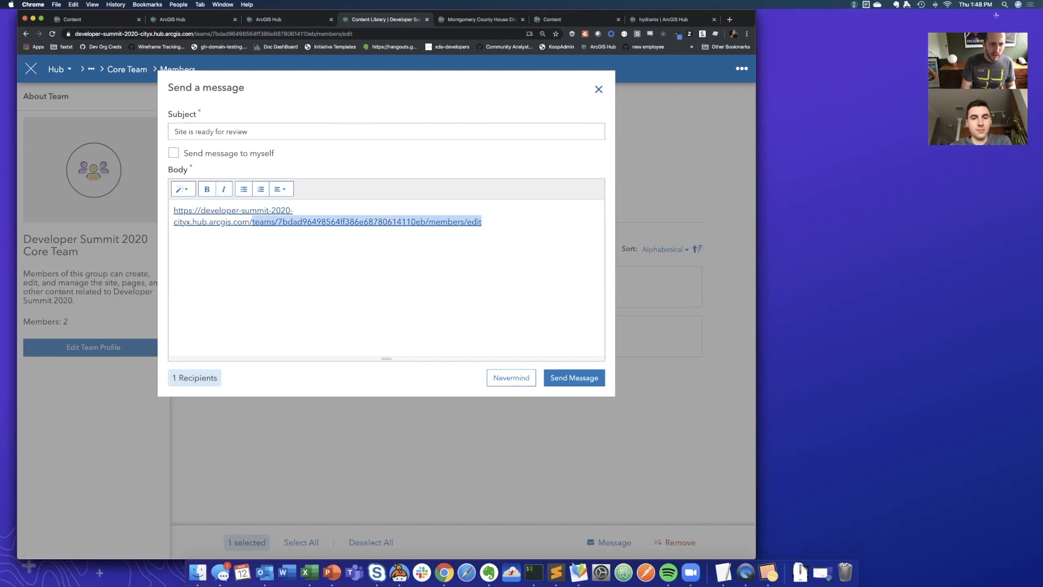
pyautogui.press('BackSpace')
pyautogui.write('check it out')
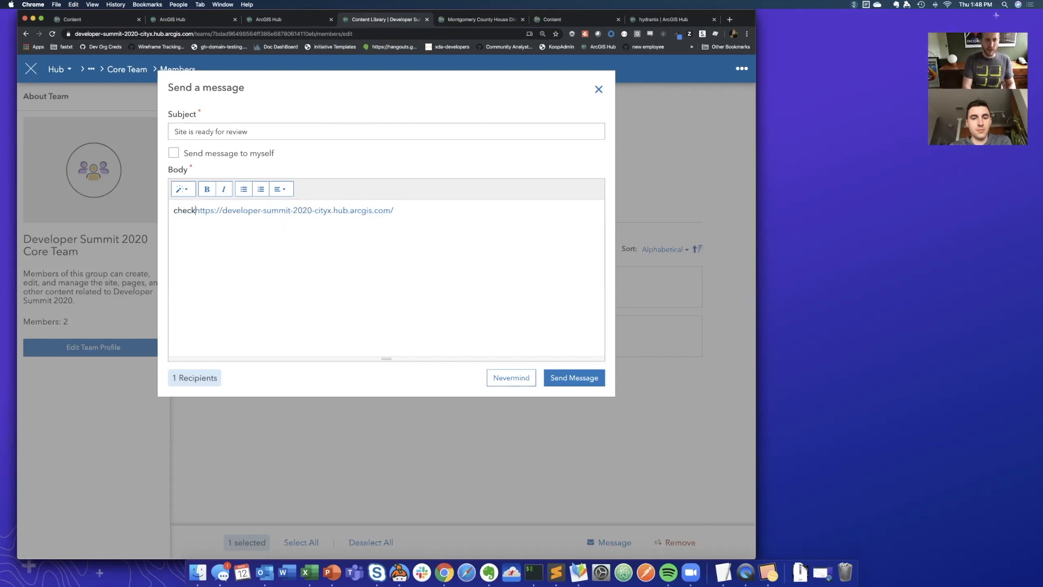
pyautogui.click(576, 378)
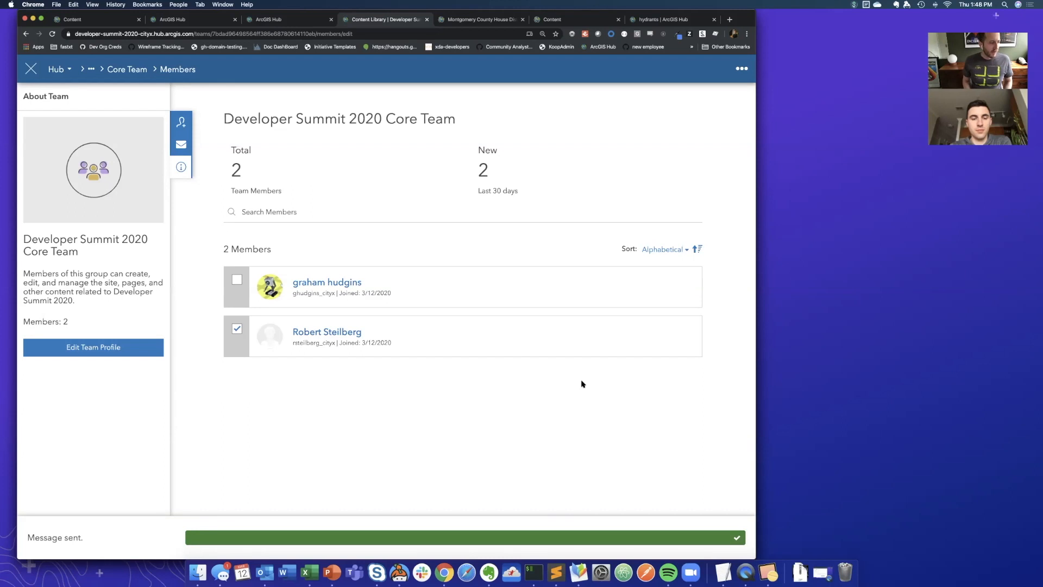
# - View the live Developer Summit 2020 site, browse its Datasets collection from the search box, and return to the home page
pyautogui.click(96, 74)
pyautogui.click(103, 98)
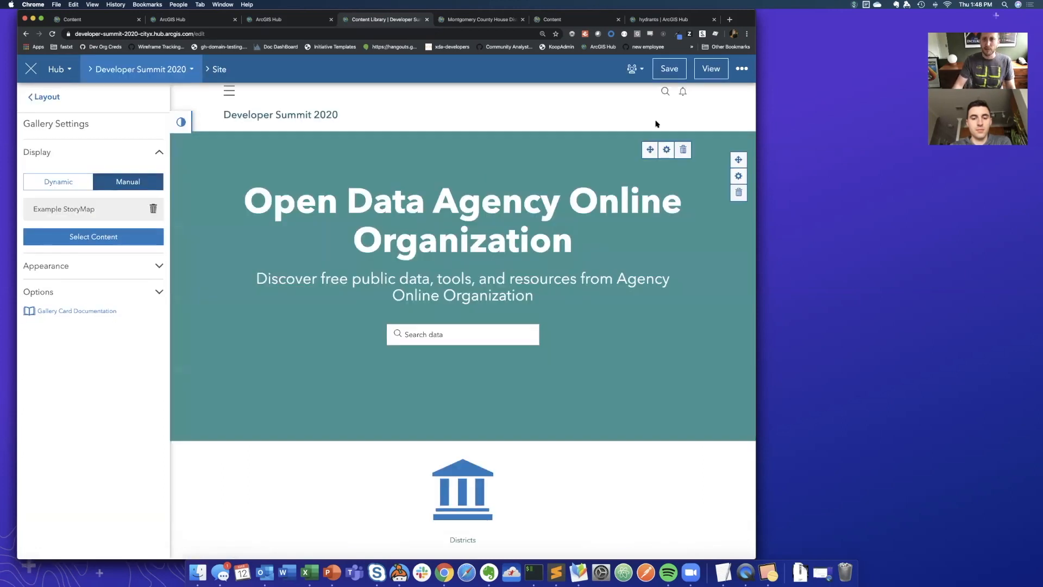
pyautogui.click(711, 69)
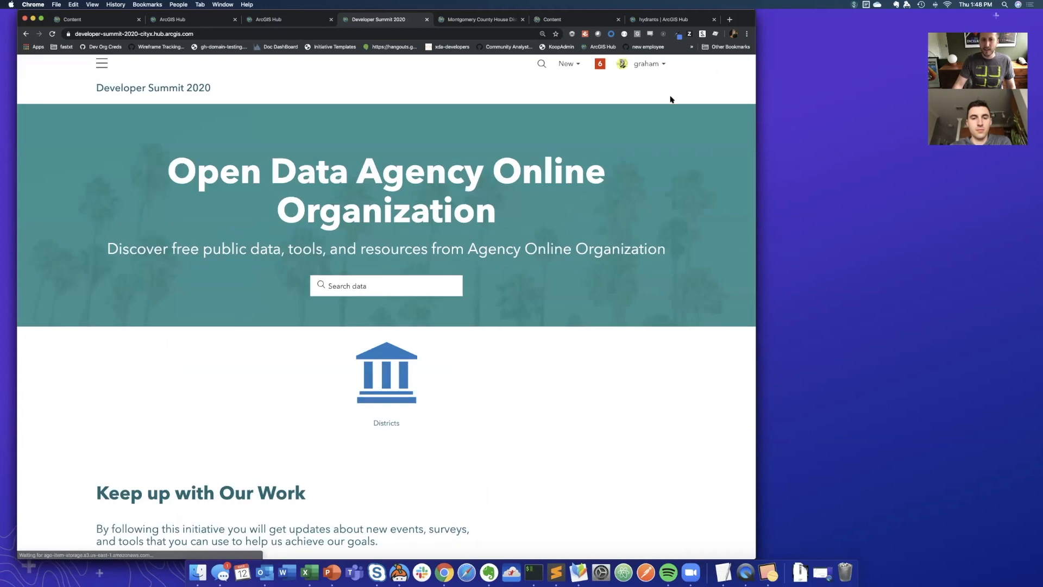
pyautogui.click(362, 283)
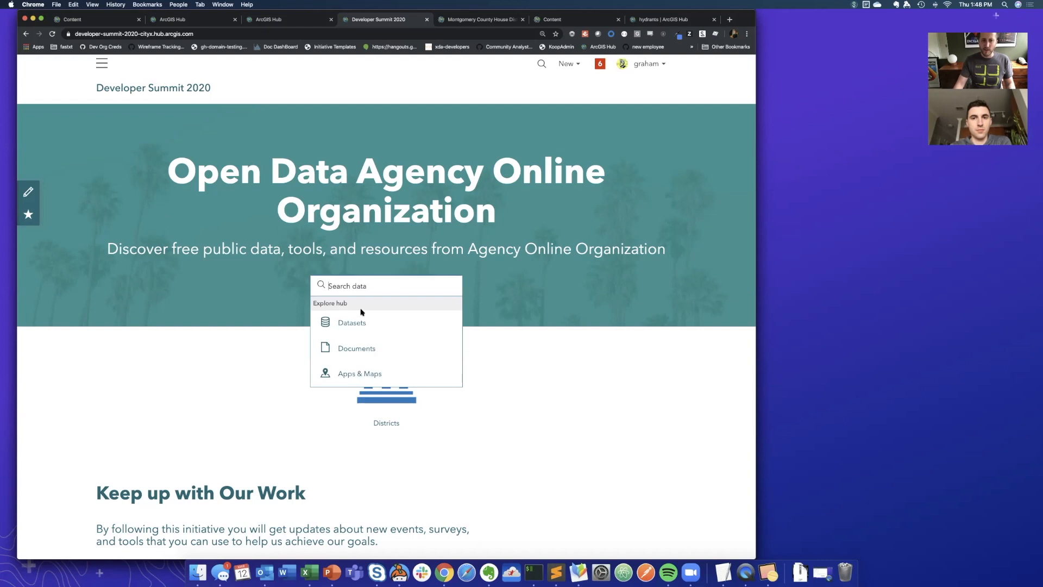
pyautogui.click(363, 323)
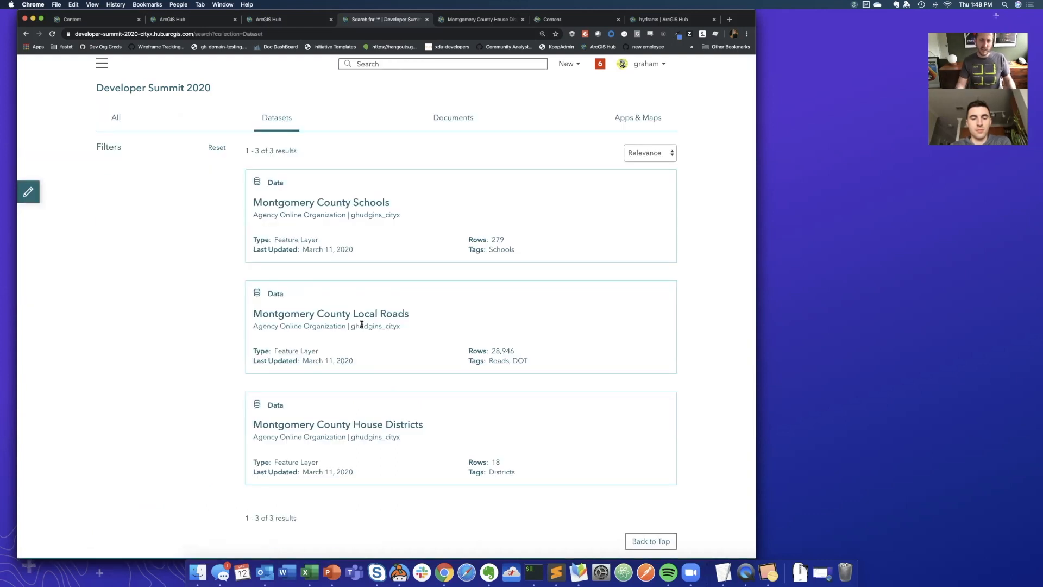
pyautogui.click(156, 90)
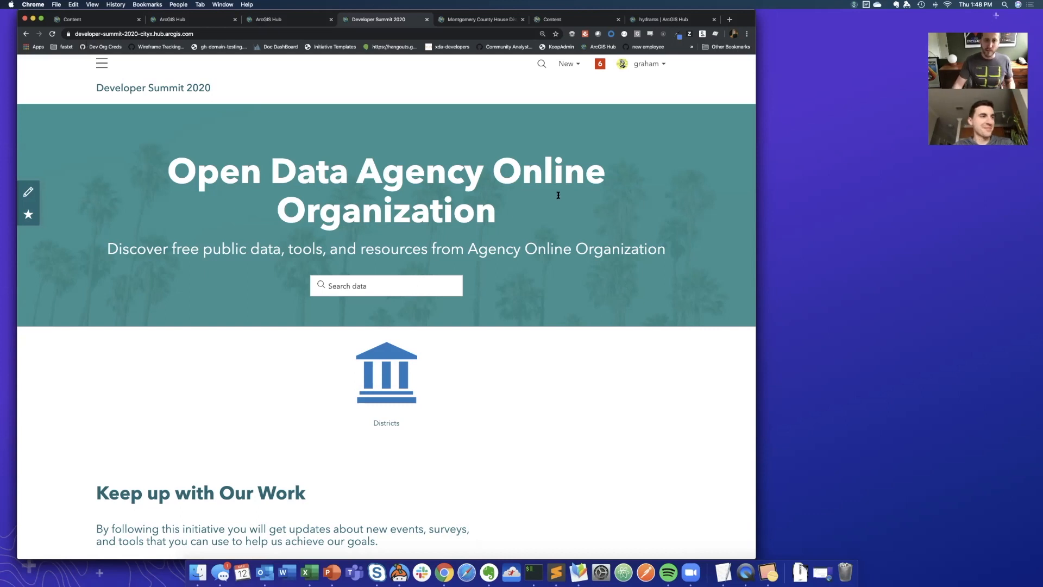
# - Preview the site's home page at phone width by narrowing the browser window, and widen the window again
pyautogui.moveTo(648, 245); pyautogui.dragTo(221, 245)
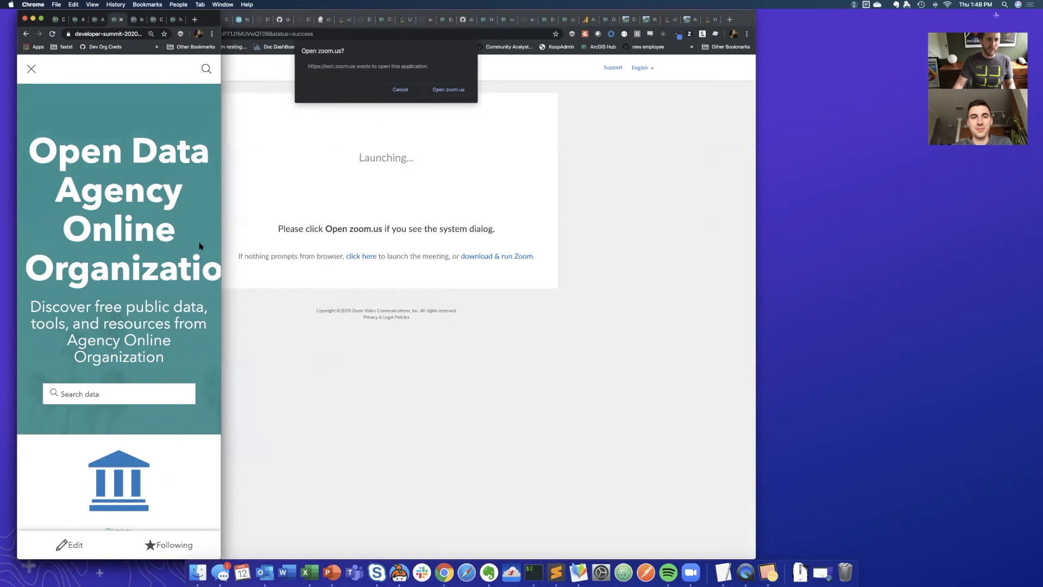
pyautogui.scroll(-5, 138, 243)
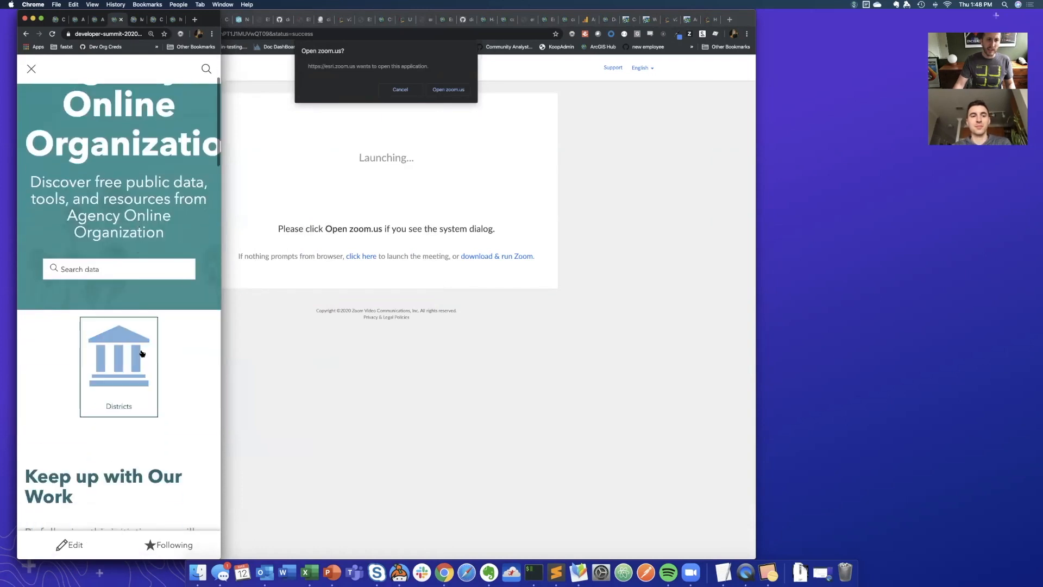
pyautogui.moveTo(220, 258); pyautogui.dragTo(738, 287)
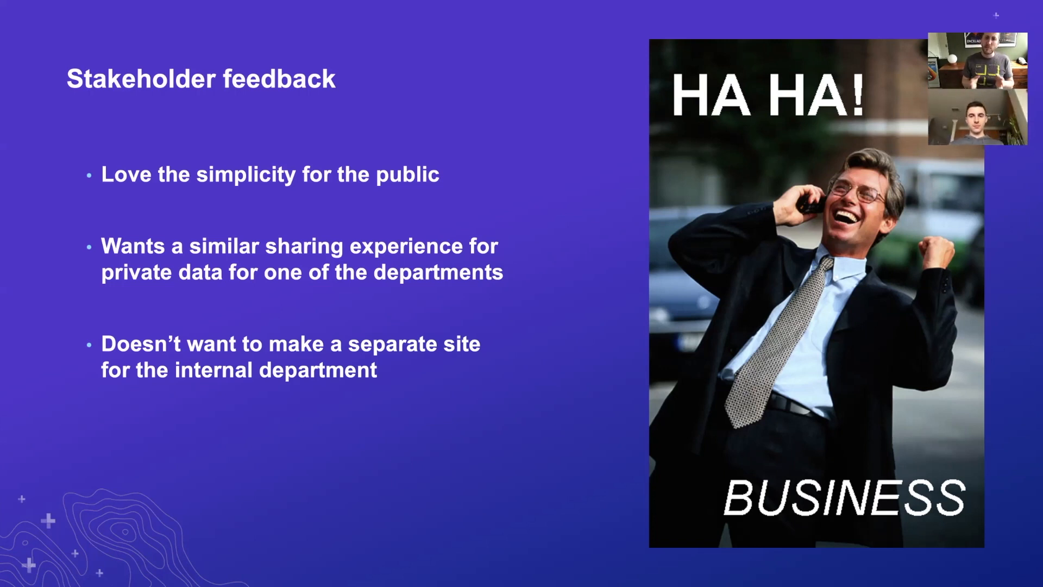
pyautogui.press('super+Tab')
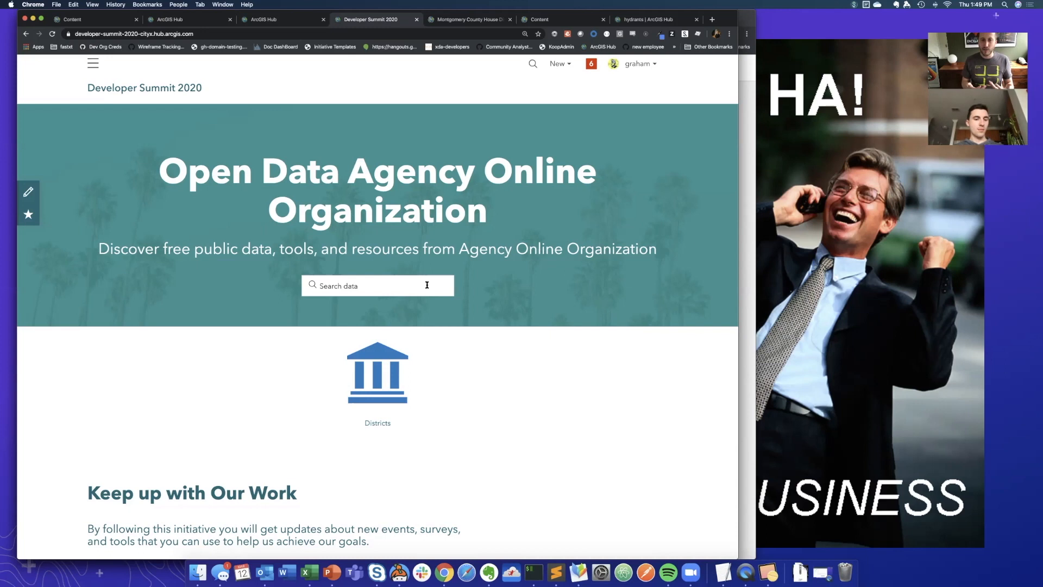
pyautogui.click(817, 350)
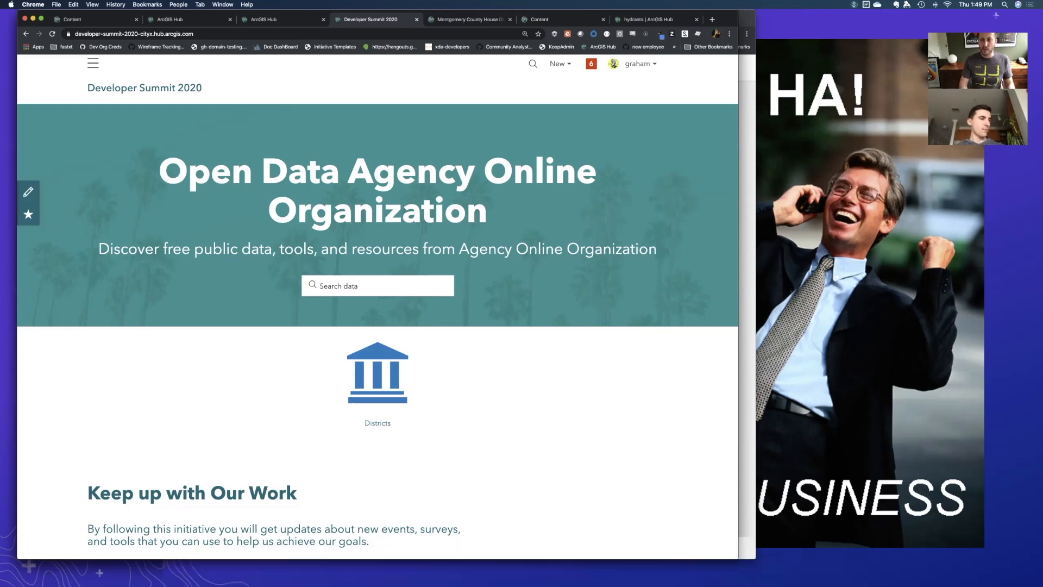
pyautogui.press('Right')
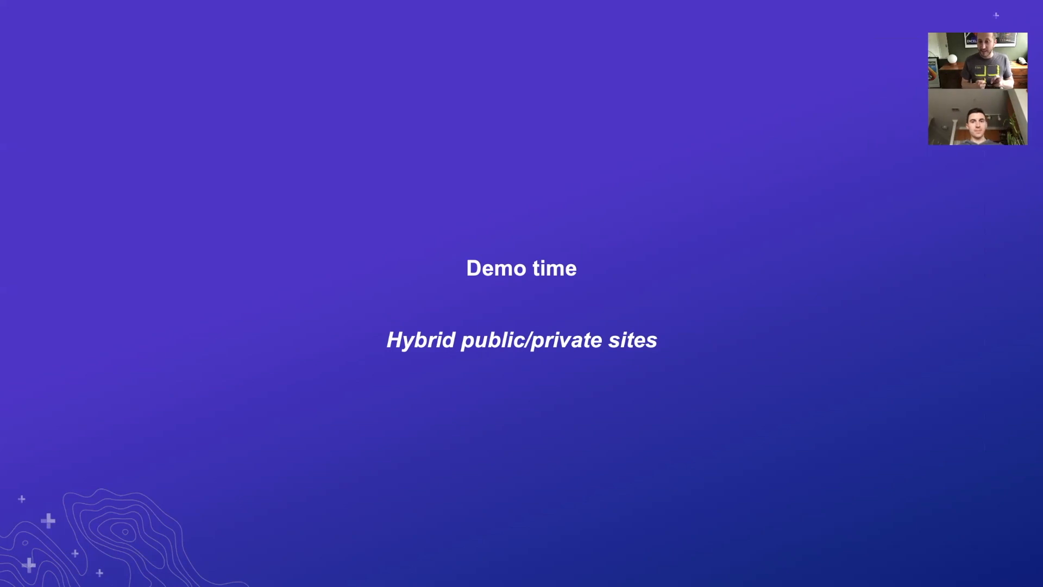
# - Switch back to the browser, open the Developer Summit 2020 site for editing and show its list of pages
pyautogui.press('super+Tab')
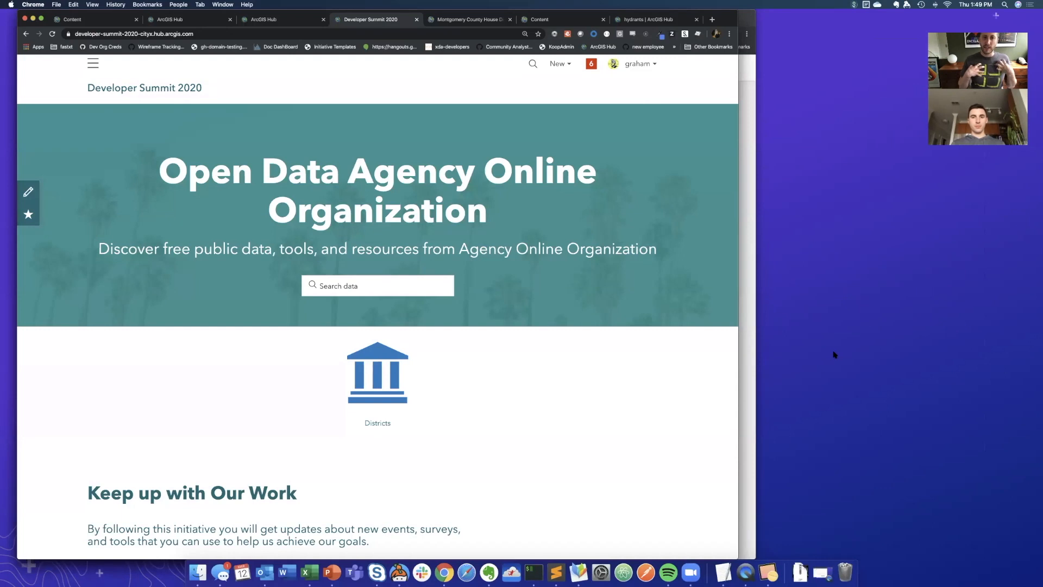
pyautogui.click(27, 192)
pyautogui.click(127, 181)
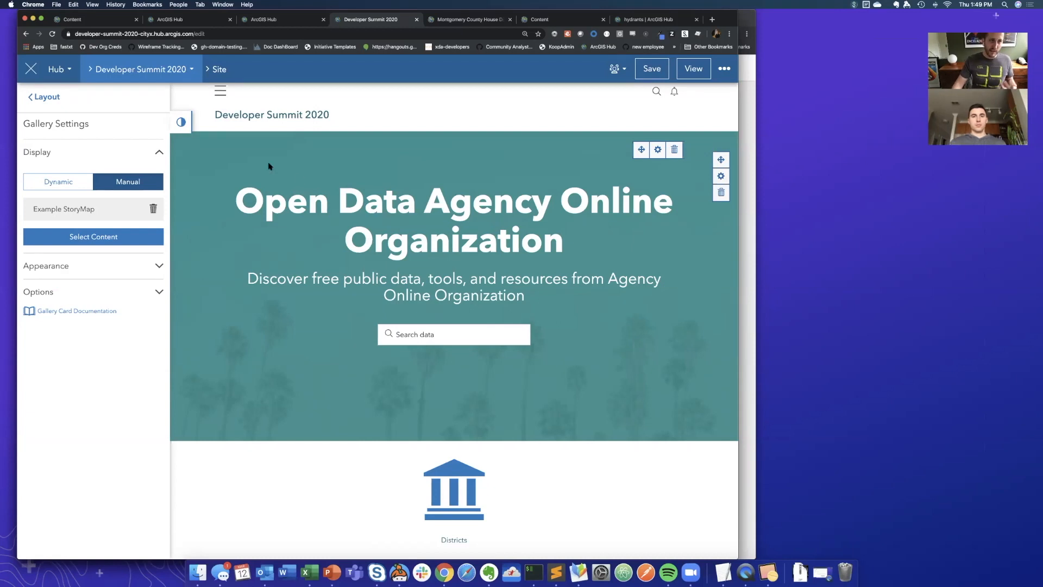
pyautogui.click(38, 98)
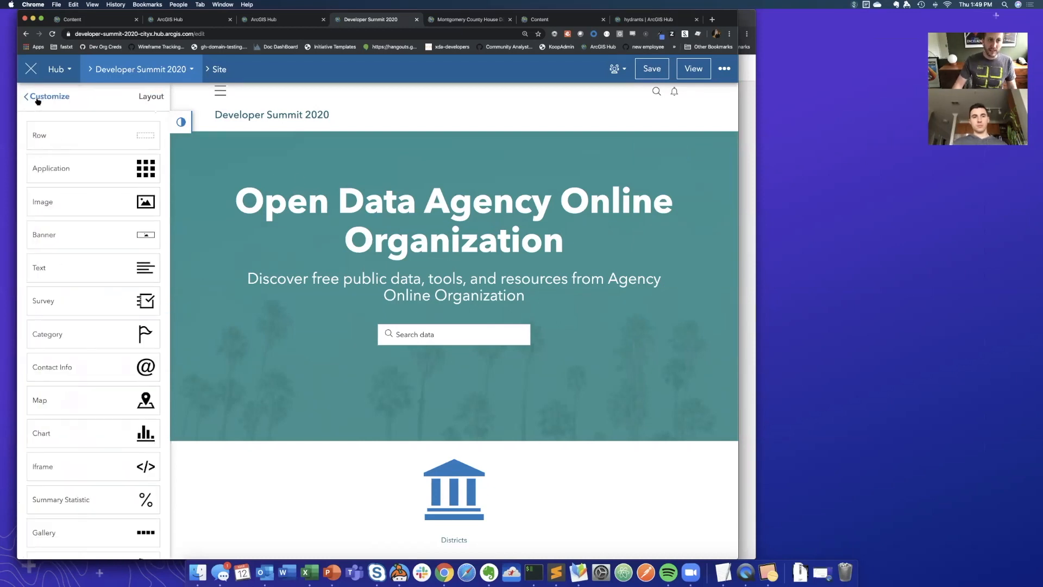
pyautogui.click(38, 100)
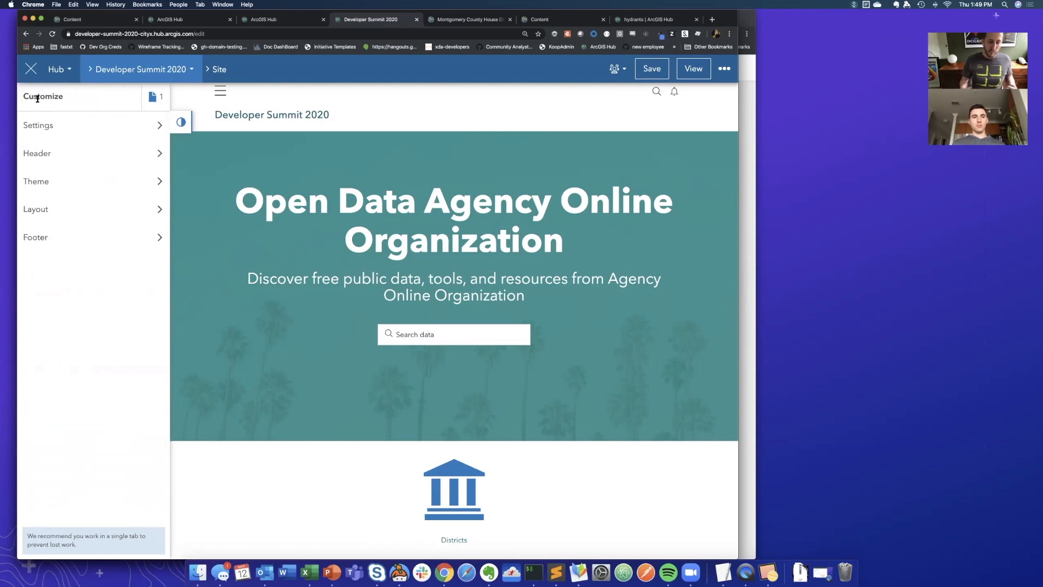
pyautogui.click(154, 97)
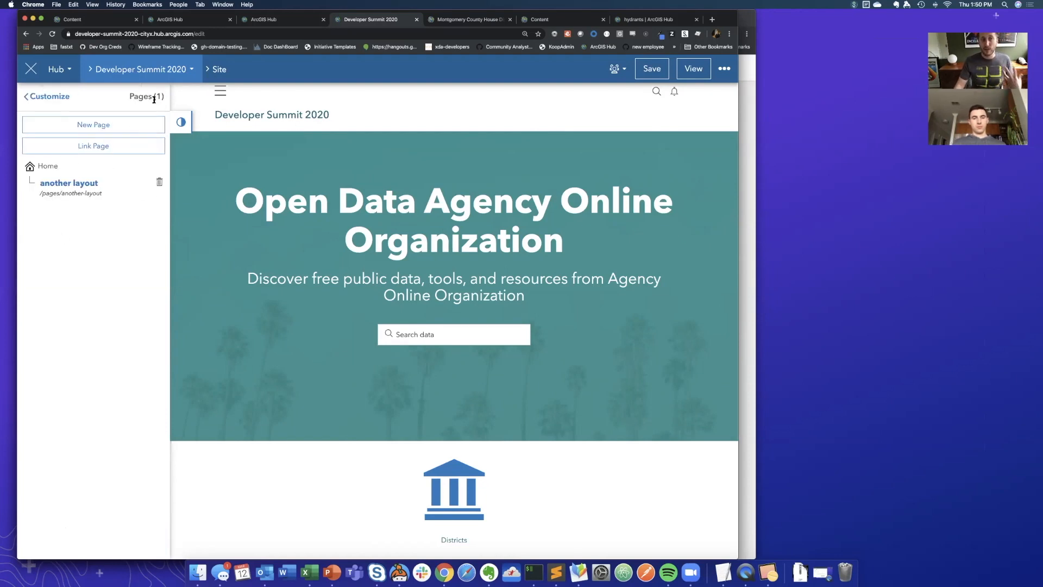
# - Create a new page titled "Police Sharing Area" for the site
pyautogui.click(111, 126)
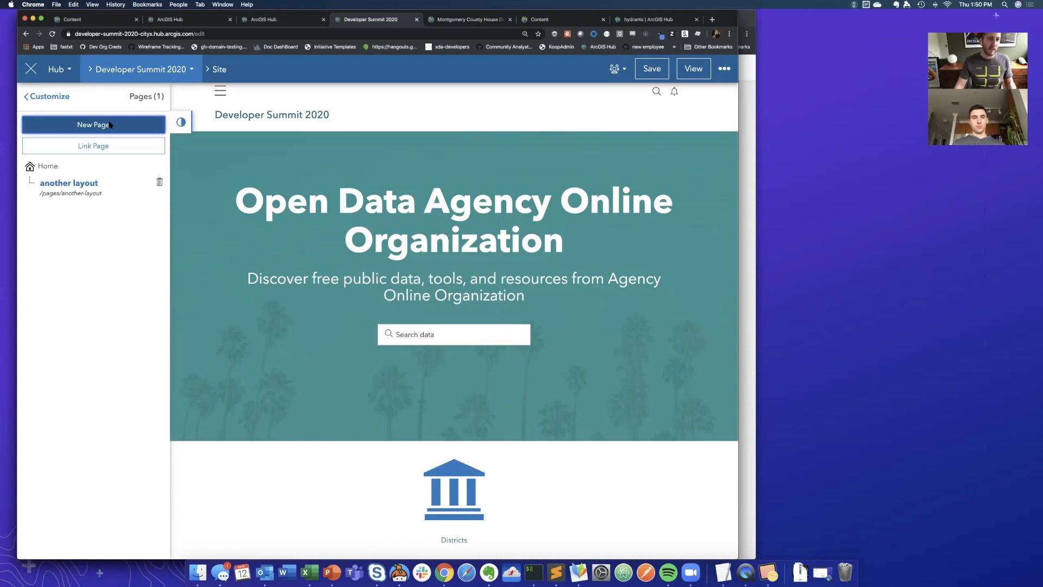
pyautogui.click(294, 150)
pyautogui.write('Pol')
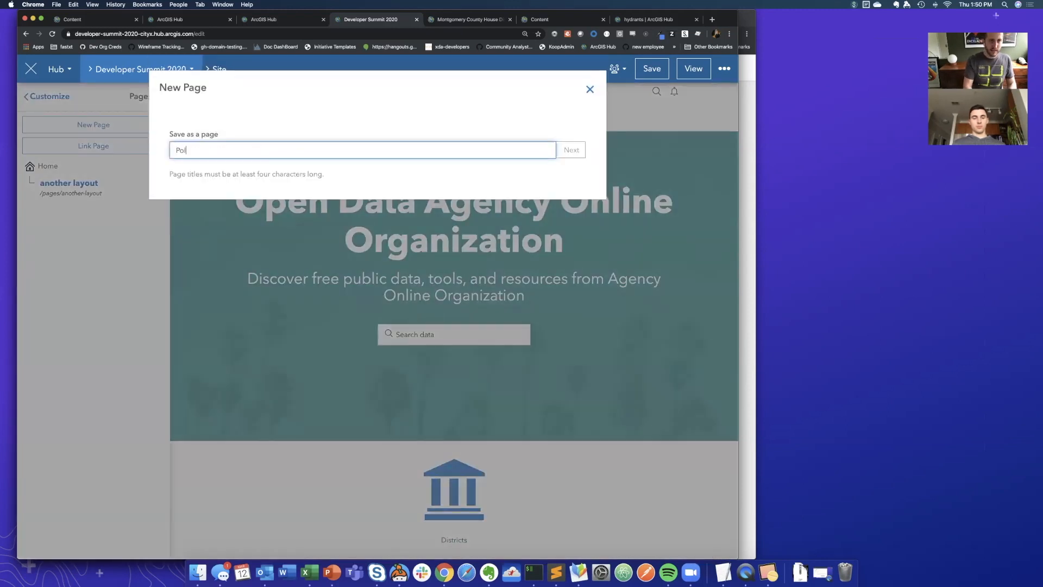
pyautogui.write('ice S')
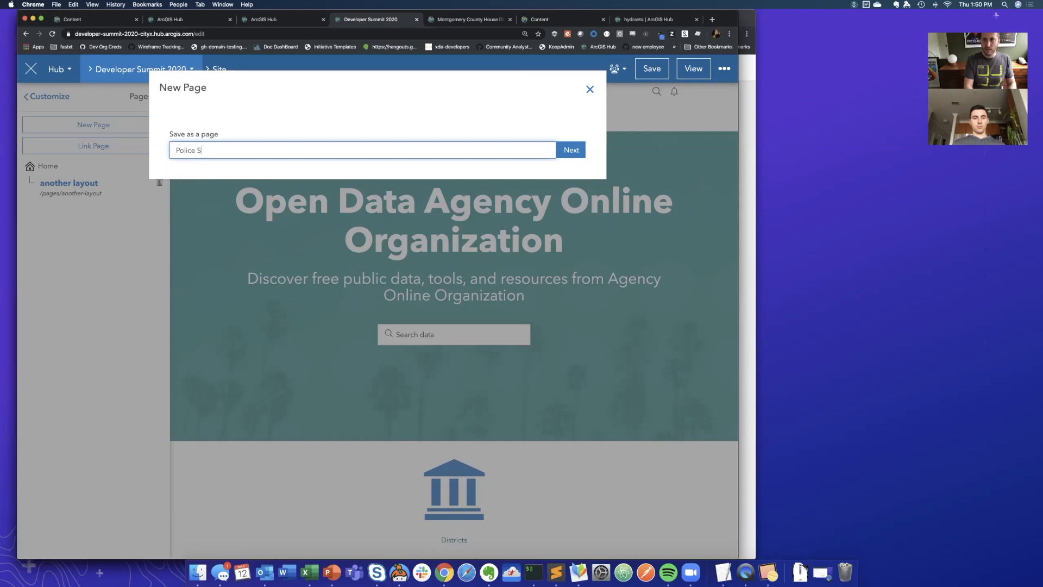
pyautogui.write('haring Area')
pyautogui.click(579, 149)
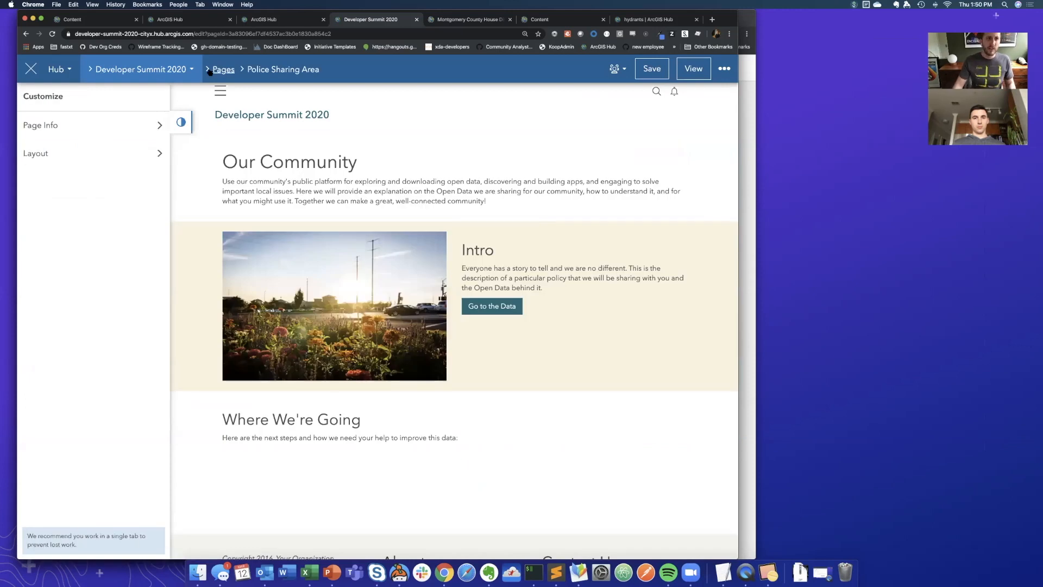
# - Return to the Developer Summit 2020 site editor and set the site's visibility to Public
pyautogui.click(161, 73)
pyautogui.click(126, 99)
pyautogui.click(618, 68)
pyautogui.click(576, 165)
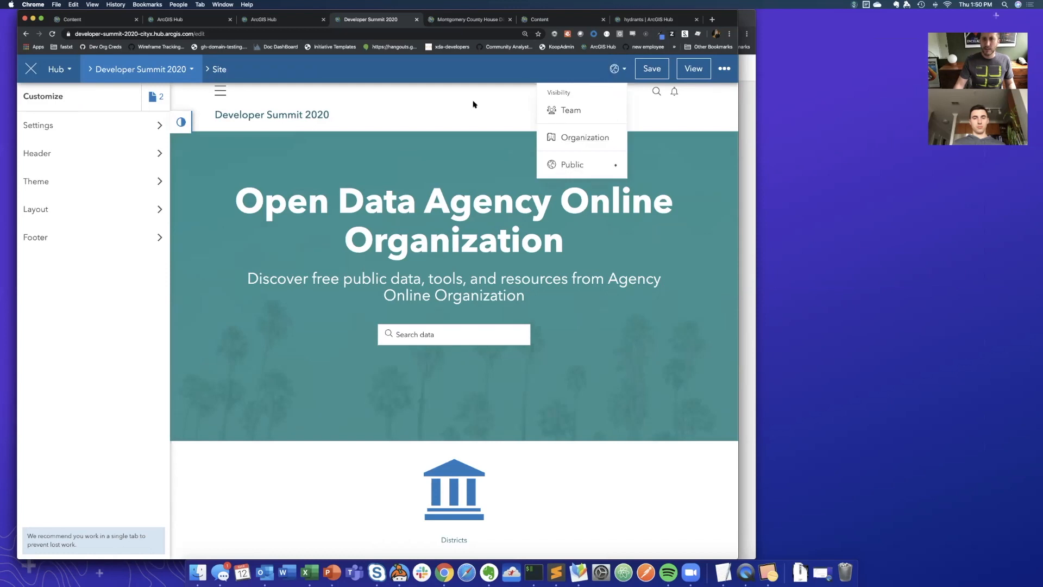
# - Open the Police Sharing Area page from the site's pages and check its visibility options
pyautogui.click(153, 96)
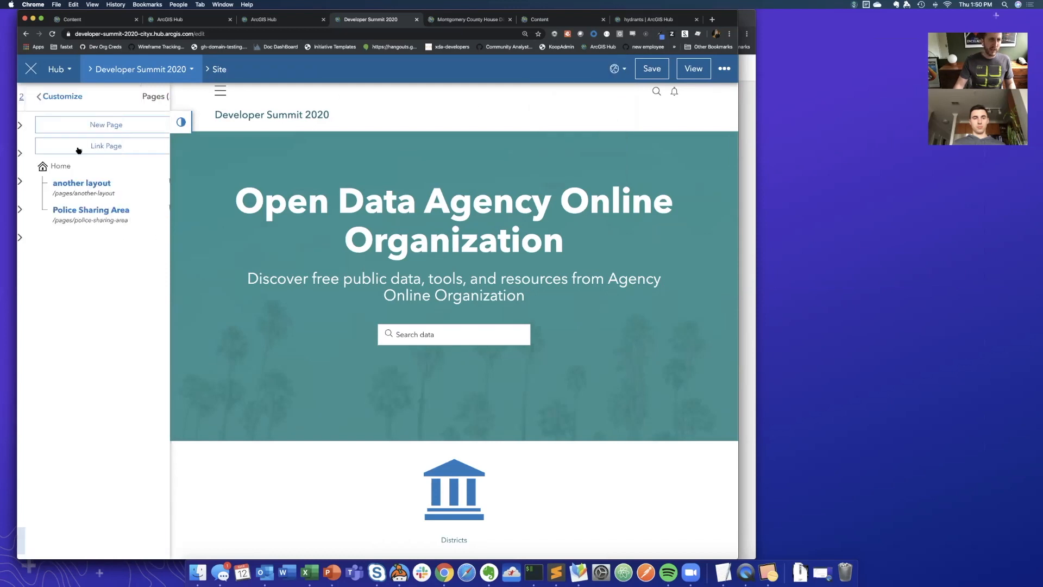
pyautogui.click(79, 209)
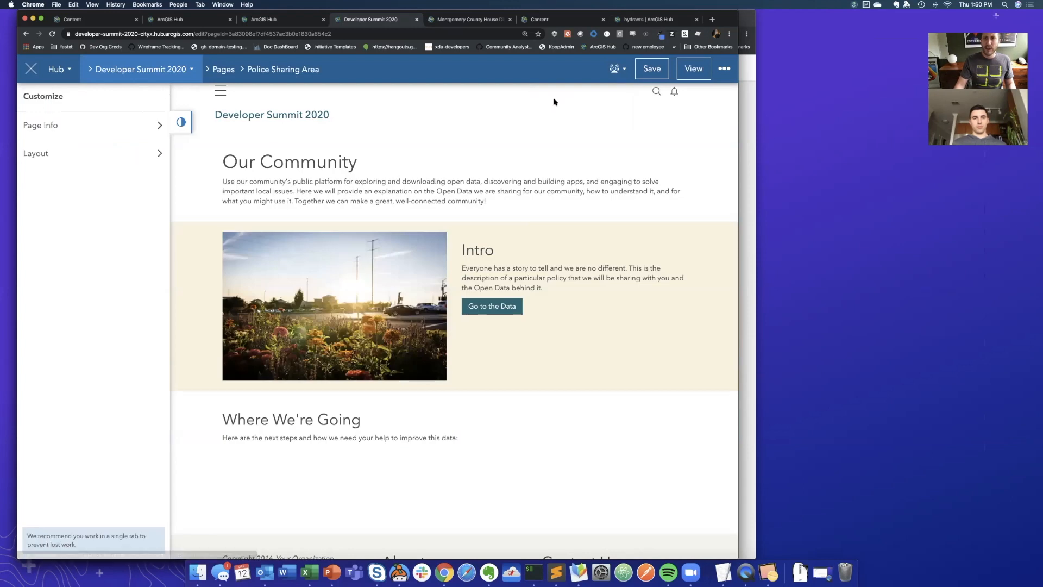
pyautogui.click(614, 74)
pyautogui.click(528, 154)
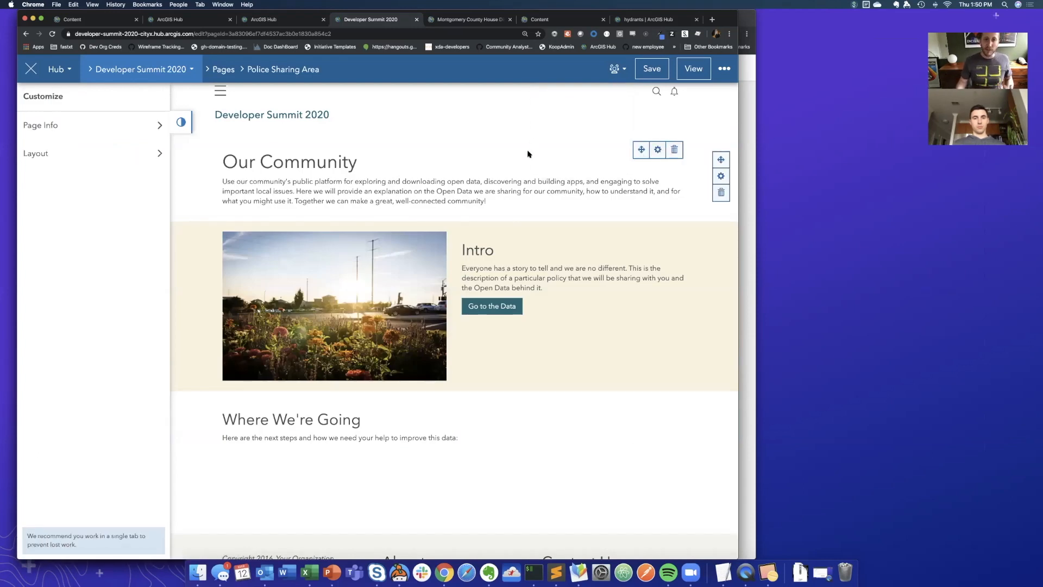
# - Replace the page's "Our Community" heading with "Sensitive Data Rules"
pyautogui.click(266, 195)
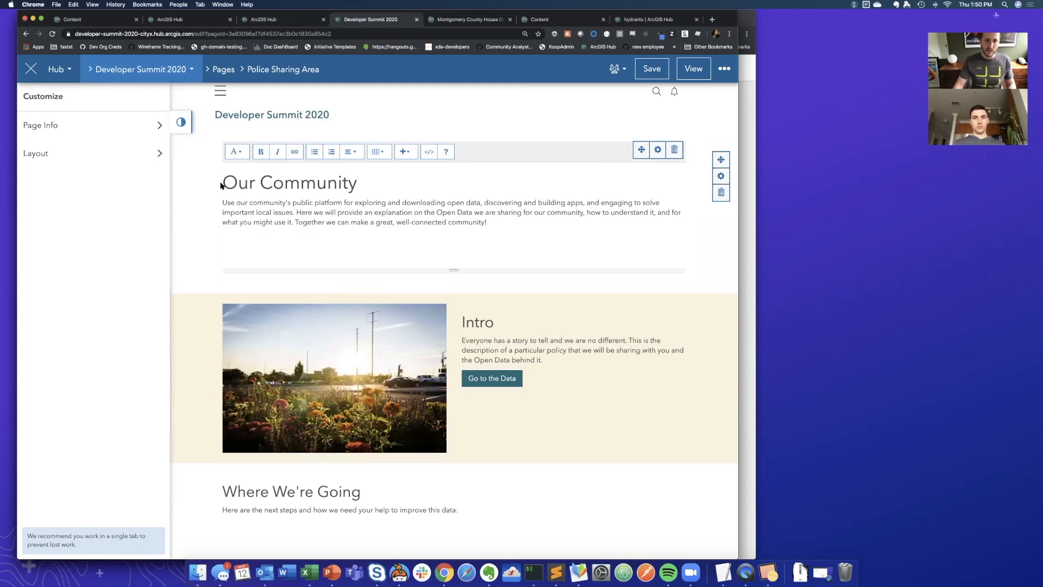
pyautogui.moveTo(248, 183); pyautogui.dragTo(425, 179)
pyautogui.write('Sensitive Data ')
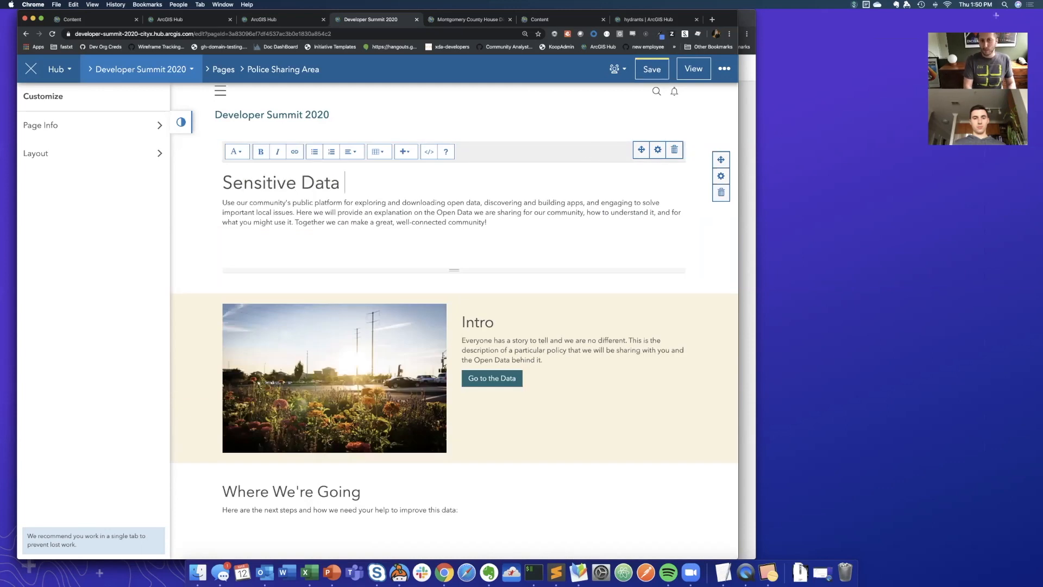
pyautogui.write('Rules')
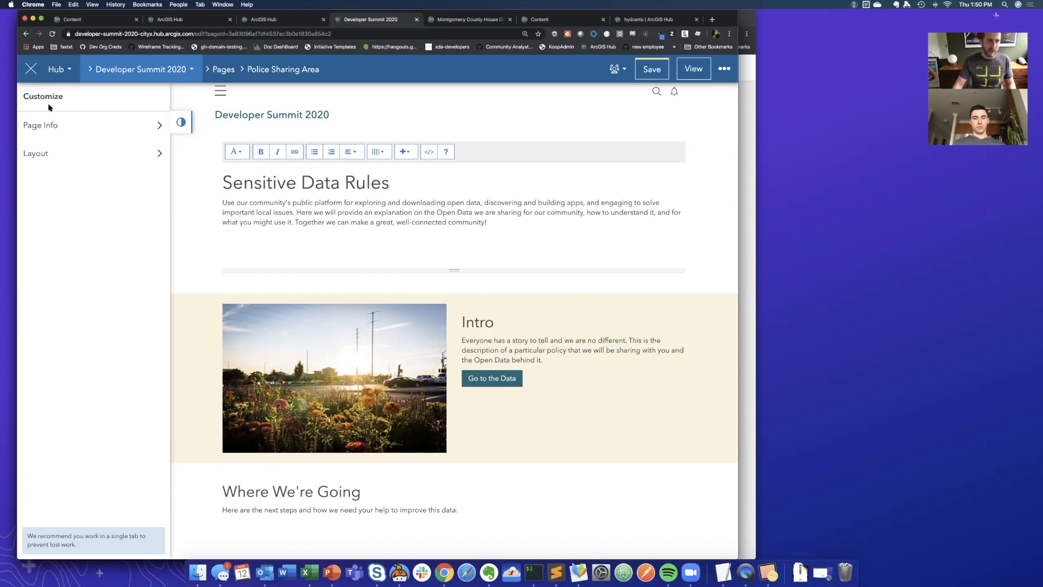
# - Add a Map card to the Police Sharing Area page layout, directly below the Sensitive Data Rules text
pyautogui.click(32, 154)
pyautogui.scroll(-1, 93, 326)
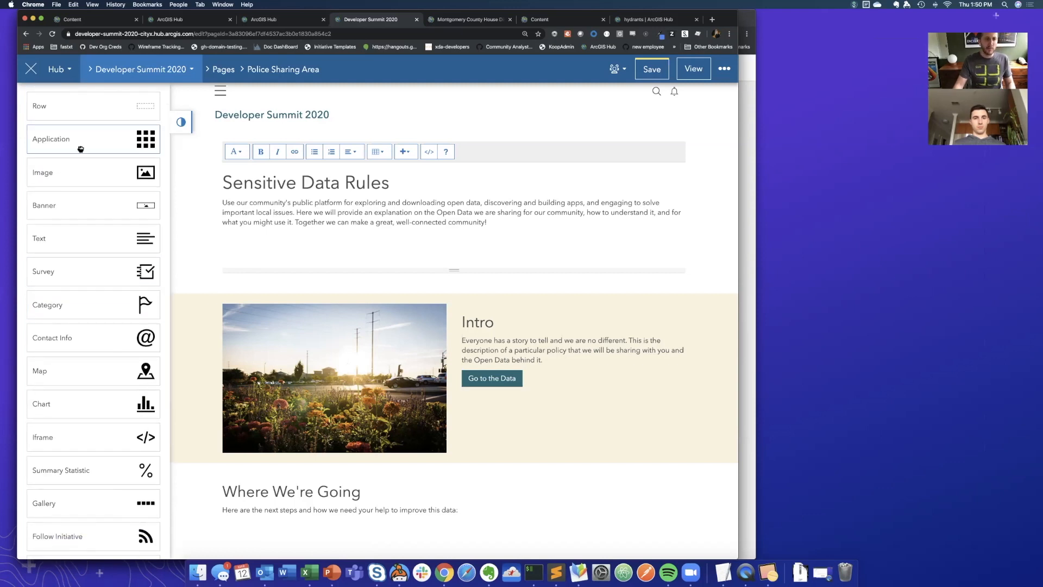
pyautogui.scroll(-1, 107, 265)
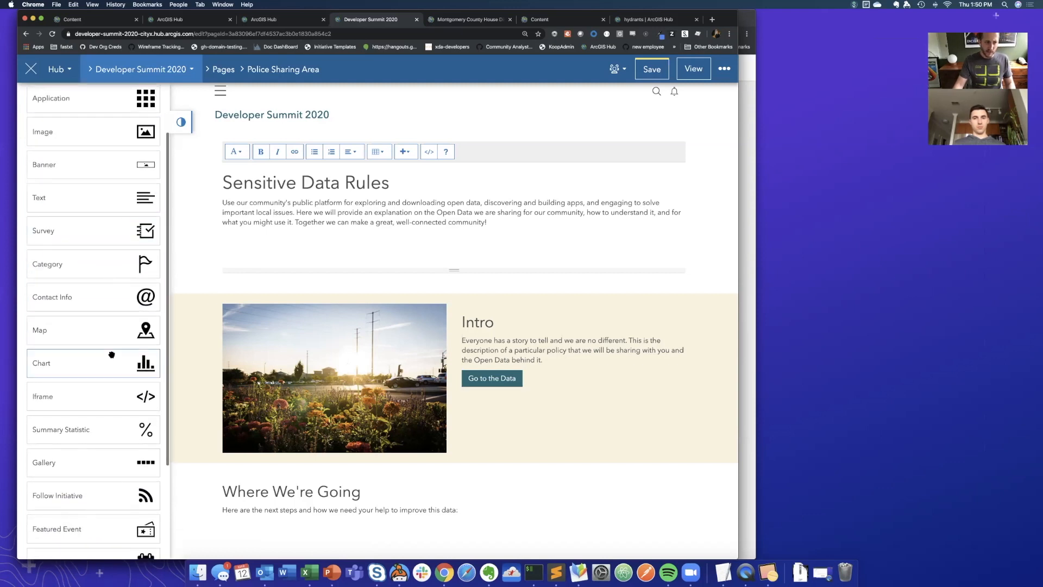
pyautogui.moveTo(484, 303); pyautogui.dragTo(457, 310)
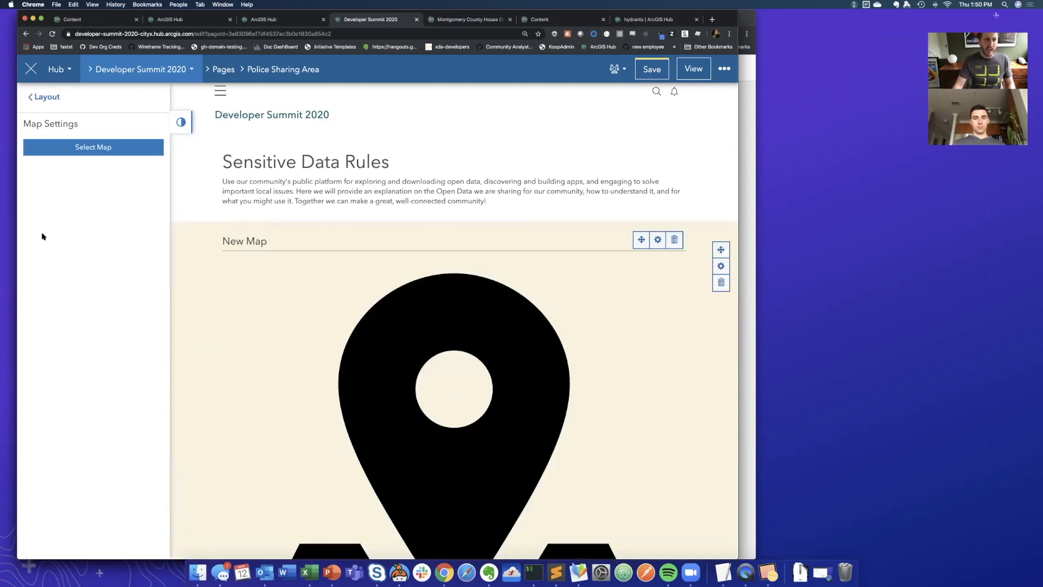
# - Assign the organization-shared web map "Alabama Counts 2020 Survey Locations" to the new map card and save the page
pyautogui.click(84, 147)
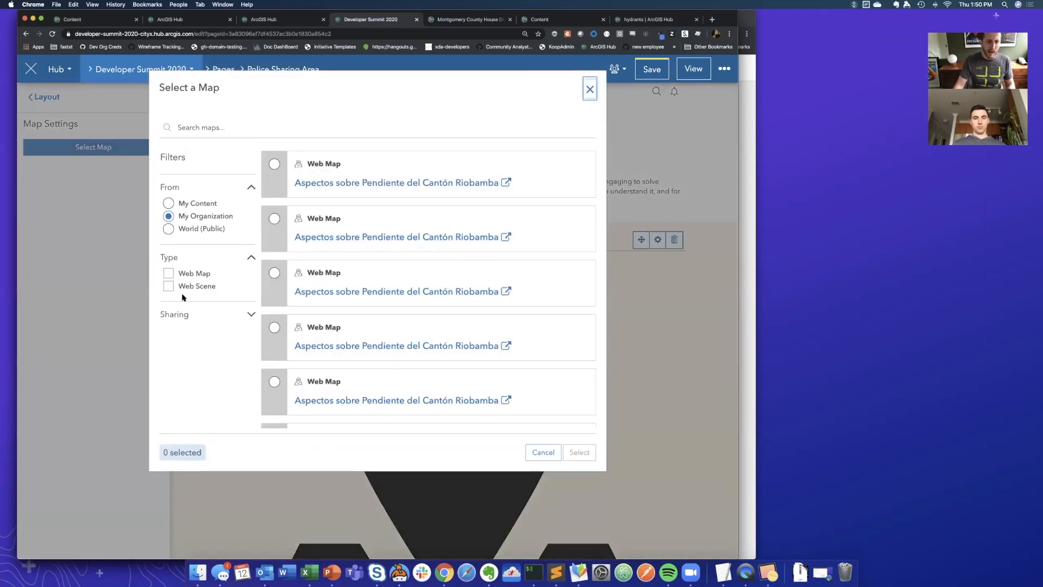
pyautogui.click(168, 314)
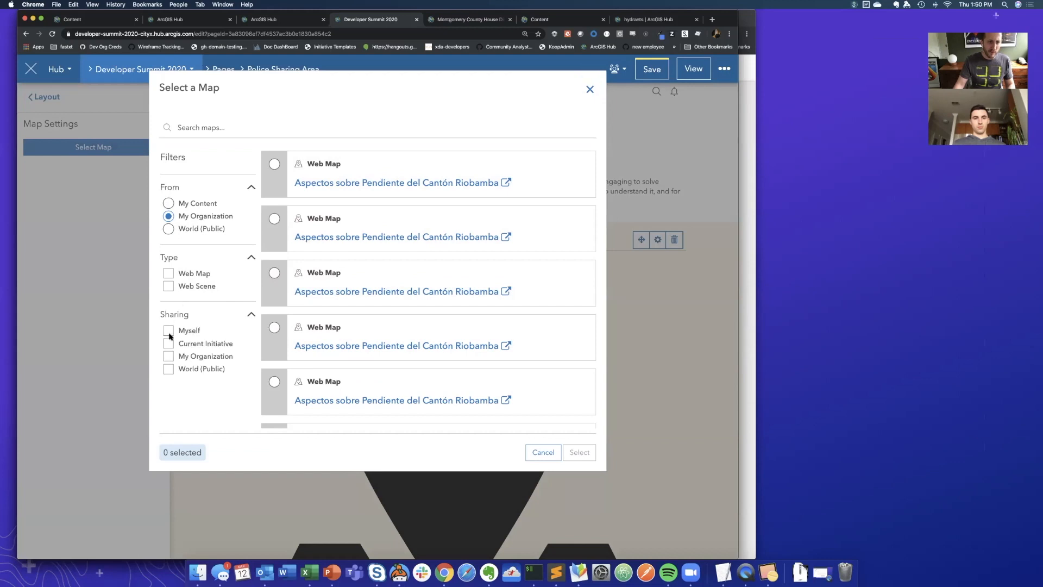
pyautogui.click(168, 356)
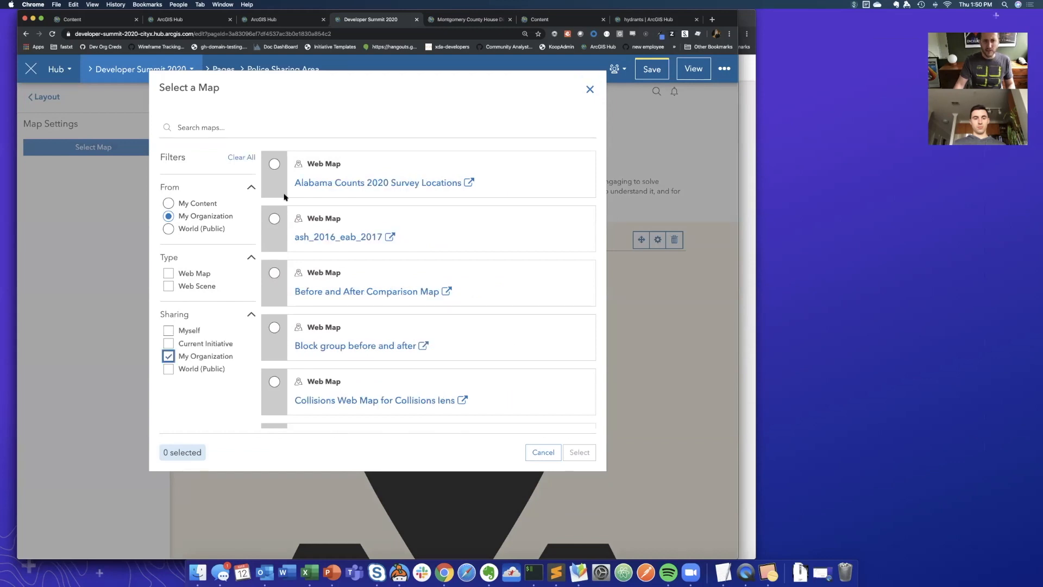
pyautogui.click(274, 164)
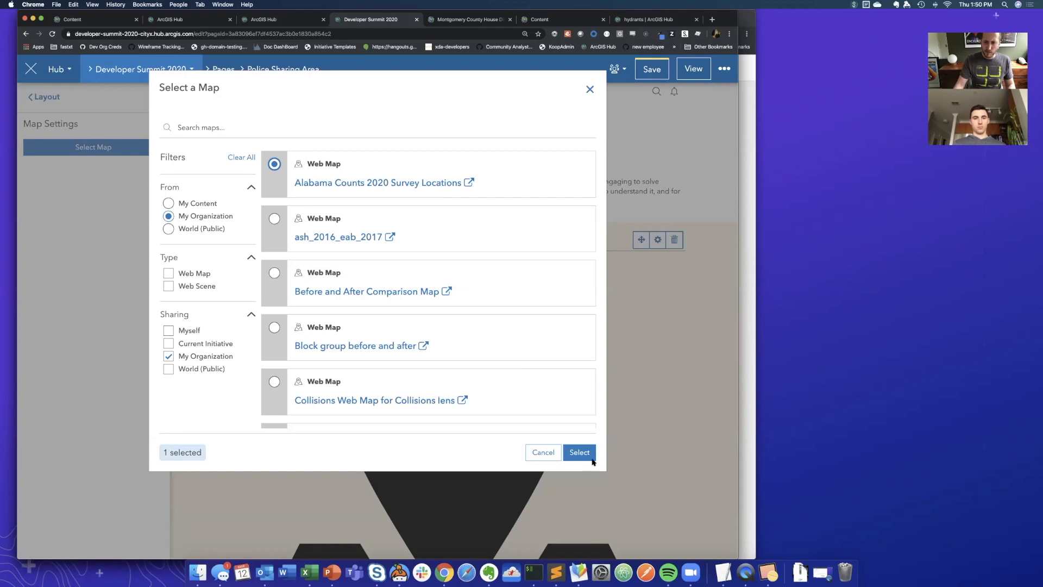
pyautogui.click(579, 452)
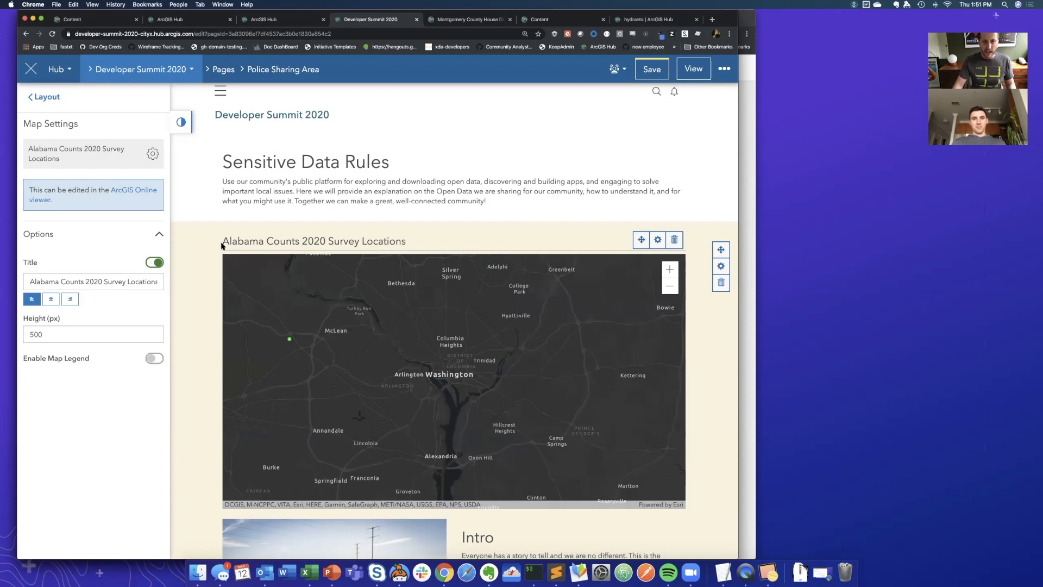
pyautogui.click(652, 71)
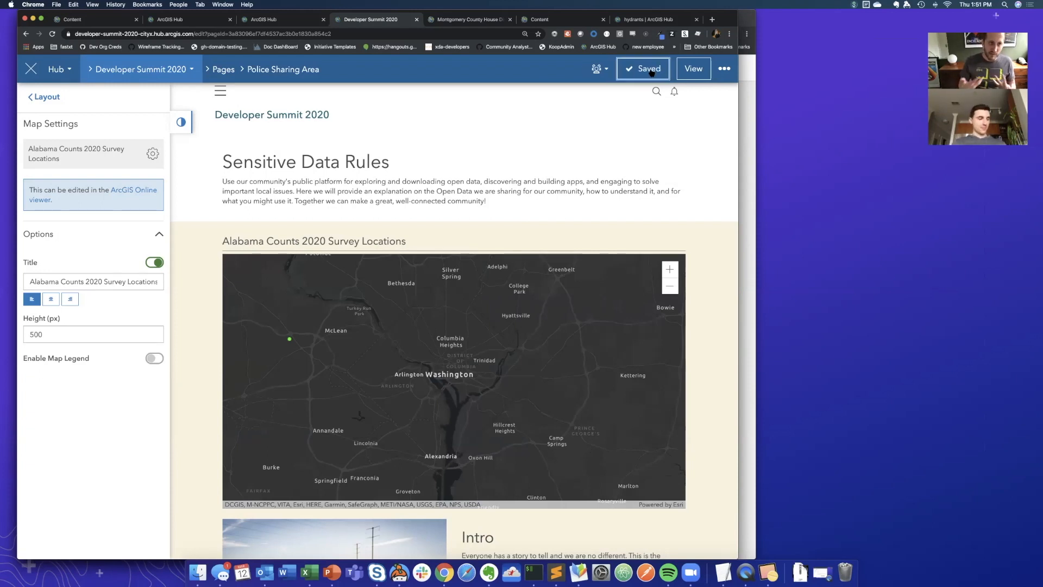
# - Return to the Developer Summit 2020 initiative site editor and open the header's menu settings
pyautogui.click(127, 77)
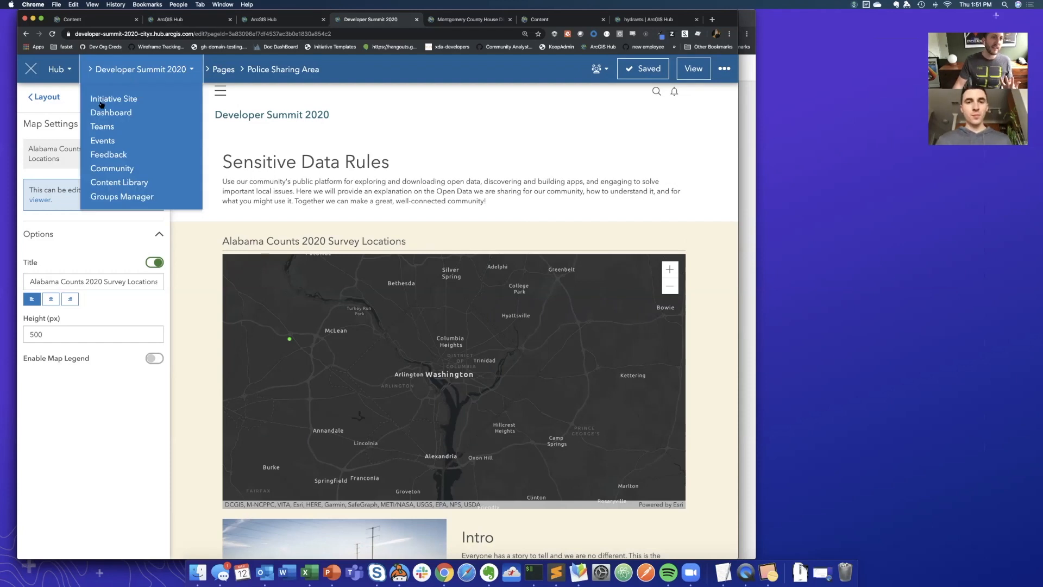
pyautogui.click(102, 101)
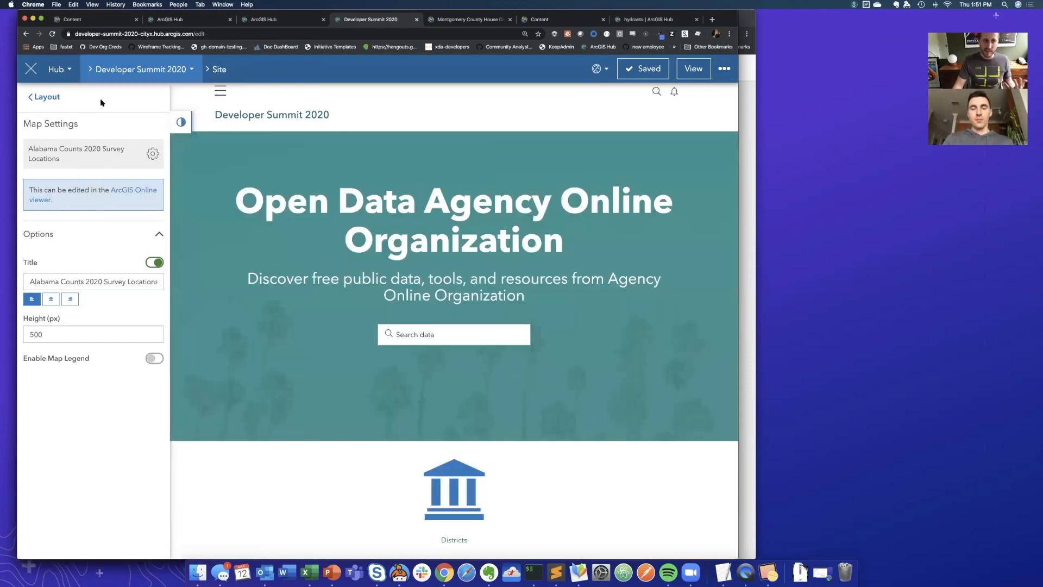
pyautogui.click(57, 99)
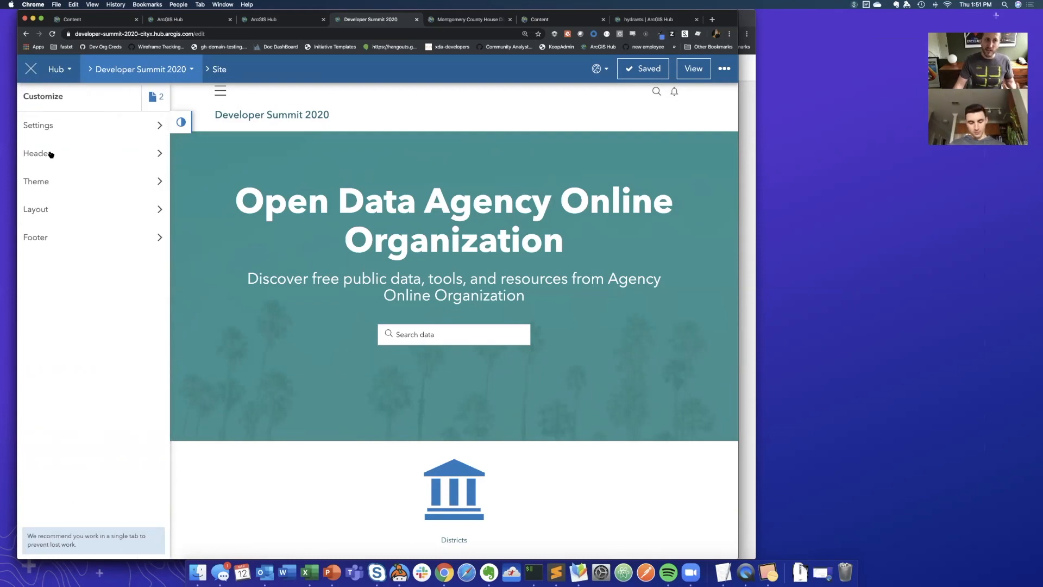
pyautogui.click(50, 154)
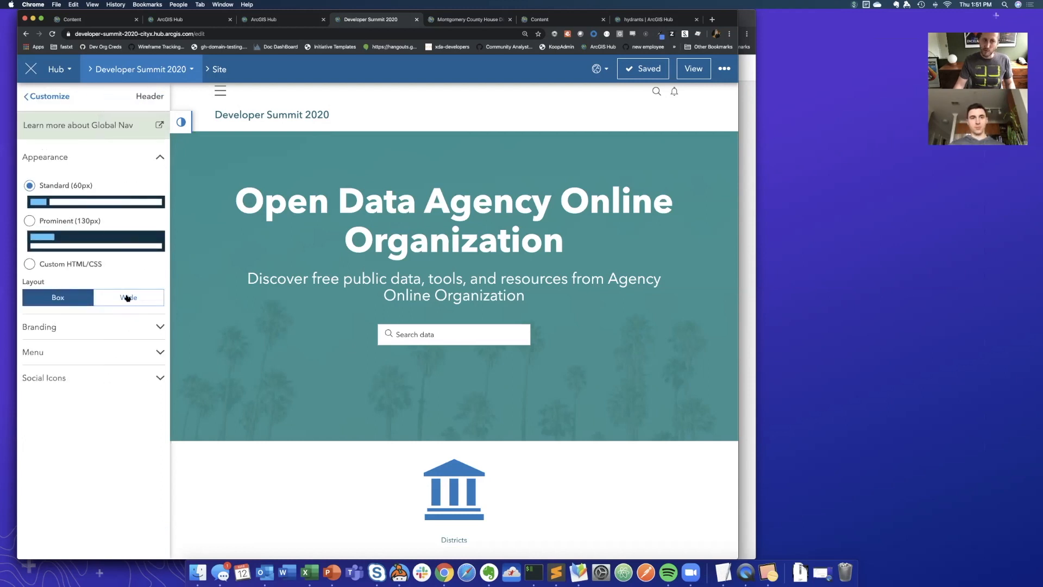
pyautogui.click(35, 356)
# - Add the current initiative's Police Sharing Area page as a link in the header menu and save the site
pyautogui.click(64, 239)
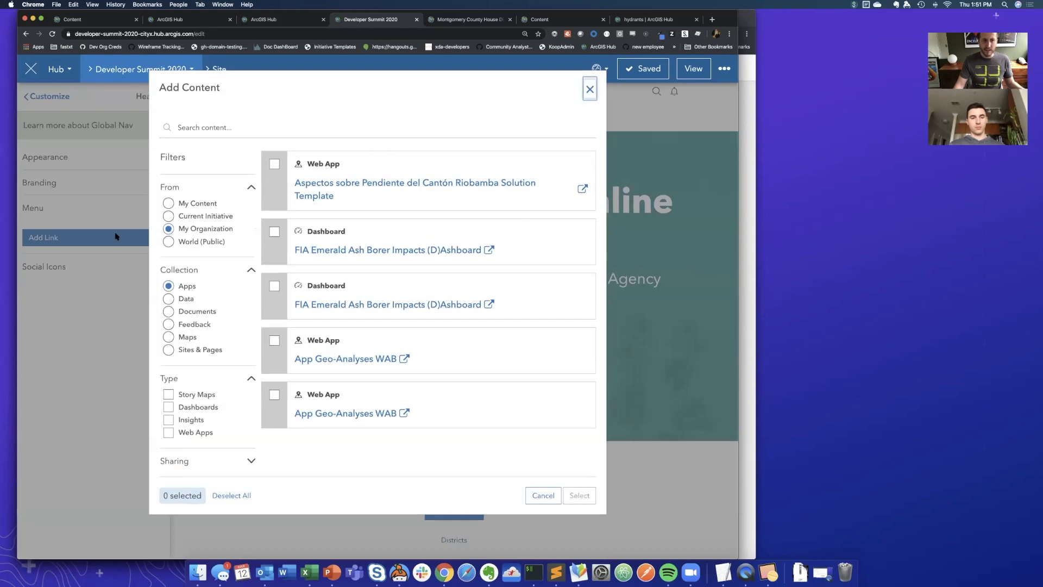
pyautogui.click(168, 216)
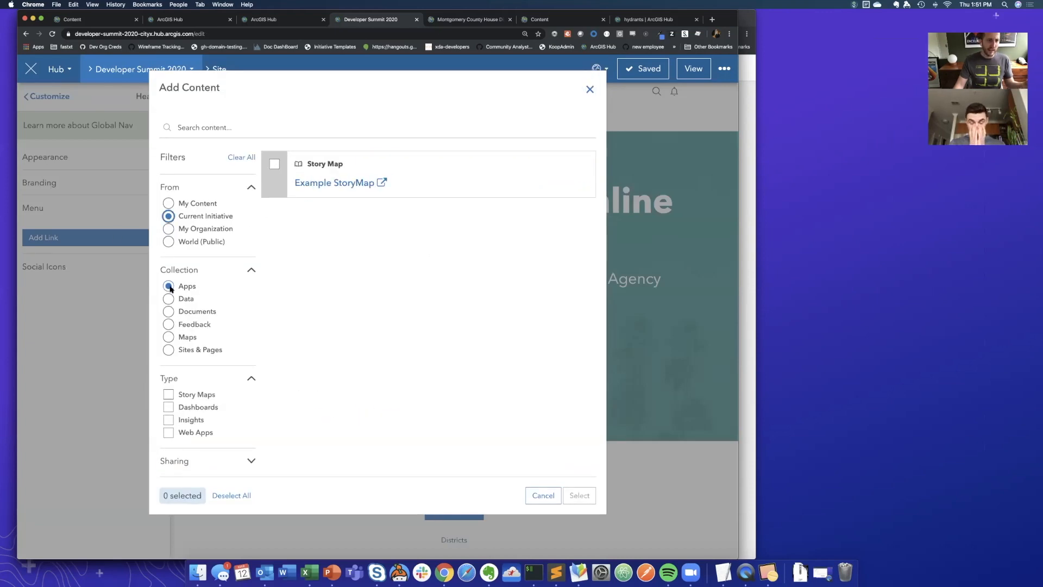
pyautogui.click(168, 349)
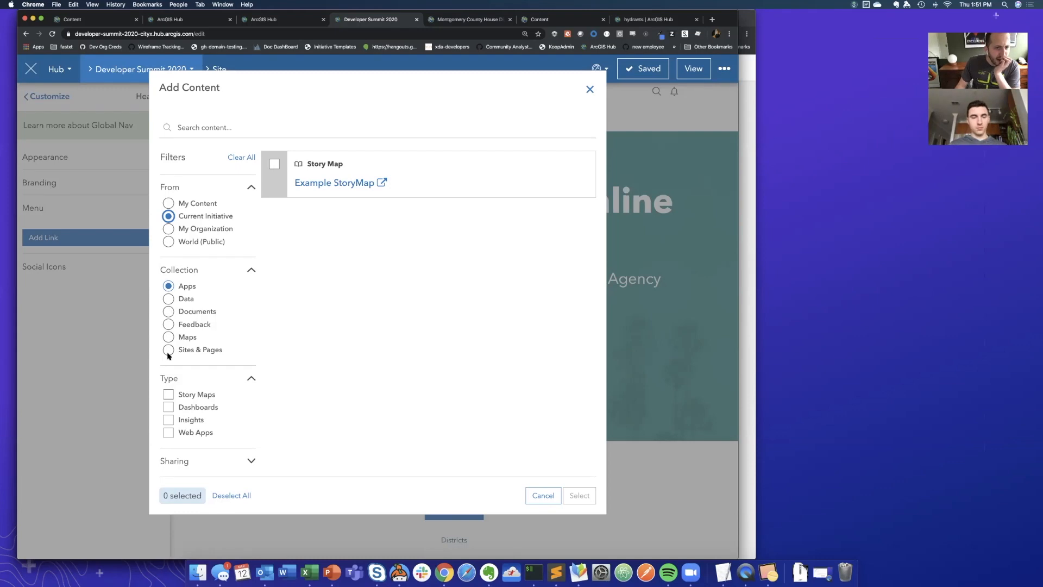
pyautogui.click(275, 218)
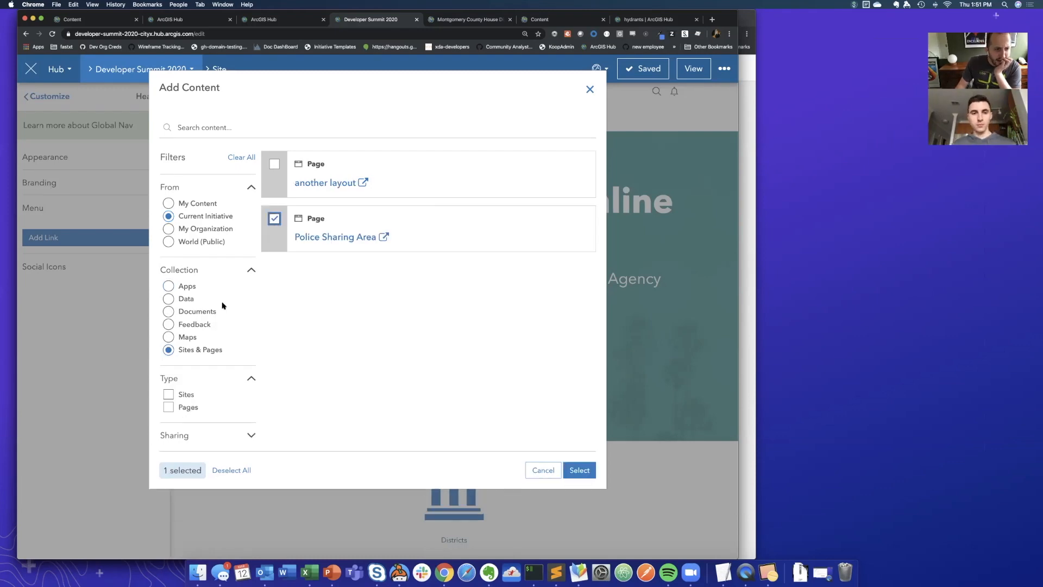
pyautogui.click(169, 336)
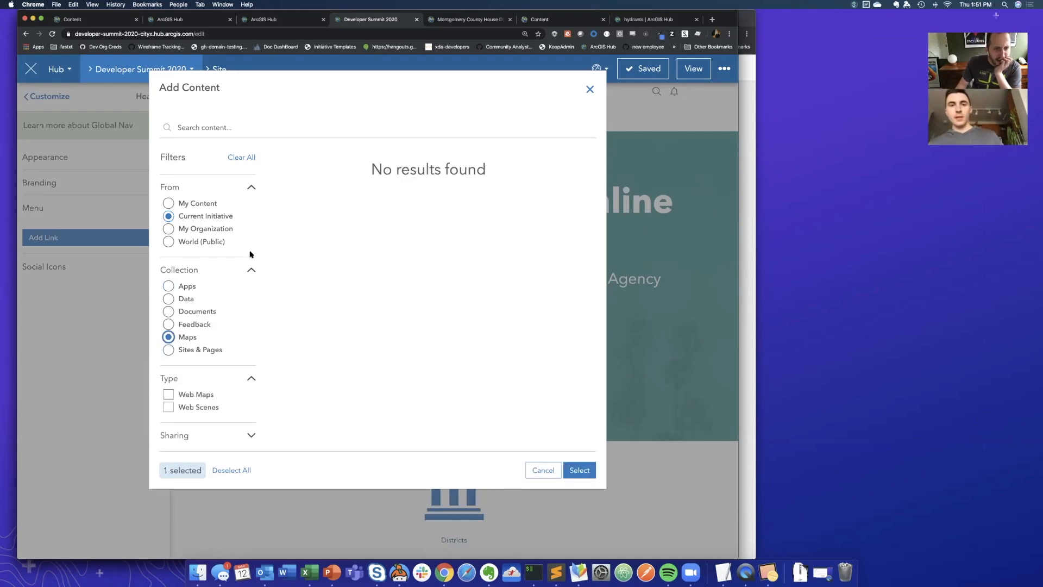
pyautogui.click(168, 349)
pyautogui.click(579, 470)
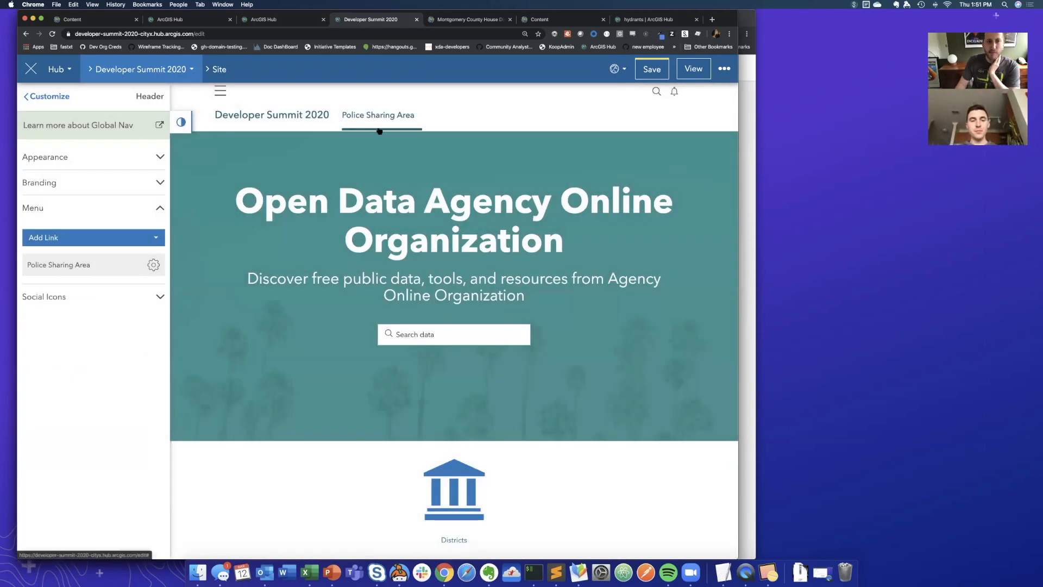
pyautogui.click(652, 70)
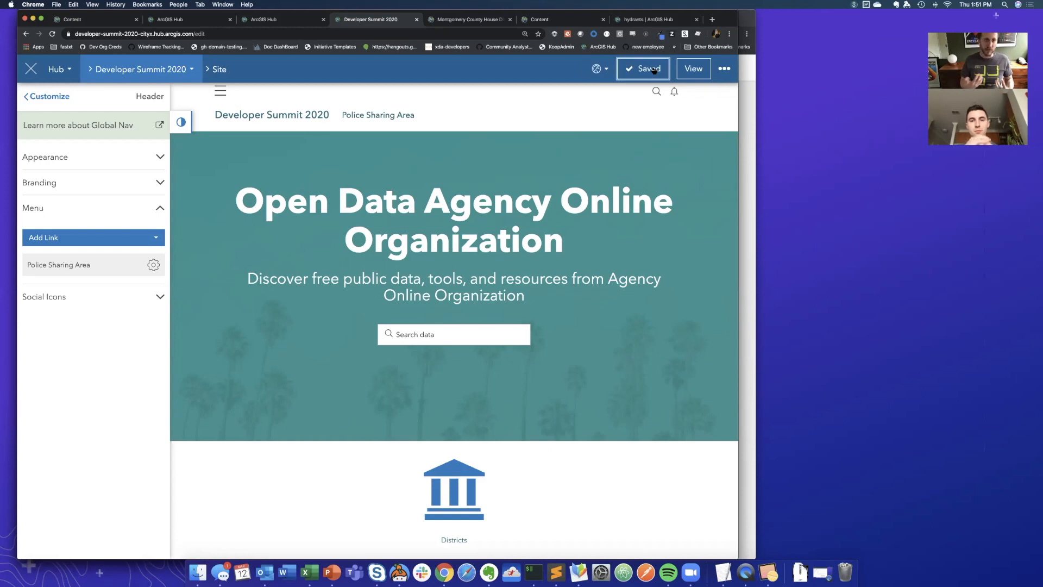
# - View the live site, open the Police Sharing Area page from its header link, and return to the home page
pyautogui.click(698, 70)
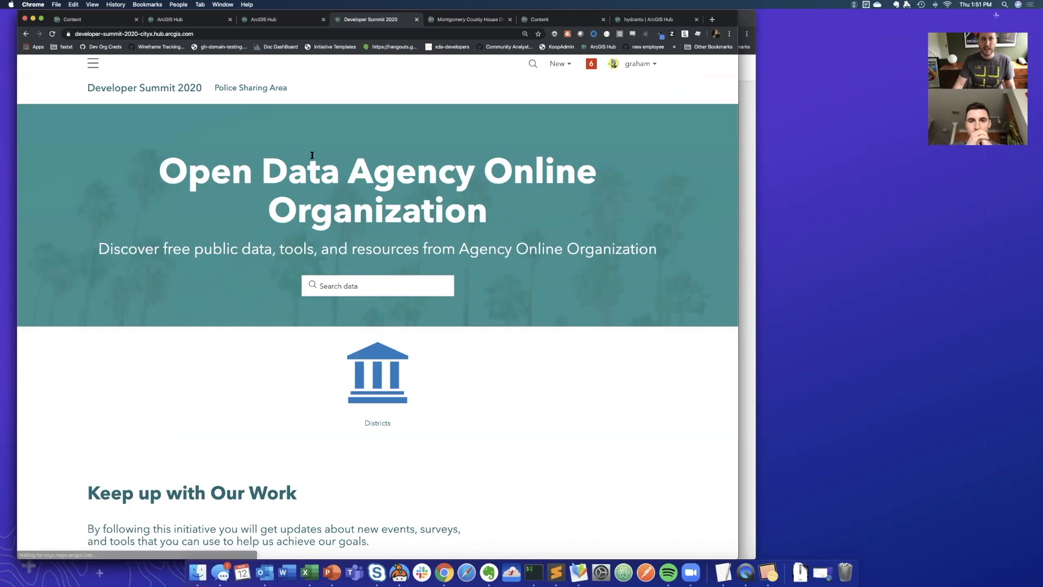
pyautogui.click(248, 91)
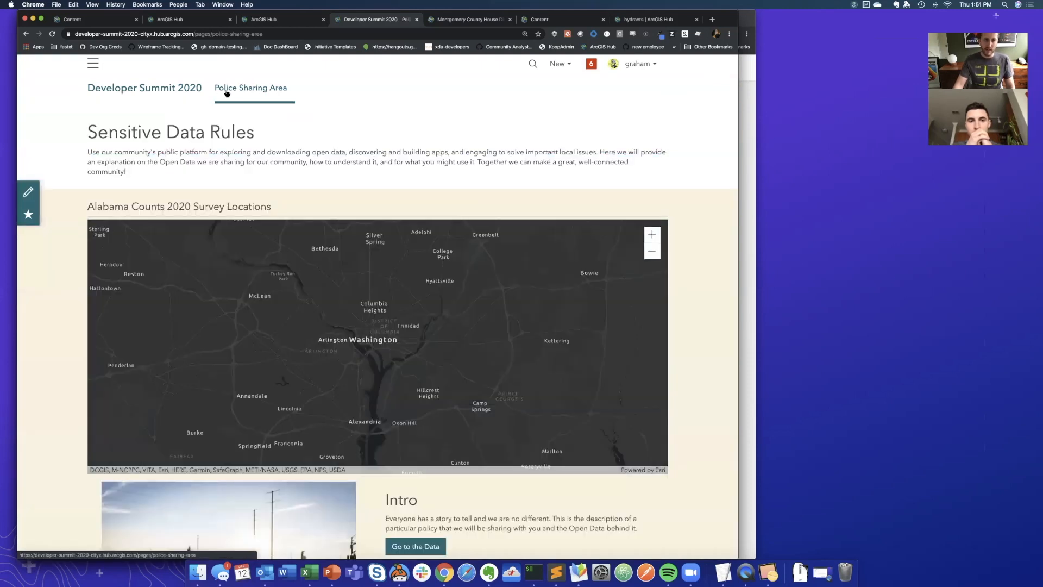
pyautogui.click(183, 90)
# - Sign out to check the site header as a public visitor, and sign back in with the same ArcGIS account
pyautogui.click(638, 64)
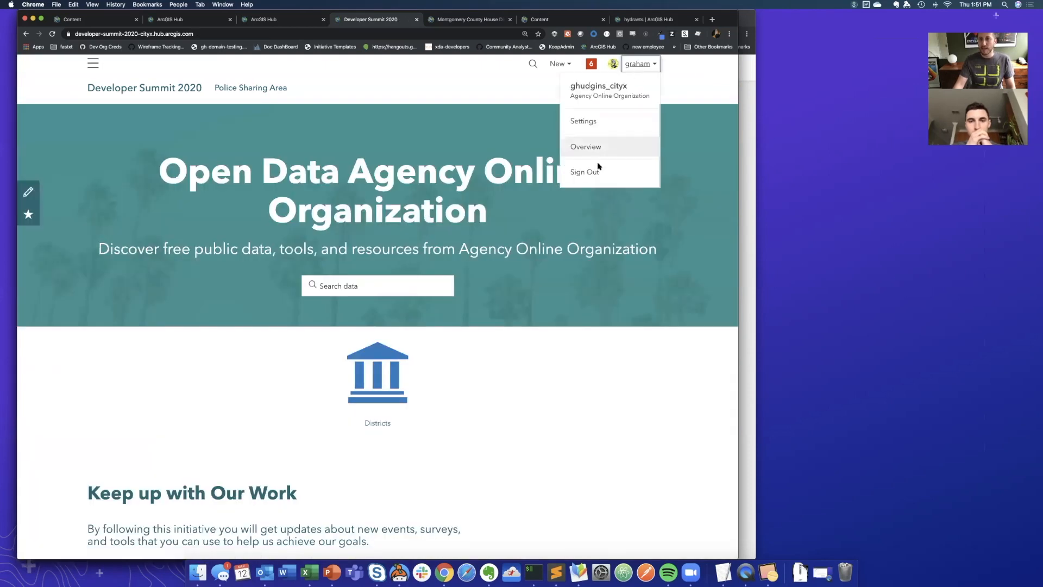
pyautogui.click(590, 171)
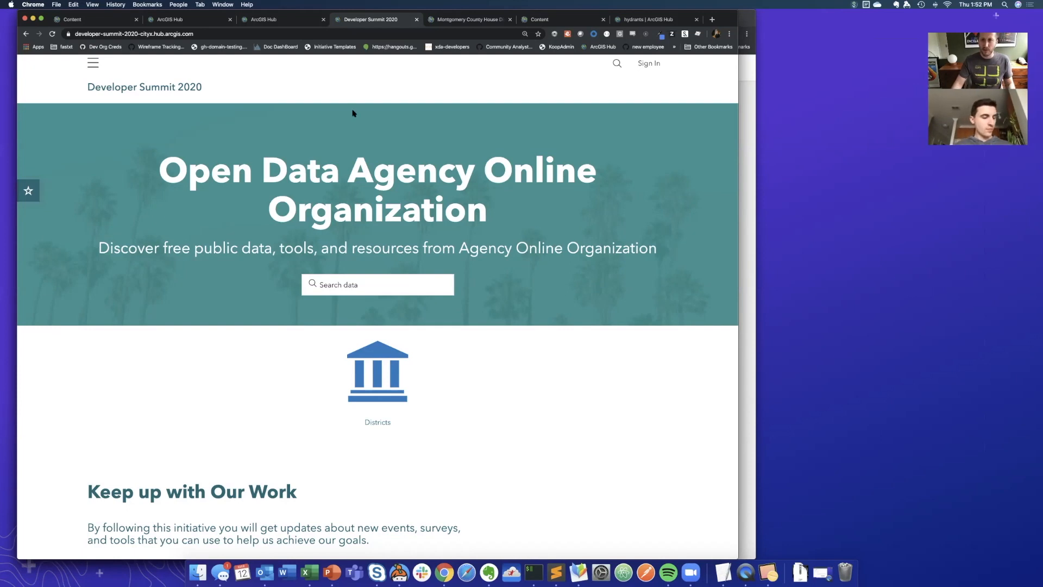
pyautogui.click(655, 59)
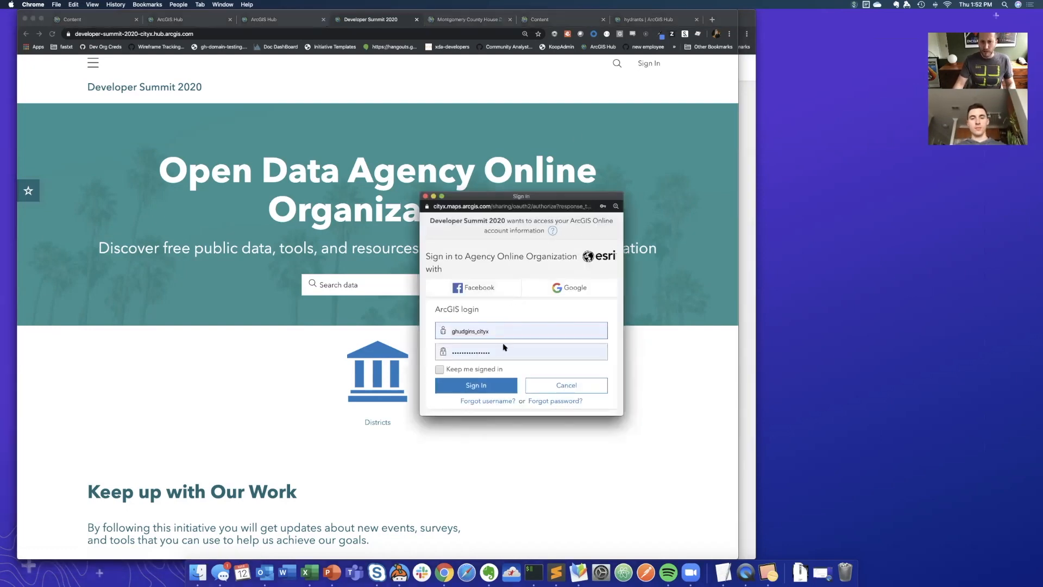
pyautogui.click(488, 380)
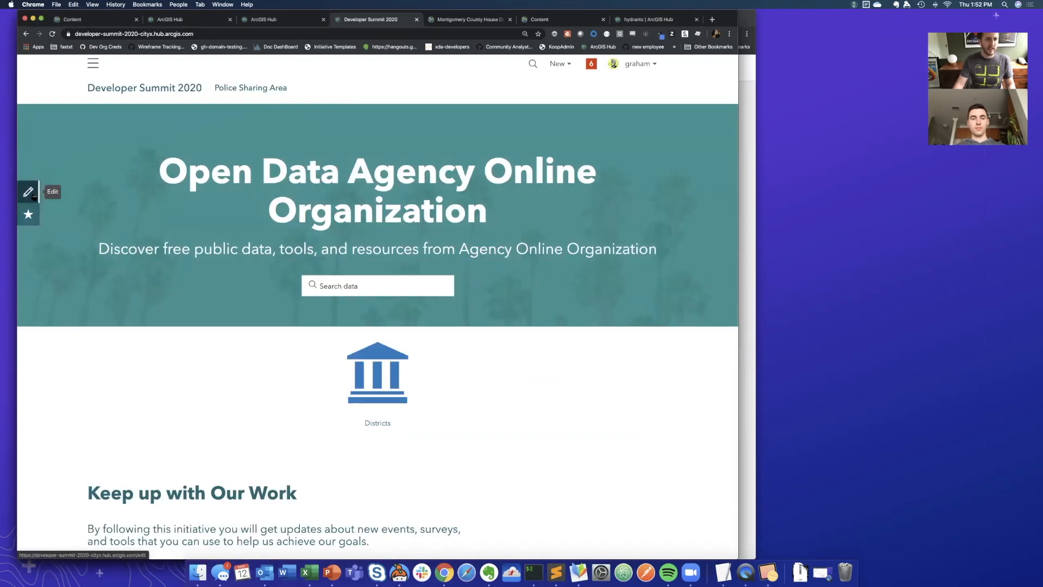
# - Create a supporting team named "Police Dept" for the Developer Summit 2020 initiative
pyautogui.click(28, 192)
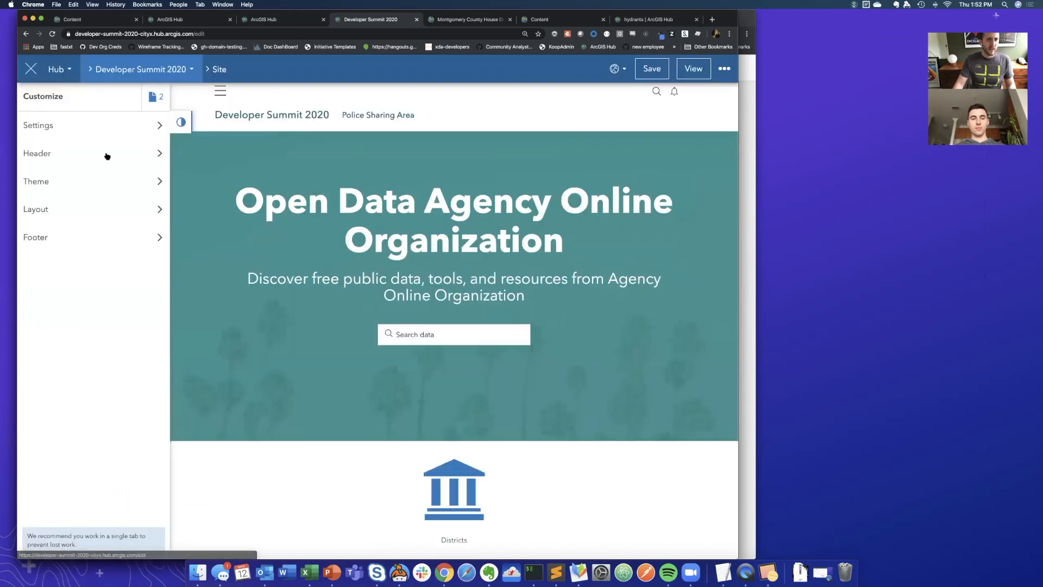
pyautogui.click(151, 74)
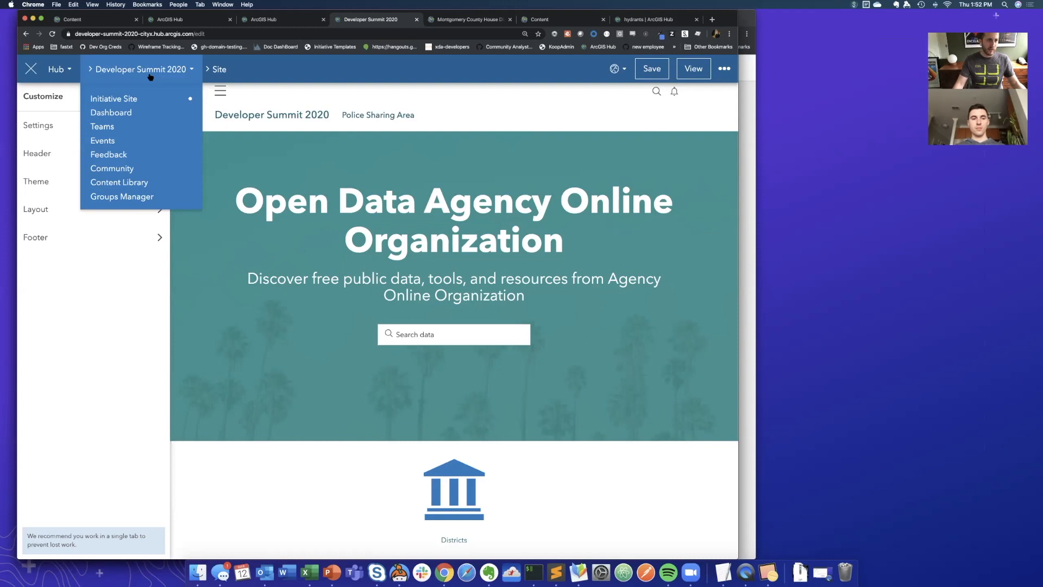
pyautogui.click(106, 126)
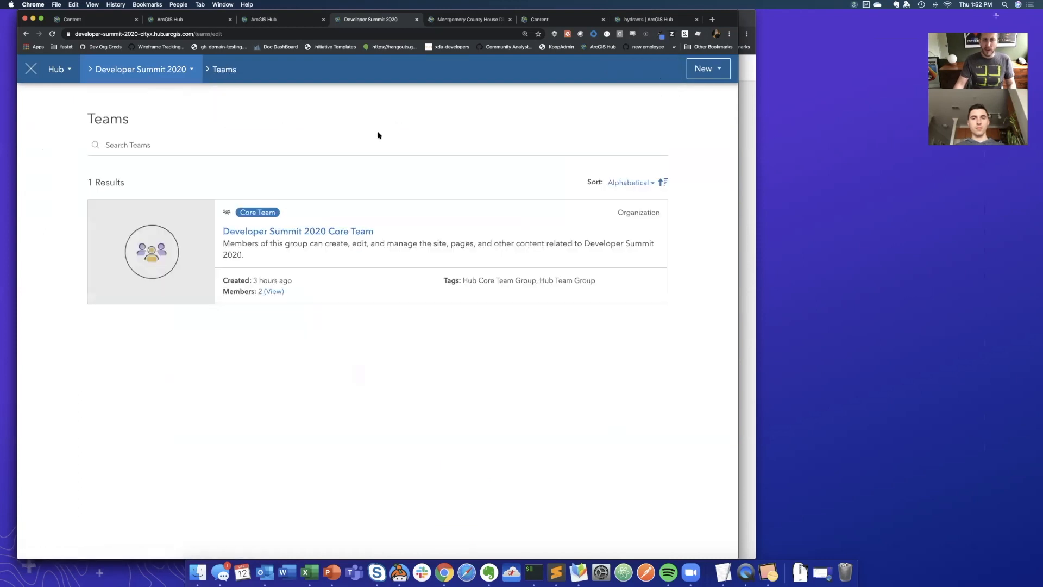
pyautogui.click(703, 75)
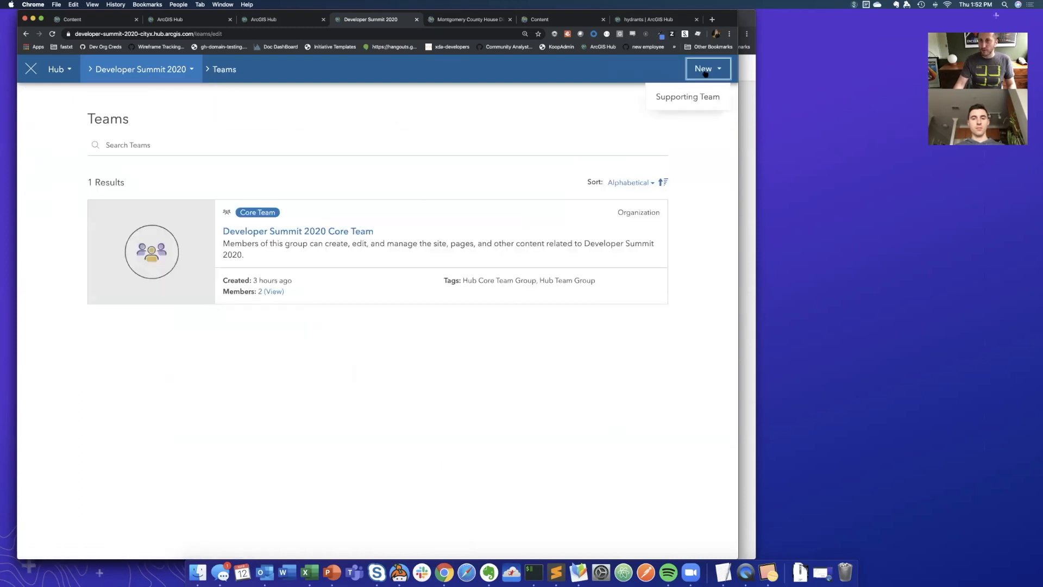
pyautogui.click(696, 98)
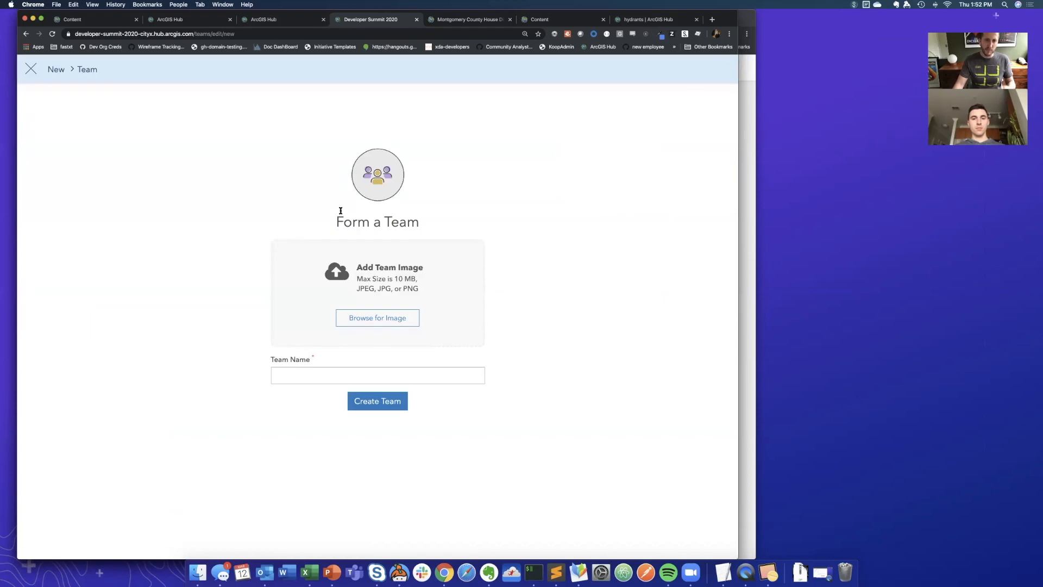
pyautogui.click(312, 371)
pyautogui.write('Police Dept')
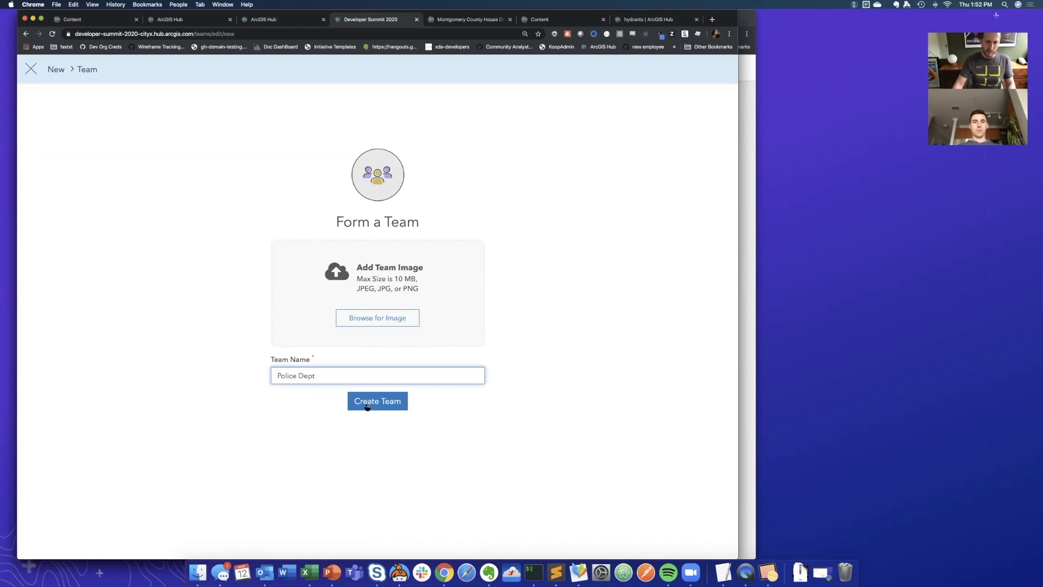
pyautogui.click(369, 407)
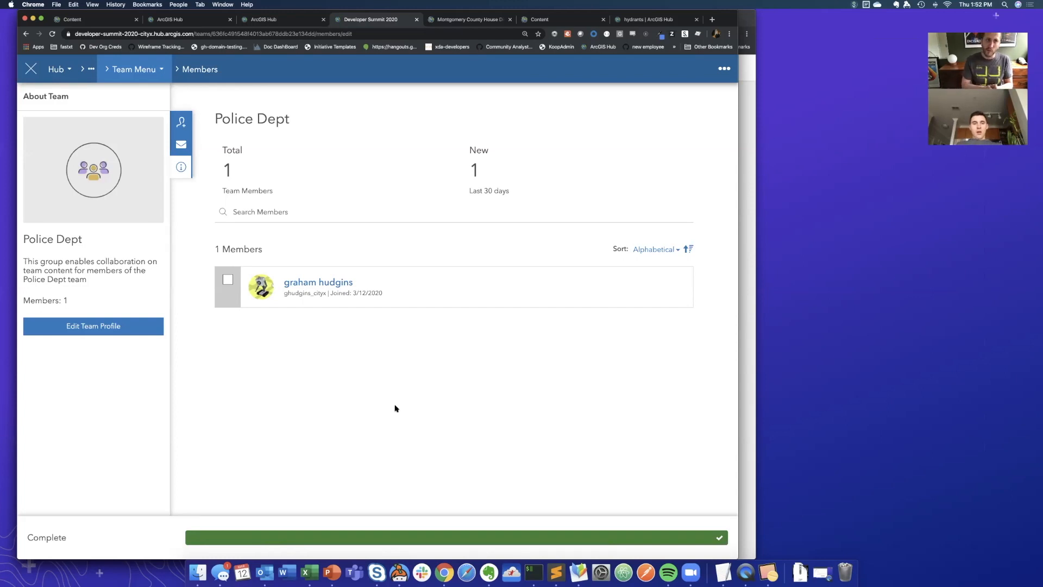
# - Add the fourth listed member of the organization to the Police Dept team
pyautogui.click(183, 123)
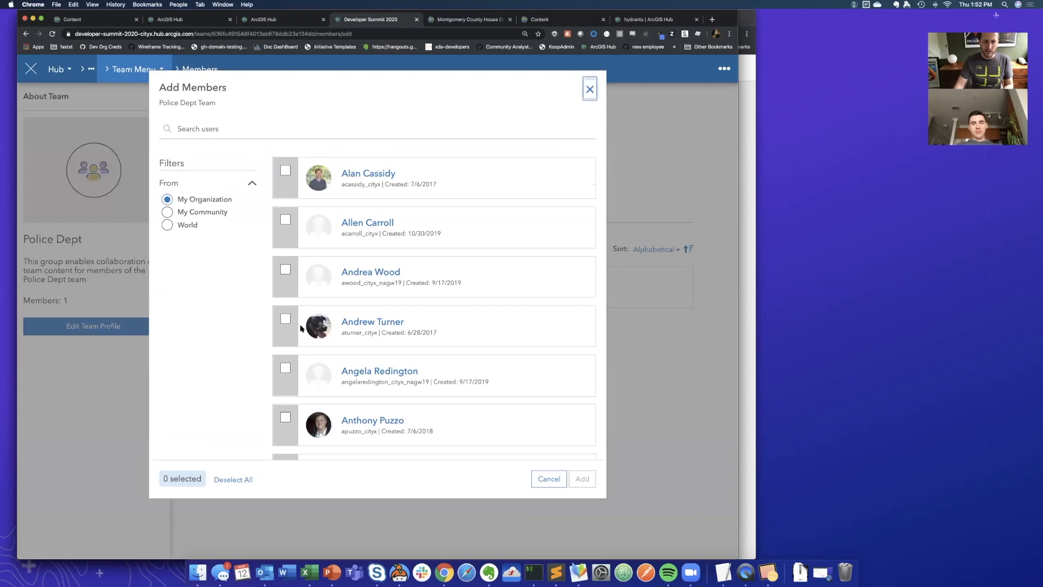
pyautogui.click(285, 319)
pyautogui.click(582, 479)
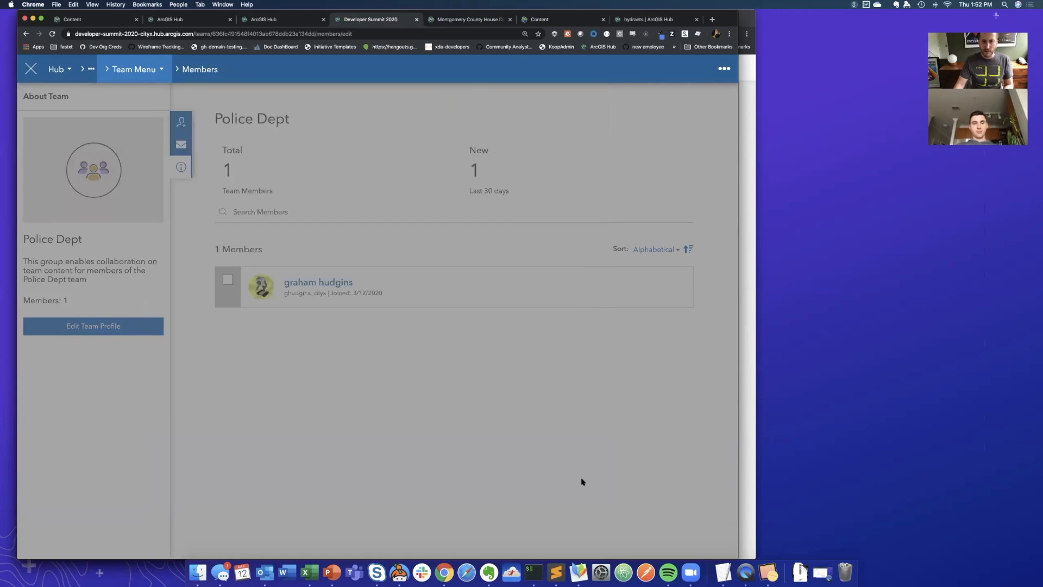
# - Add the existing Police Sharing Area page from the current initiative to the Police Dept team's content
pyautogui.click(146, 75)
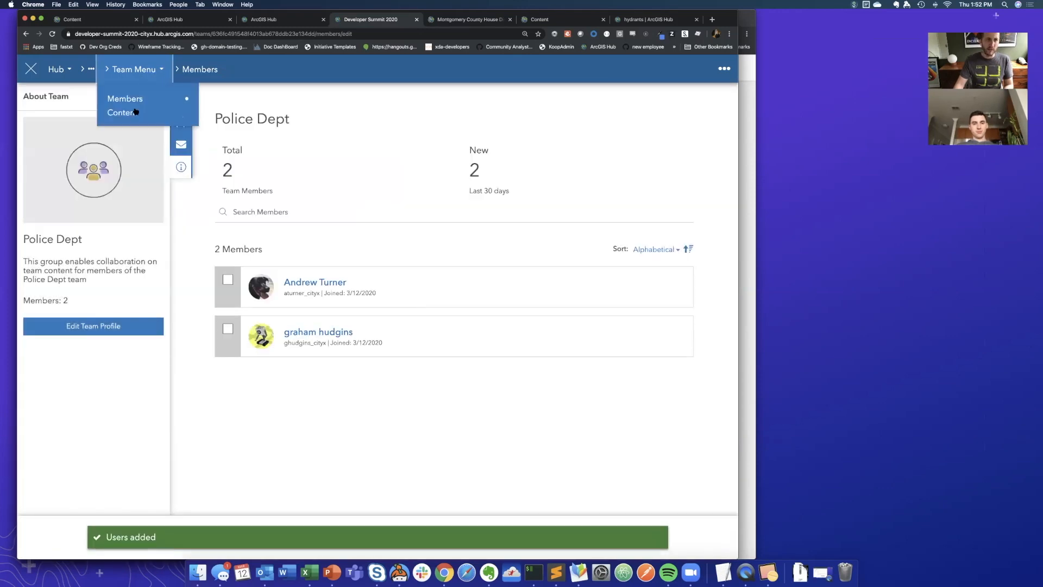
pyautogui.click(132, 113)
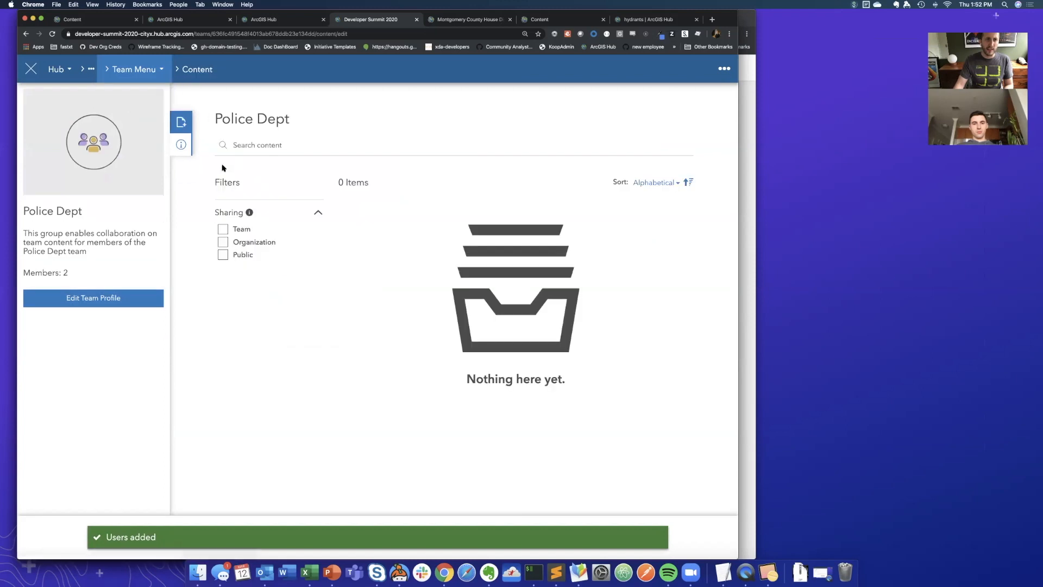
pyautogui.click(184, 125)
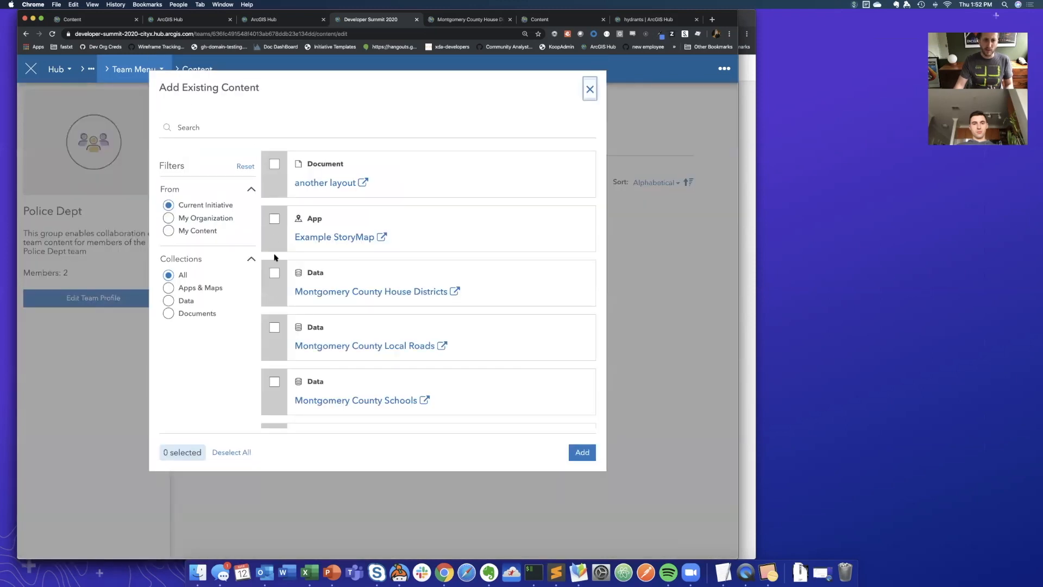
pyautogui.scroll(-2, 282, 295)
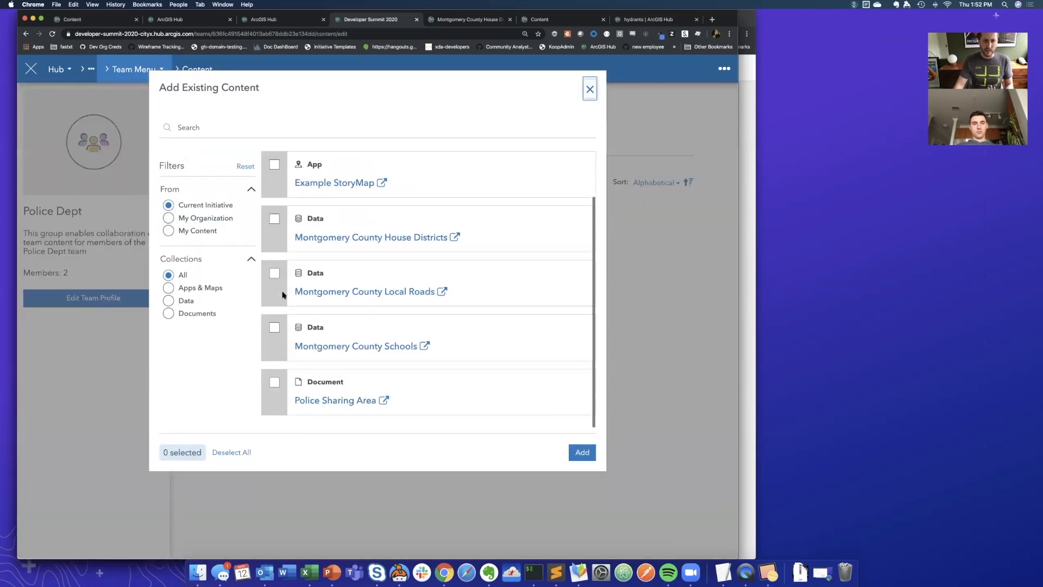
pyautogui.click(275, 382)
pyautogui.scroll(2, 445, 358)
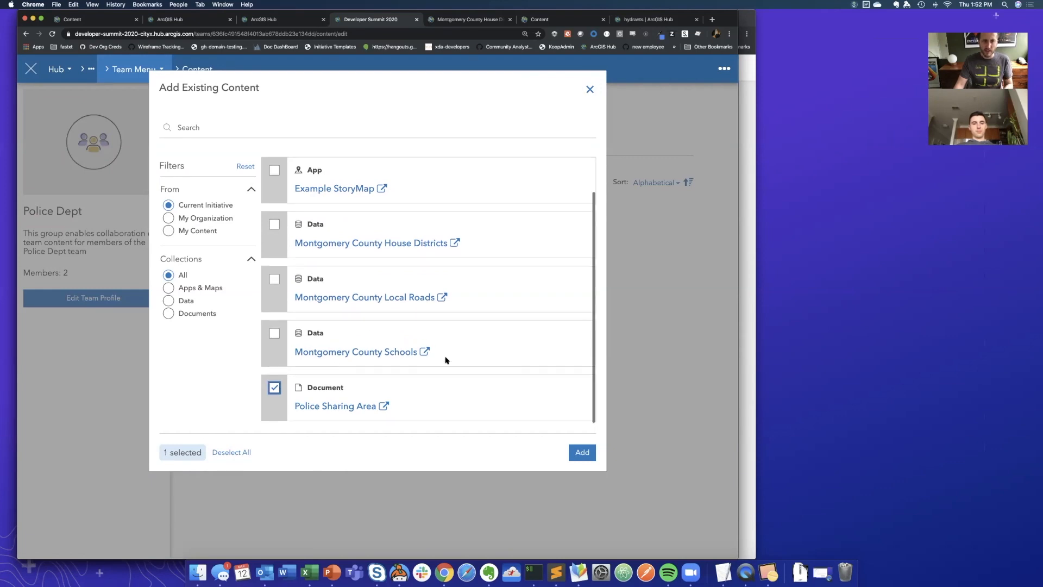
pyautogui.click(590, 458)
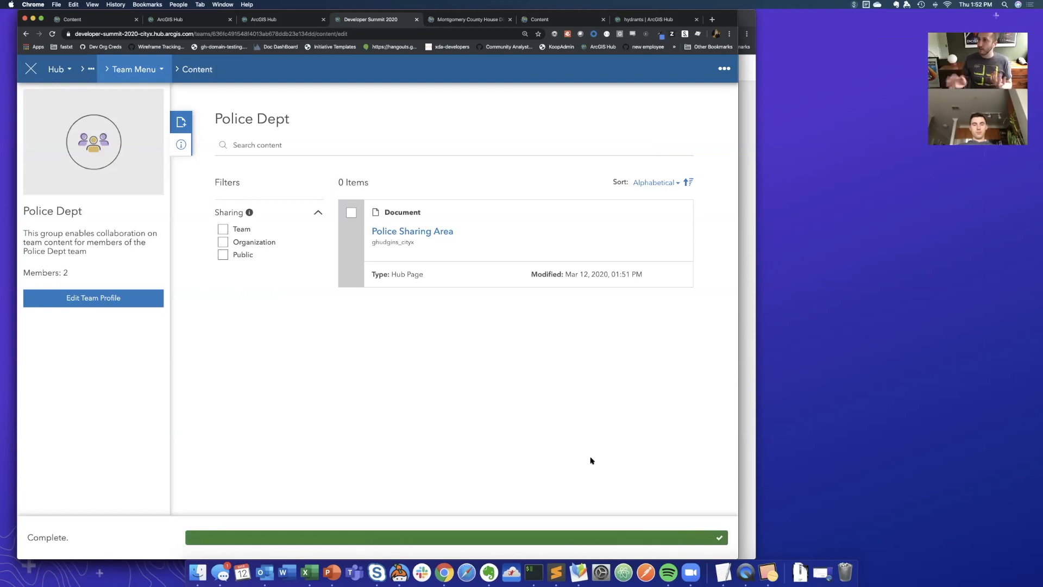
# - Open the Police Dept team in ArcGIS Online to examine its group content, and return to the Developer Summit 2020 team page
pyautogui.click(724, 69)
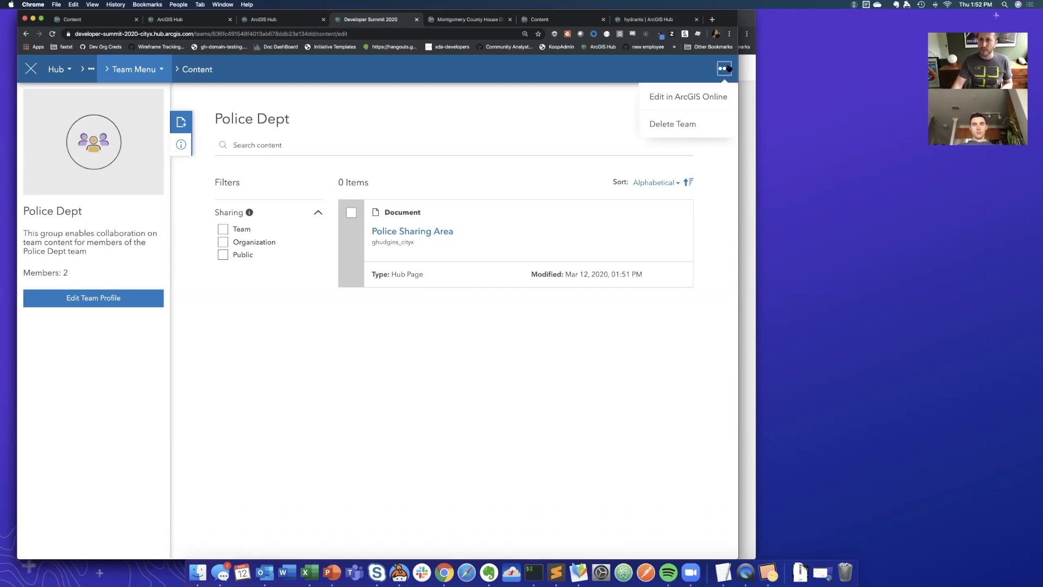
pyautogui.click(683, 99)
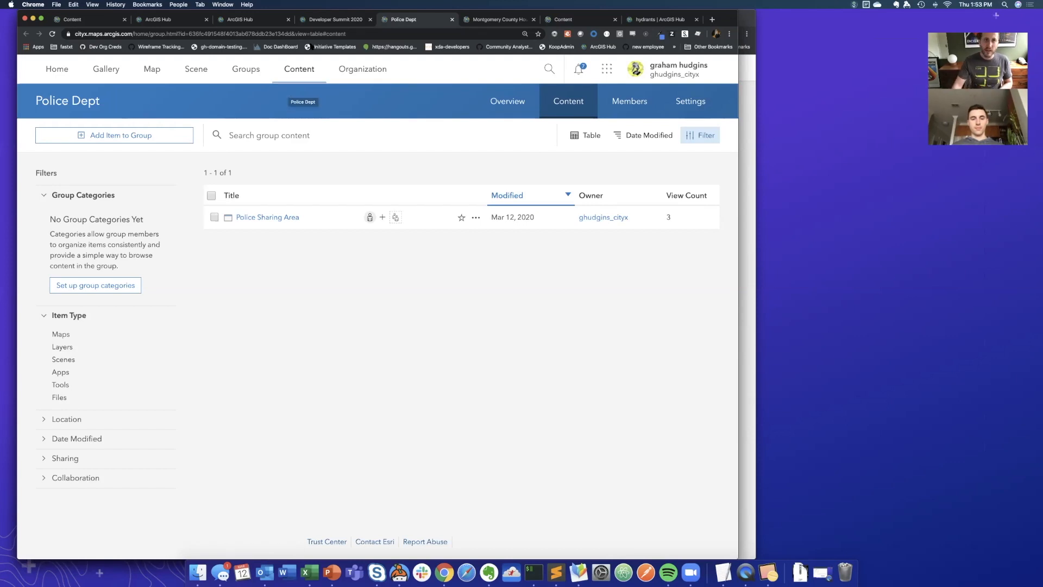
pyautogui.click(331, 21)
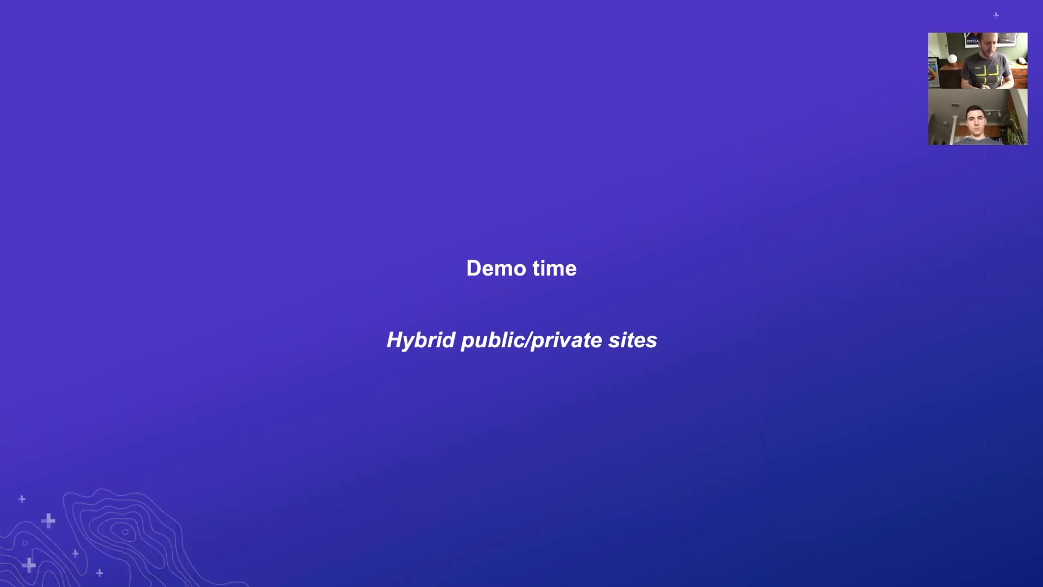
pyautogui.click(239, 225)
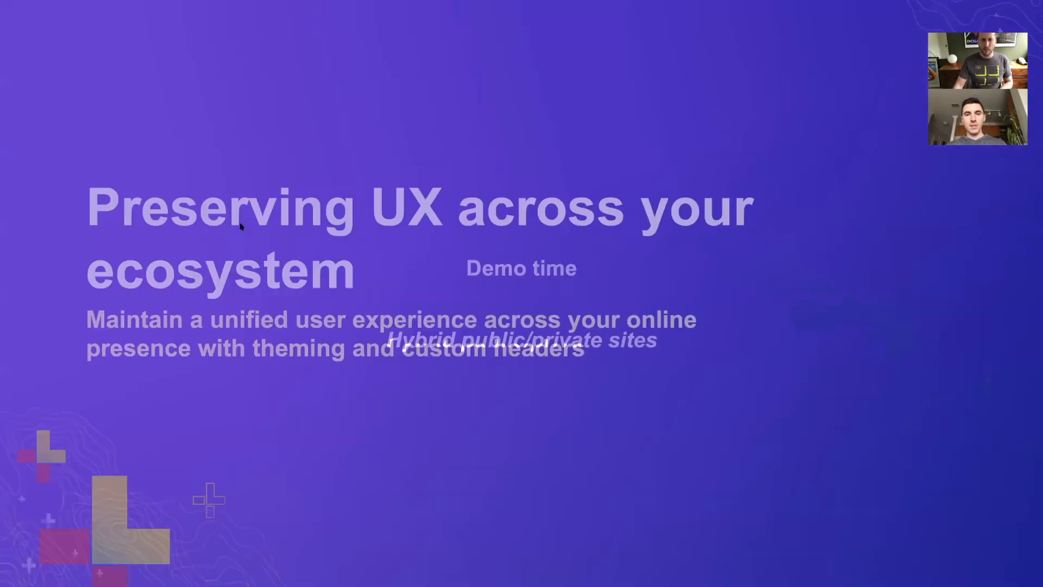